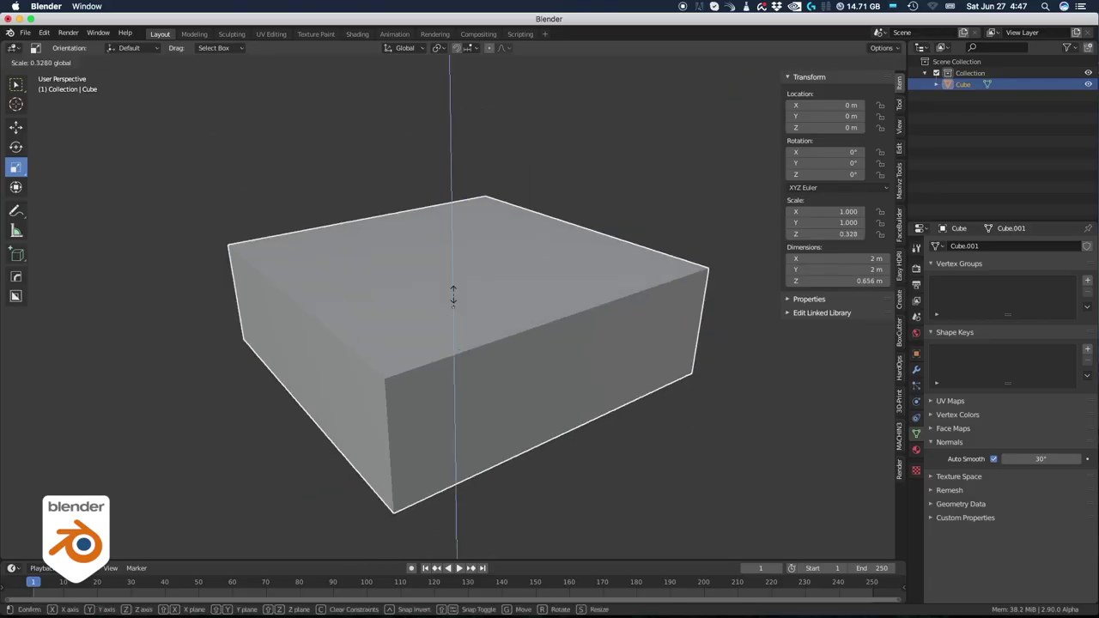
- Flatten the cube to about 0.33 along Z and bevel its four vertical edges by about 0.177 m with 9 segments
{"action": "key", "text": "Return"}
{"action": "key", "text": "period"}
{"action": "left_click", "coordinate": [434, 415]}
{"action": "key", "text": "alt+a"}
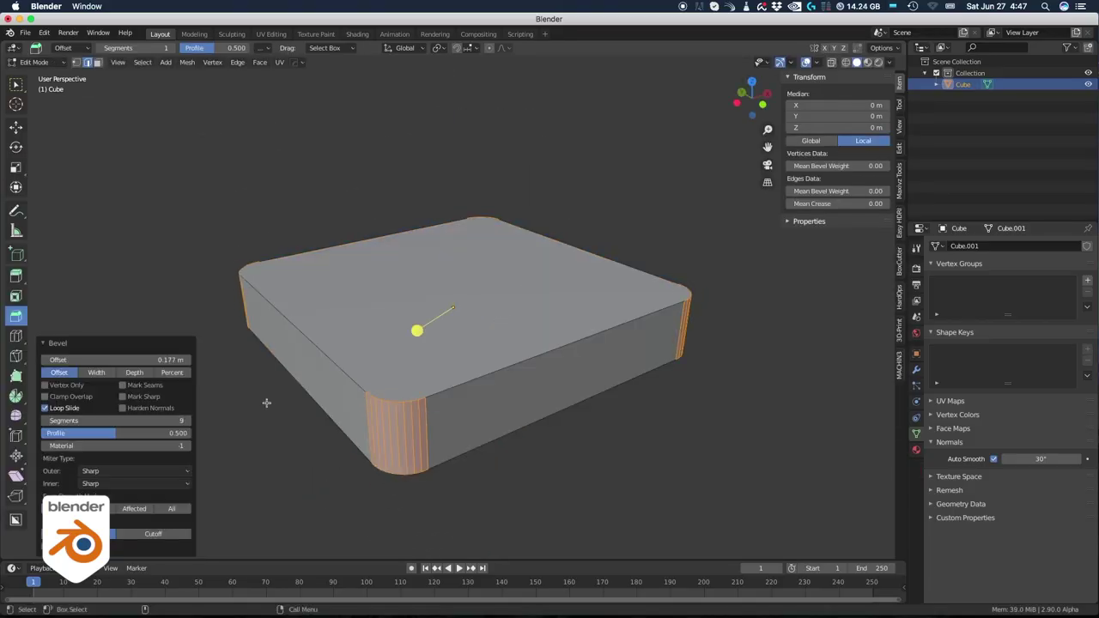
{"action": "left_click", "coordinate": [266, 403]}
{"action": "key", "text": "Tab"}
{"action": "left_click", "coordinate": [254, 423]}
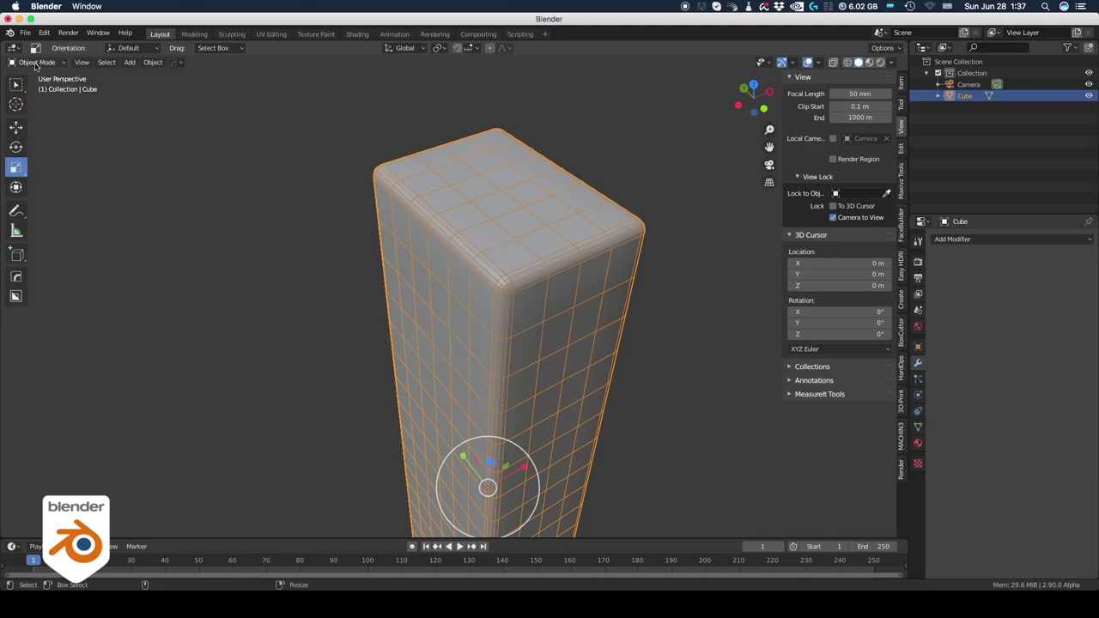
- Switch the tall rounded box from Object Mode to Sculpt Mode
{"action": "left_click", "coordinate": [36, 62]}
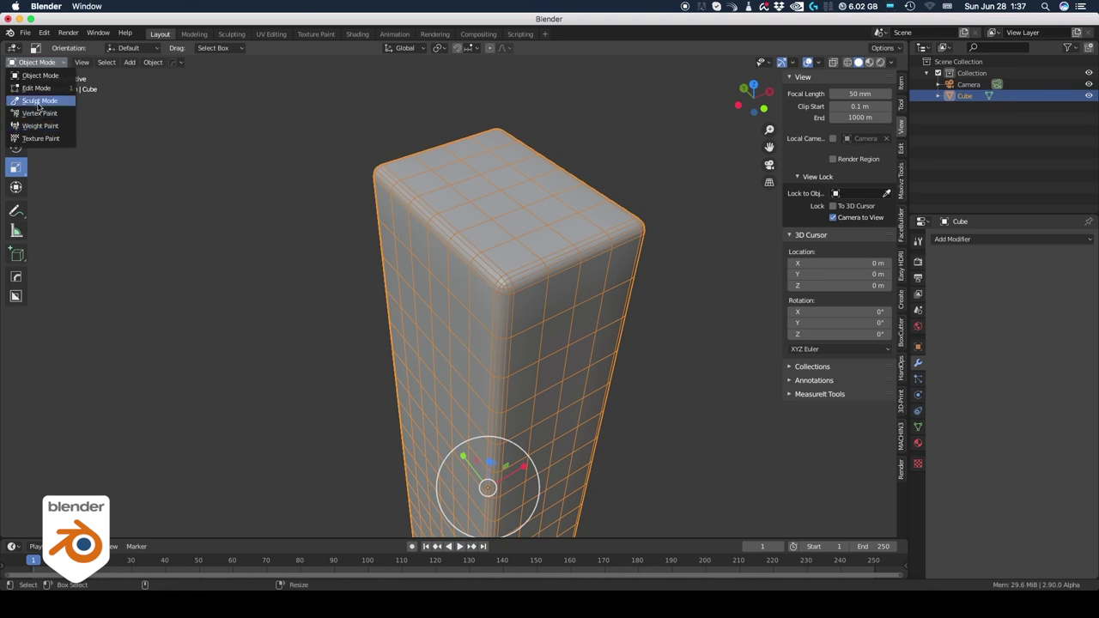
{"action": "left_click", "coordinate": [36, 100]}
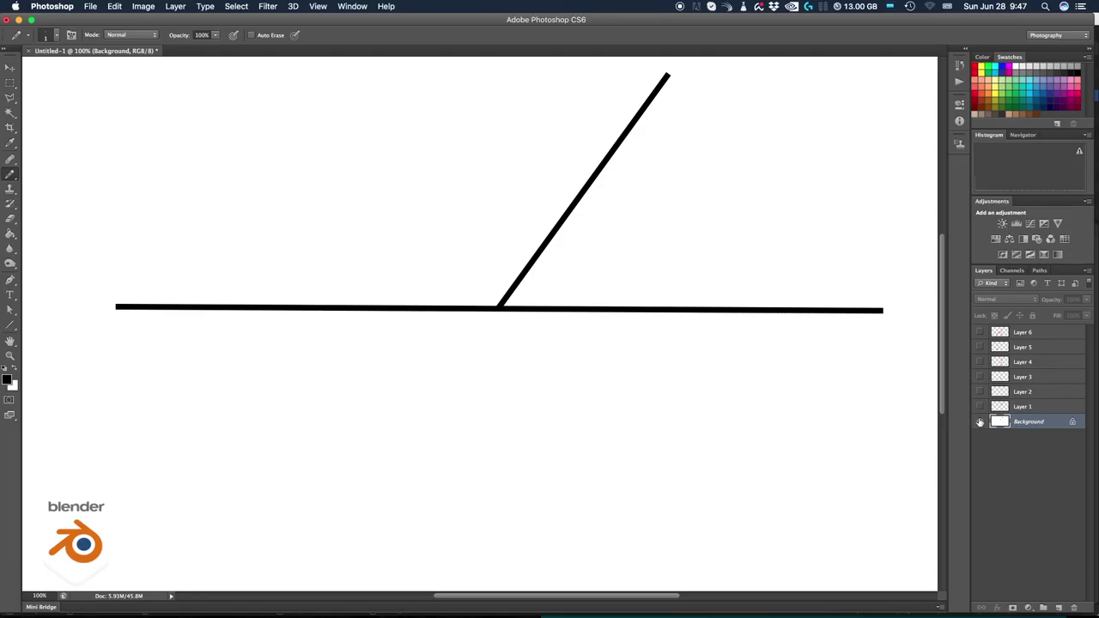
- In Photoshop, show Layer 1, hide Layer 2, and show Layers 3 to 6 of the intersecting lines diagram
{"action": "left_click", "coordinate": [981, 406]}
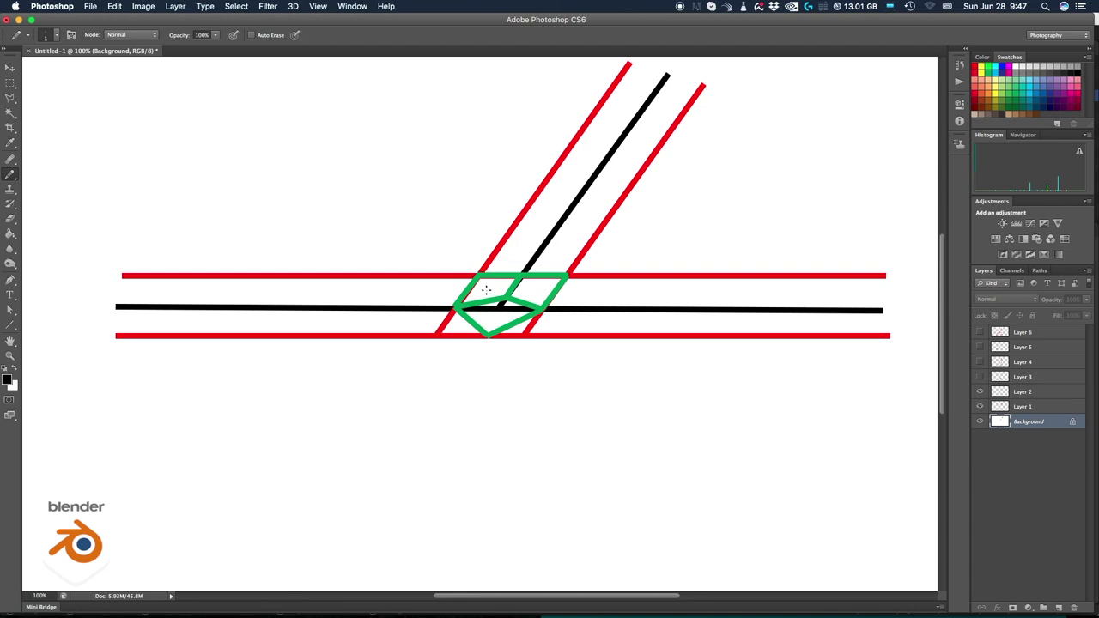
{"action": "left_click", "coordinate": [980, 392]}
{"action": "left_click", "coordinate": [979, 376]}
{"action": "left_click", "coordinate": [979, 361]}
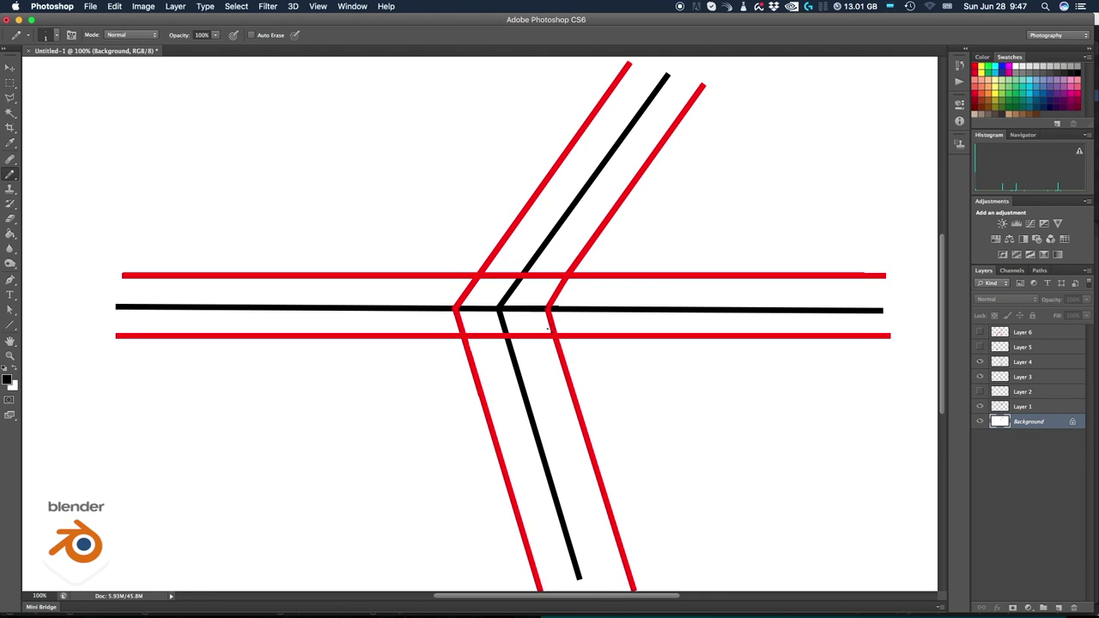
{"action": "left_click", "coordinate": [979, 347]}
{"action": "left_click", "coordinate": [979, 332]}
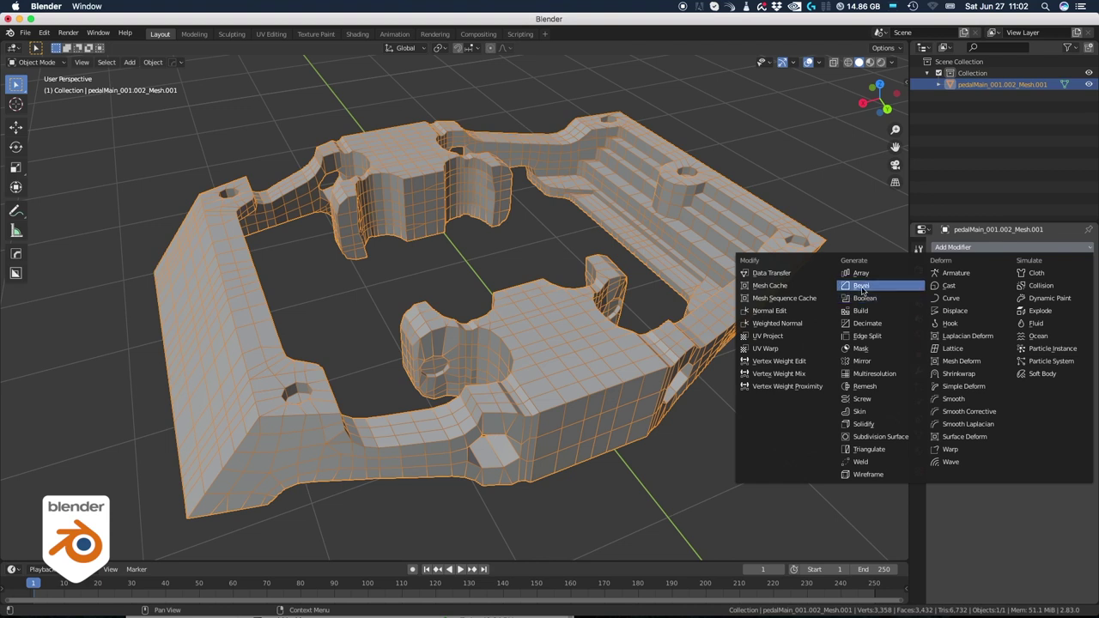
- Add a Bevel modifier to the pedal mesh, reduce its offset to 0.002 m and raise its limit angle
{"action": "left_click", "coordinate": [863, 290]}
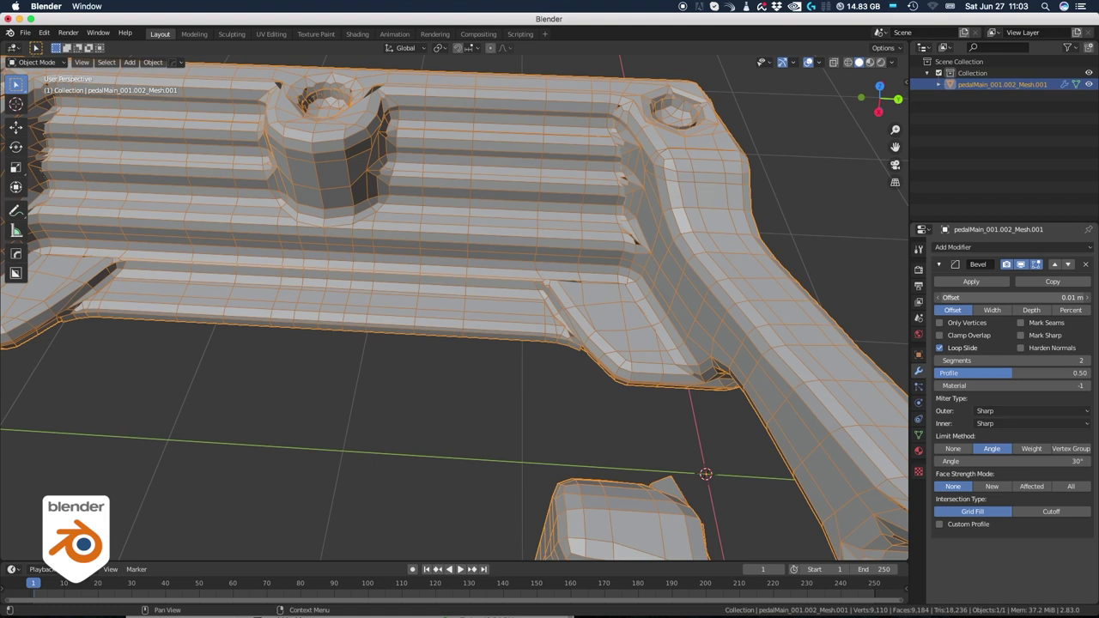
{"action": "left_click_drag", "start_coordinate": [1013, 298], "coordinate": [996, 298]}
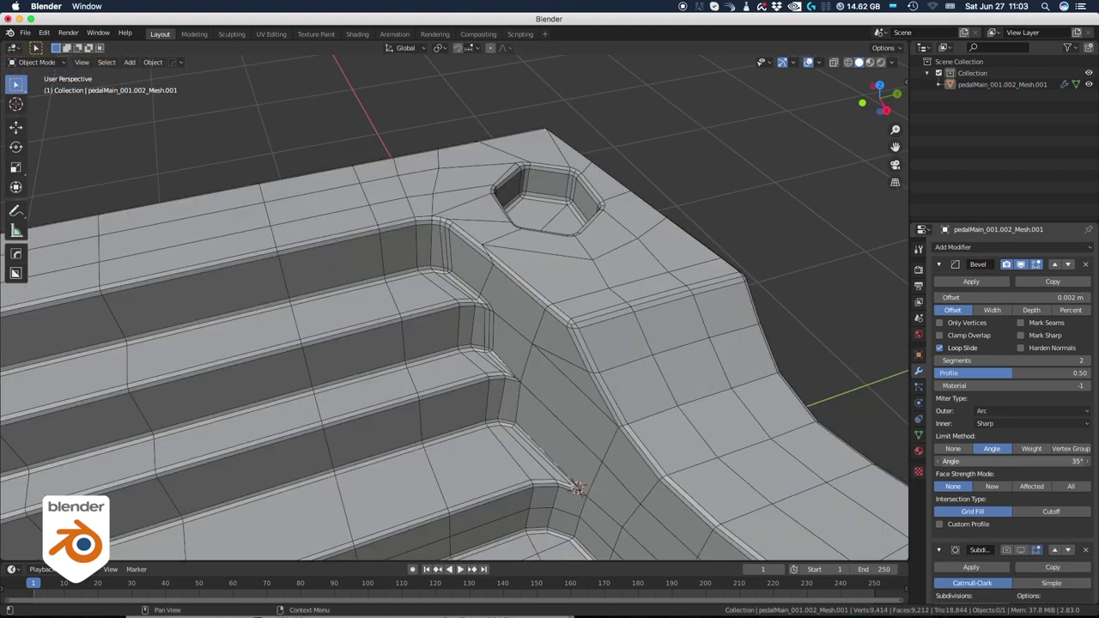
{"action": "left_click_drag", "start_coordinate": [1013, 461], "coordinate": [1079, 462]}
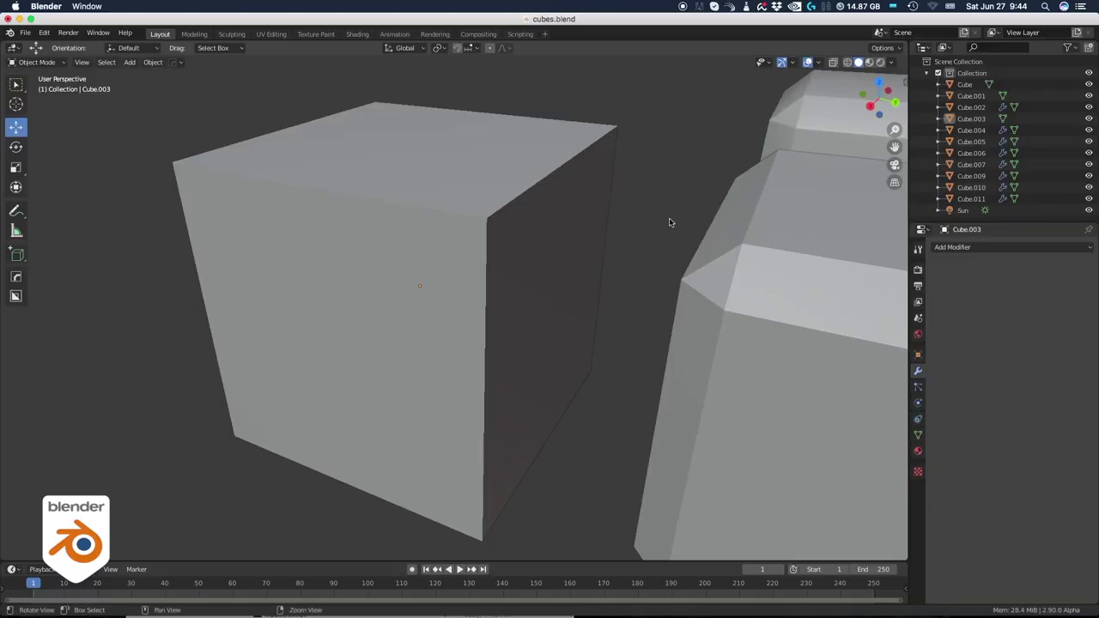
- Examine the chamfered cubes and select the one with two stacked Bevel modifiers to inspect its corner closely
{"action": "middle_click_drag", "start_coordinate": [669, 223], "coordinate": [347, 187], "text": "alt"}
{"action": "right_click_drag", "start_coordinate": [472, 214], "coordinate": [431, 259], "text": "alt"}
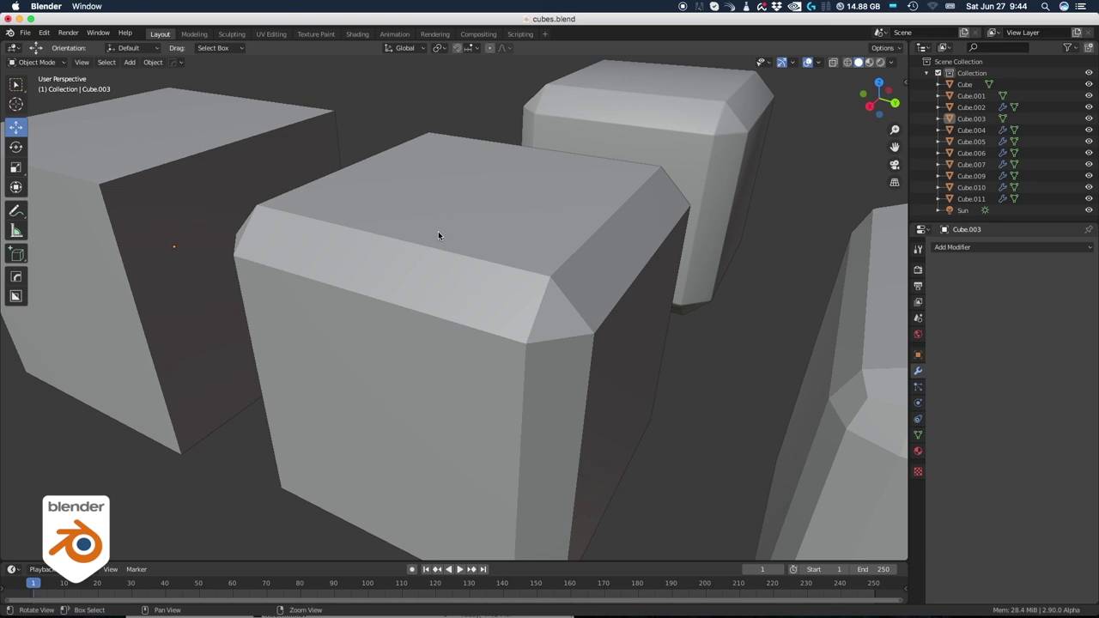
{"action": "left_click", "coordinate": [674, 112]}
{"action": "middle_click_drag", "start_coordinate": [675, 111], "coordinate": [477, 268], "text": "alt"}
{"action": "right_click_drag", "start_coordinate": [477, 268], "coordinate": [568, 295], "text": "alt"}
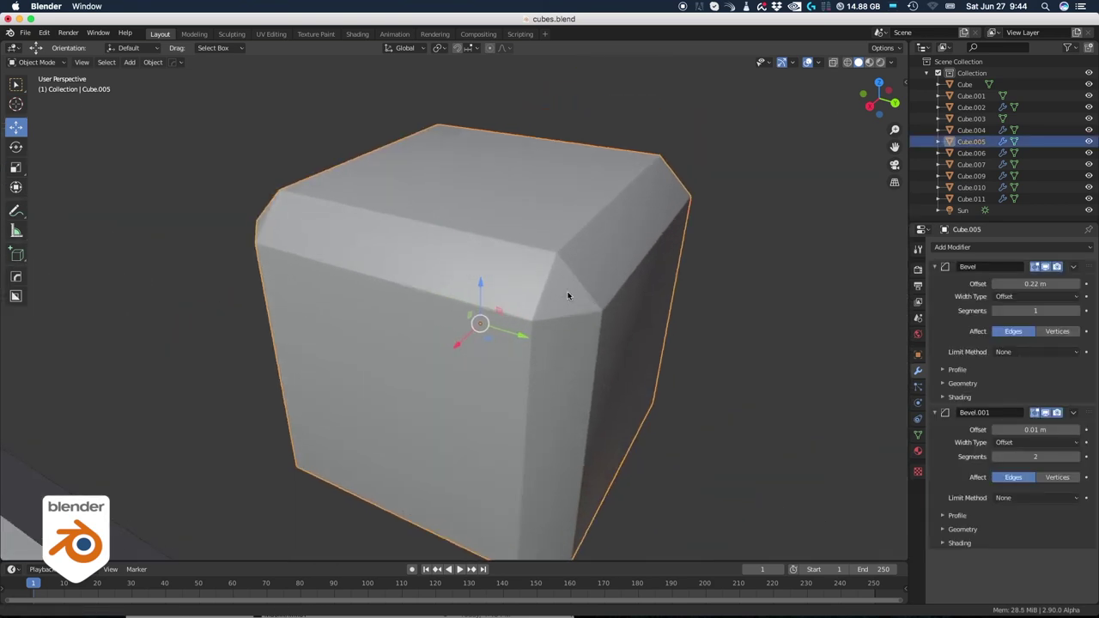
{"action": "key", "text": "ctrl+Tab"}
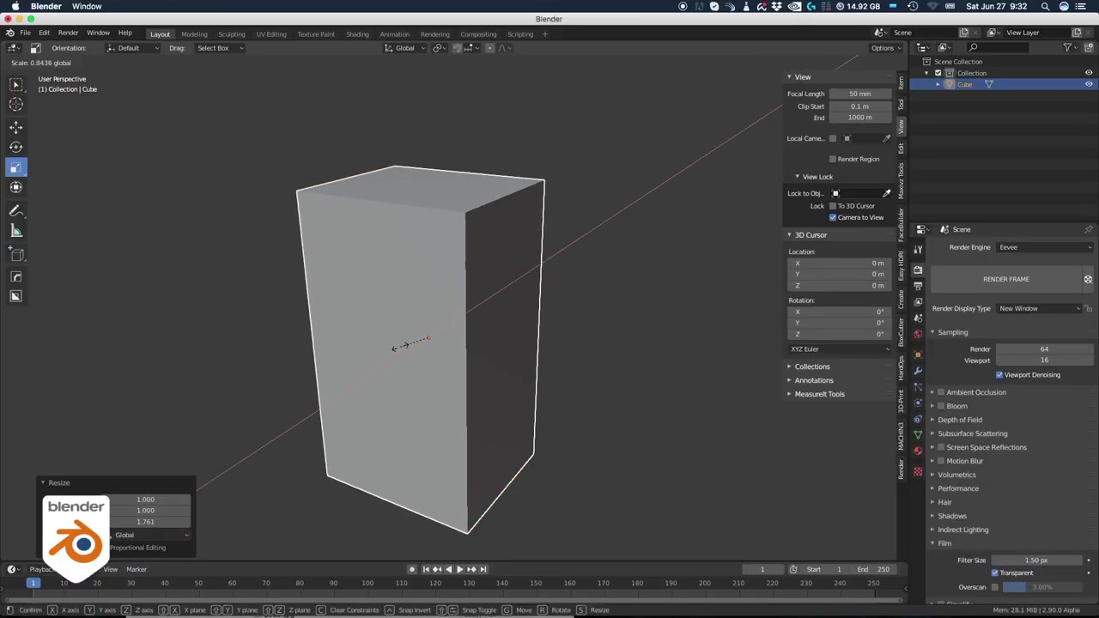
- Scale the tall box to 0.844 along X and apply its scale
{"action": "left_click", "coordinate": [410, 343]}
{"action": "left_click", "coordinate": [901, 82]}
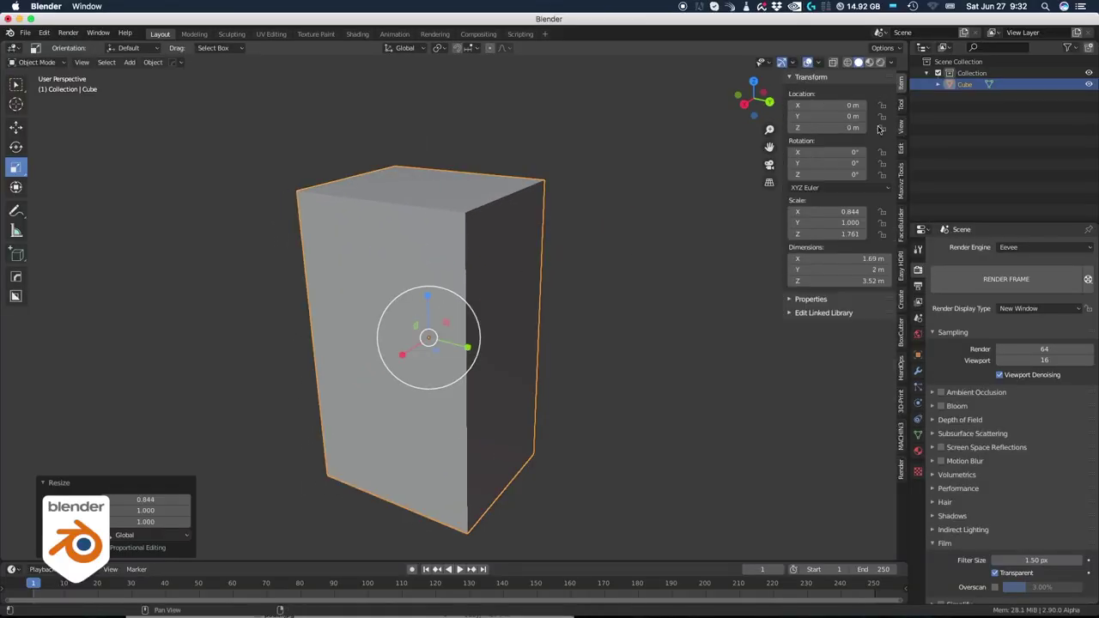
{"action": "key", "text": "ctrl+a"}
{"action": "left_click", "coordinate": [696, 264]}
{"action": "left_click", "coordinate": [153, 62]}
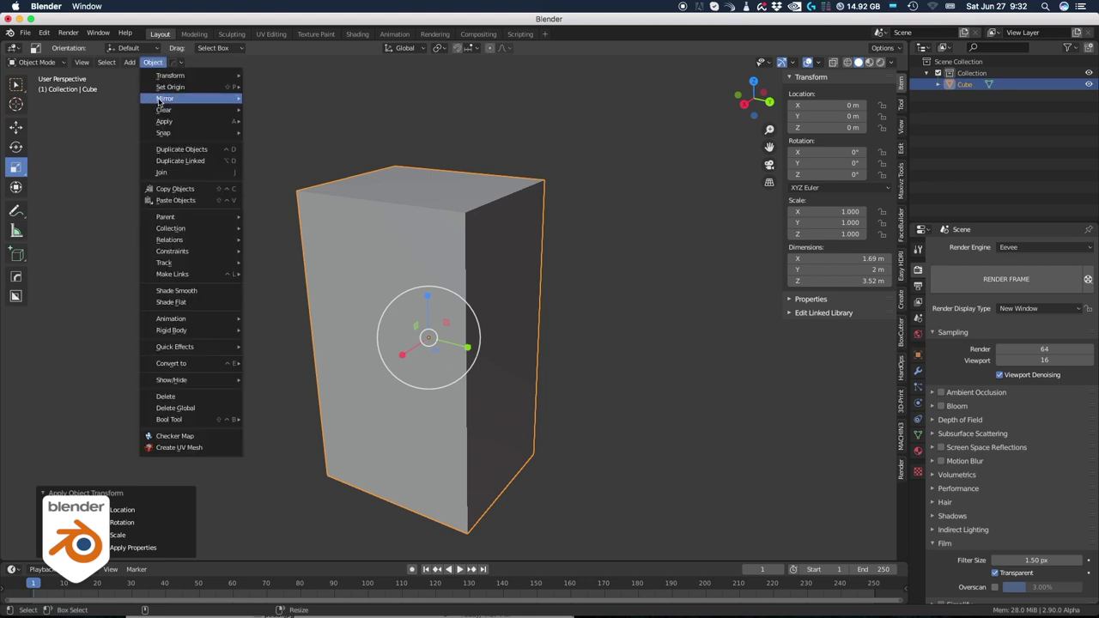
- Bevel the box's four long front-to-back edges in Edit Mode by about 0.37 m with 3 segments
{"action": "key", "text": "Tab"}
{"action": "left_click", "coordinate": [16, 316]}
{"action": "left_click_drag", "start_coordinate": [392, 360], "coordinate": [369, 373]}
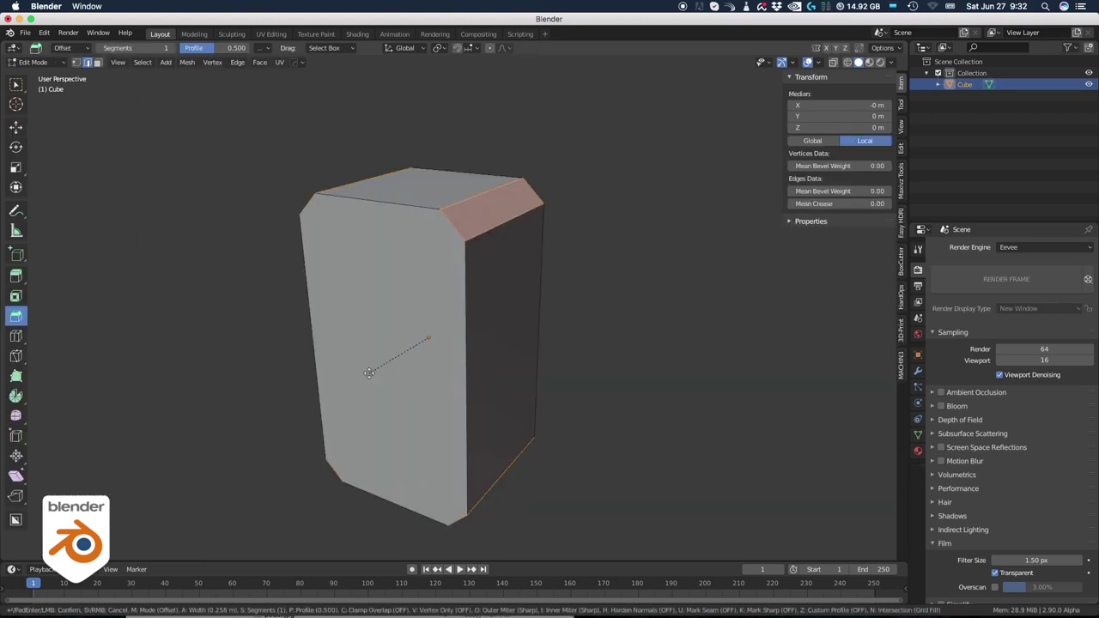
{"action": "left_click", "coordinate": [185, 421]}
{"action": "left_click", "coordinate": [186, 422]}
{"action": "left_click_drag", "start_coordinate": [140, 362], "coordinate": [163, 362]}
- Bevel the outline of the box's front face to form a wide chamfer around it
{"action": "key", "text": "Tab"}
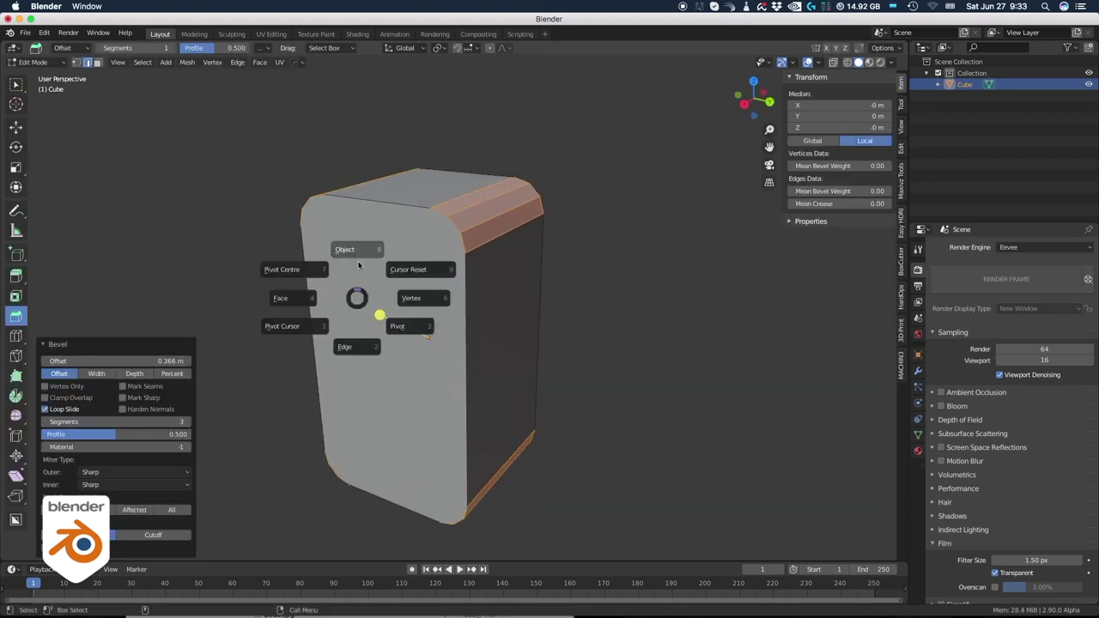
{"action": "left_click", "coordinate": [292, 304]}
{"action": "left_click", "coordinate": [404, 298]}
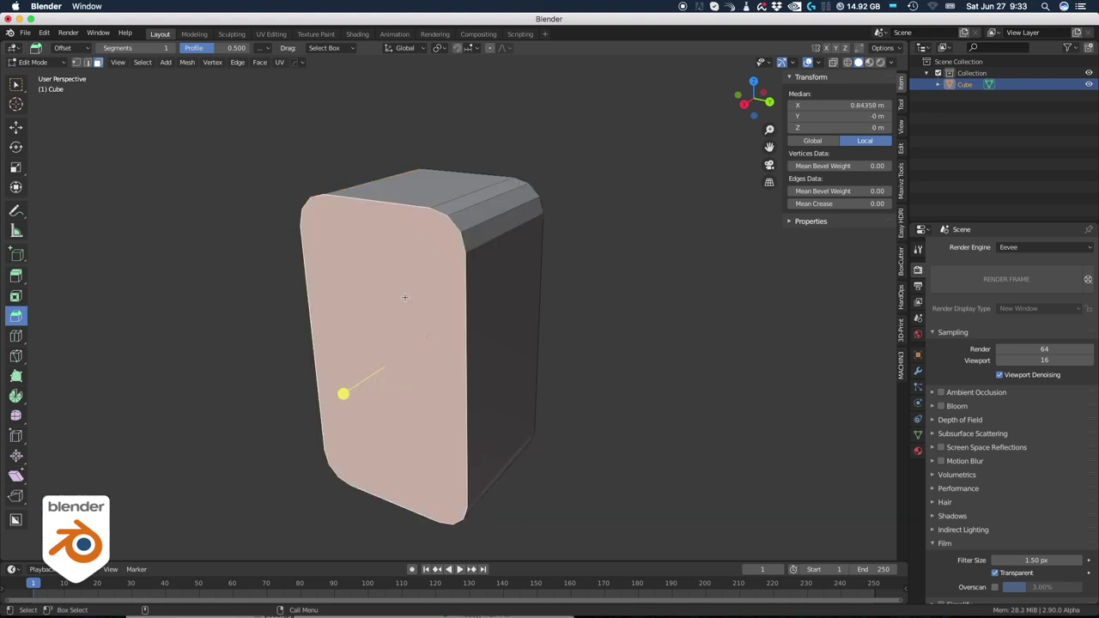
{"action": "left_click_drag", "start_coordinate": [344, 393], "coordinate": [317, 411]}
{"action": "left_click", "coordinate": [294, 355]}
{"action": "middle_click_drag", "start_coordinate": [296, 353], "coordinate": [347, 339]}
{"action": "scroll", "coordinate": [446, 249], "scroll_direction": "up", "scroll_amount": 3}
{"action": "scroll", "coordinate": [472, 224], "scroll_direction": "down", "scroll_amount": 1}
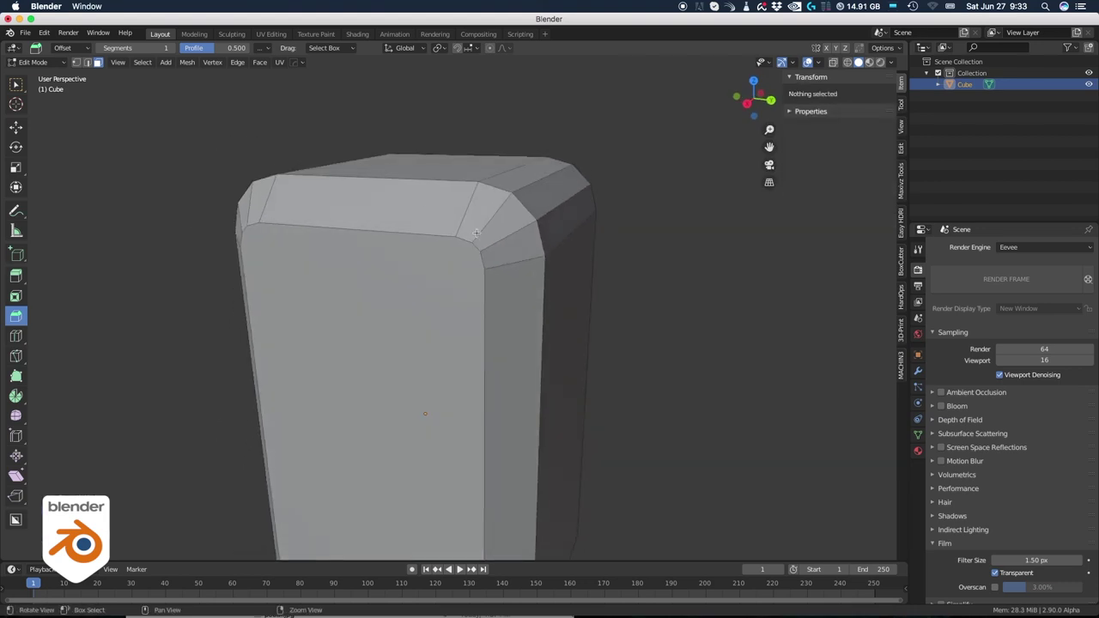
- Space the edges of the front face's upper-right rounded corner evenly with LoopTools Space
{"action": "key", "text": "Tab"}
{"action": "left_click", "coordinate": [434, 234]}
{"action": "left_click", "coordinate": [463, 238]}
{"action": "key", "text": "w"}
{"action": "left_click", "coordinate": [477, 248], "text": "shift"}
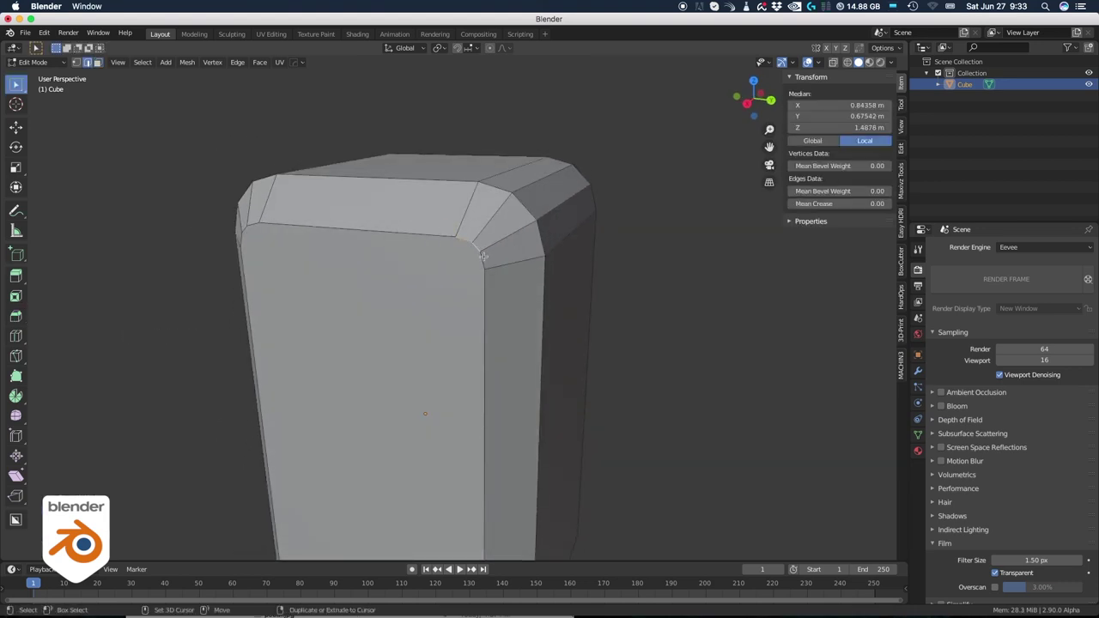
{"action": "right_click", "coordinate": [482, 259]}
{"action": "mouse_move", "coordinate": [481, 186]}
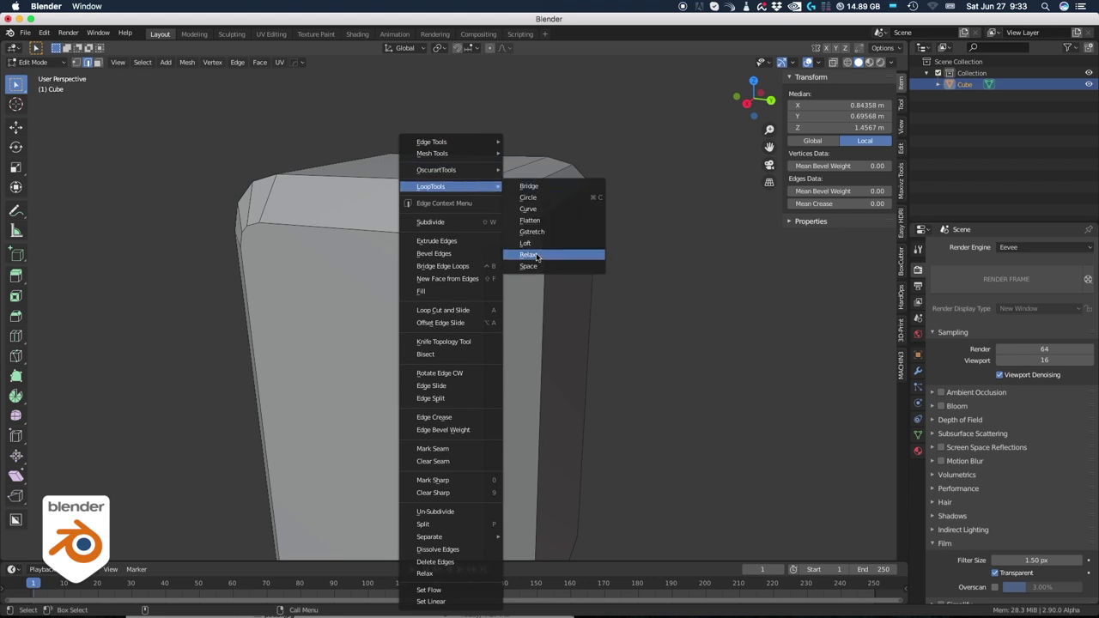
{"action": "left_click", "coordinate": [528, 265]}
- Space the edges of the front face's upper-left rounded corner evenly
{"action": "middle_click_drag", "start_coordinate": [276, 220], "coordinate": [320, 219]}
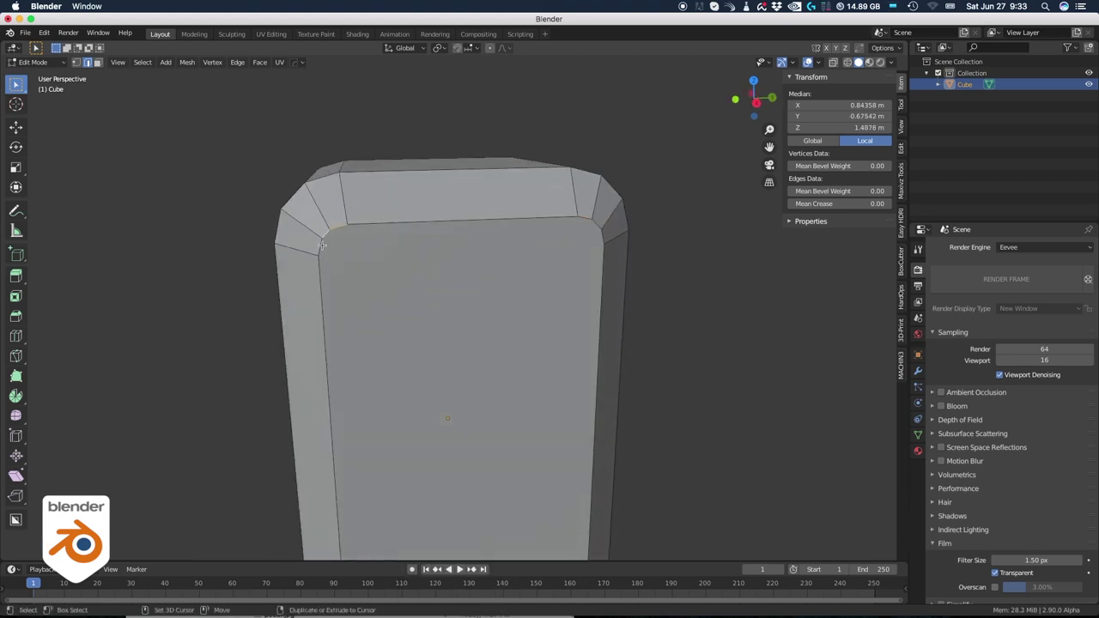
{"action": "left_click", "coordinate": [321, 245], "text": "shift"}
{"action": "key", "text": "w"}
{"action": "left_click", "coordinate": [329, 245]}
- Space the edges of the front face's two lower rounded corners evenly
{"action": "scroll", "coordinate": [662, 304], "scroll_direction": "down", "scroll_amount": 3}
{"action": "middle_click_drag", "start_coordinate": [662, 304], "coordinate": [556, 373]}
{"action": "scroll", "coordinate": [549, 403], "scroll_direction": "up", "scroll_amount": 1}
{"action": "left_click", "coordinate": [526, 473]}
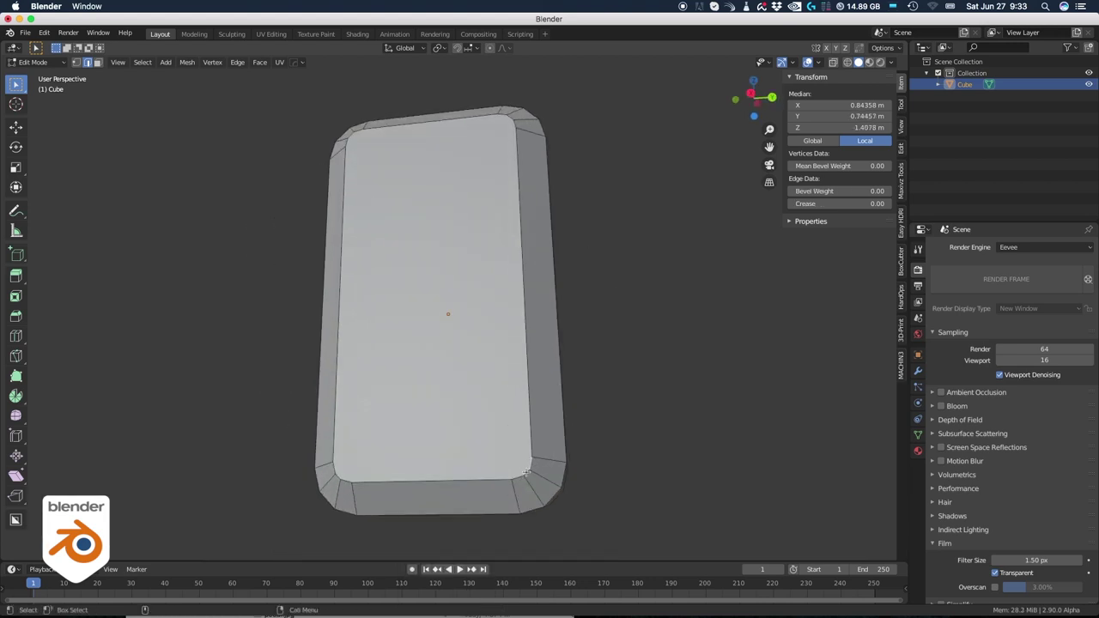
{"action": "left_click", "coordinate": [374, 481], "text": "alt"}
{"action": "left_click", "coordinate": [335, 468], "text": "shift"}
{"action": "left_click", "coordinate": [595, 223]}
- Select the edge loop along the outer rim of the wide chamfer and bevel it into a narrow strip
{"action": "middle_click_drag", "start_coordinate": [596, 223], "coordinate": [522, 230]}
{"action": "key", "text": "alt+a"}
{"action": "left_click", "coordinate": [520, 221], "text": "alt"}
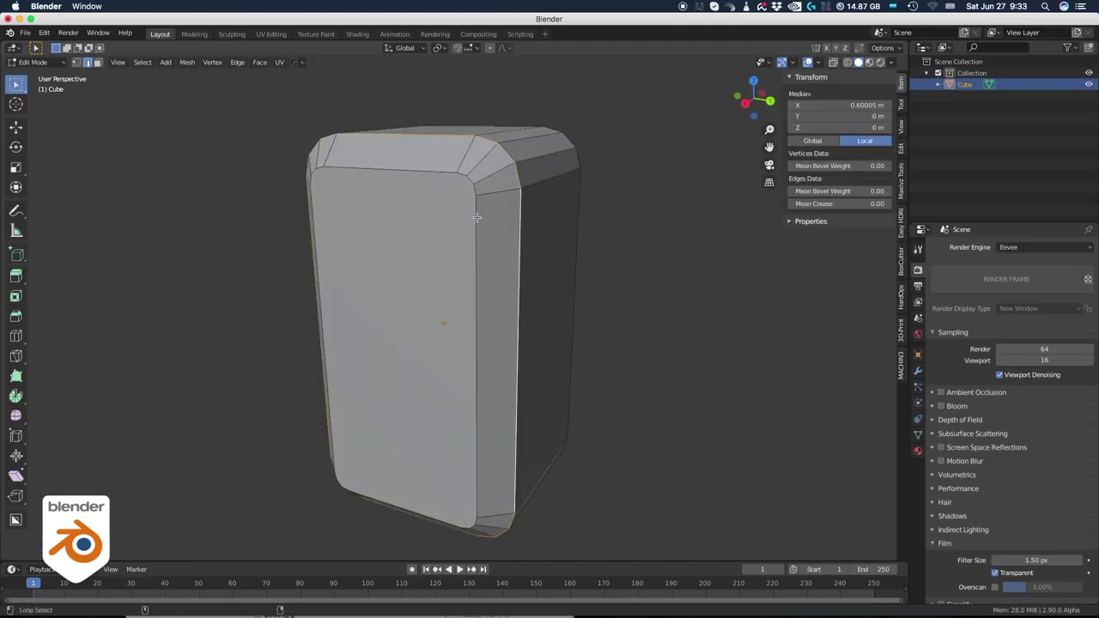
{"action": "key", "text": "ctrl+b"}
{"action": "left_click_drag", "start_coordinate": [374, 367], "coordinate": [365, 379]}
- Bevel the front face's outline by about 0.016 m with 2 segments
{"action": "key", "text": "Tab"}
{"action": "left_click", "coordinate": [375, 234]}
{"action": "key", "text": "ctrl+b"}
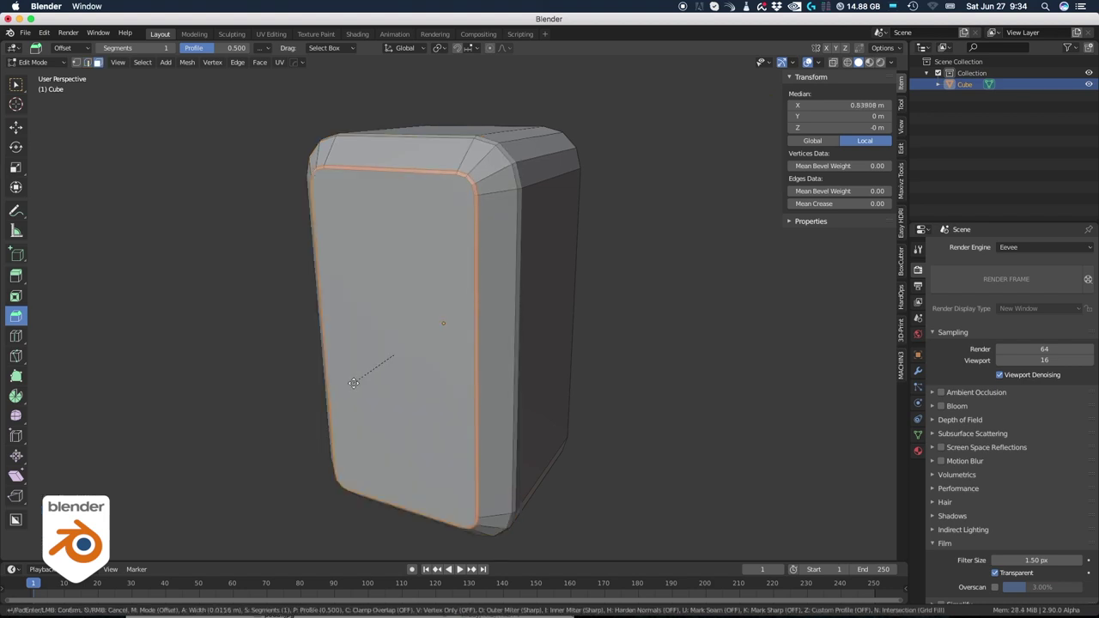
{"action": "left_click_drag", "start_coordinate": [354, 383], "coordinate": [352, 384]}
{"action": "left_click", "coordinate": [187, 422]}
- Insert one loop cut along the narrow strip at the chamfer's outer rim with a 0.067 slide factor, and adjust its smoothness
{"action": "key", "text": "alt+a"}
{"action": "middle_click_drag", "start_coordinate": [505, 213], "coordinate": [479, 230]}
{"action": "middle_click_drag", "start_coordinate": [479, 230], "coordinate": [466, 311], "text": "shift"}
{"action": "scroll", "coordinate": [466, 312], "scroll_direction": "up", "scroll_amount": 5}
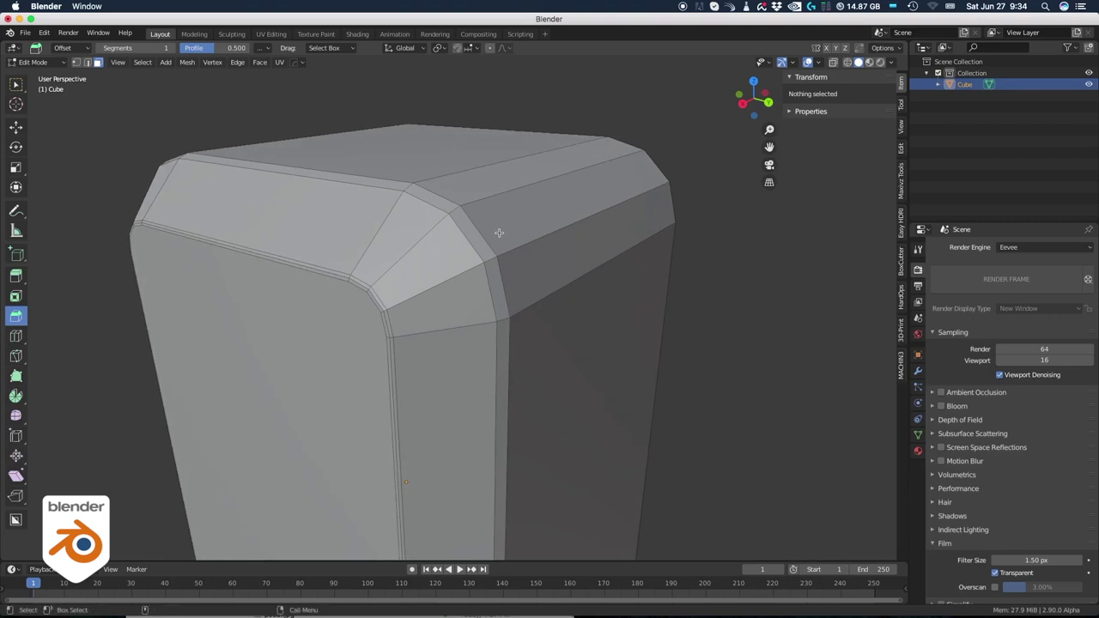
{"action": "key", "text": "q"}
{"action": "left_click", "coordinate": [537, 252]}
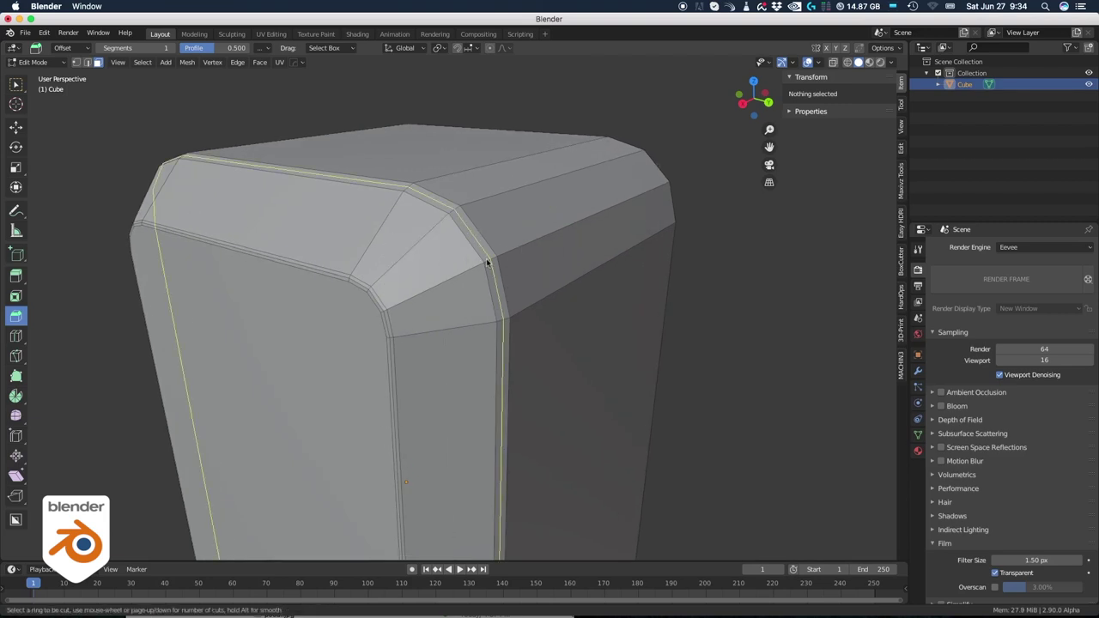
{"action": "left_click", "coordinate": [487, 260]}
{"action": "left_click", "coordinate": [457, 213]}
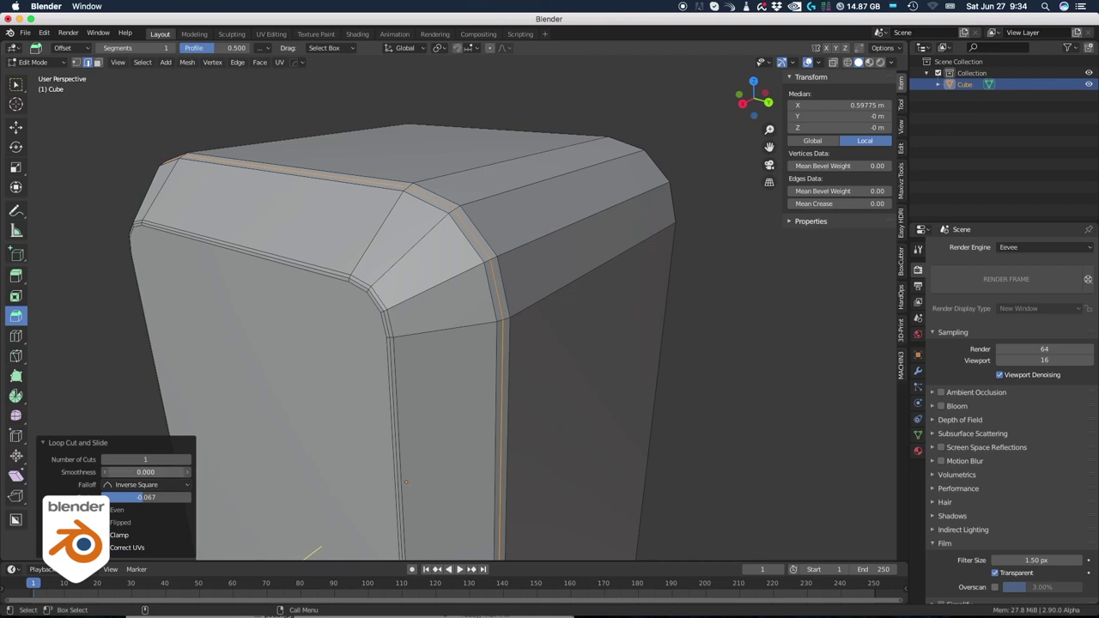
{"action": "left_click_drag", "start_coordinate": [146, 472], "coordinate": [177, 472]}
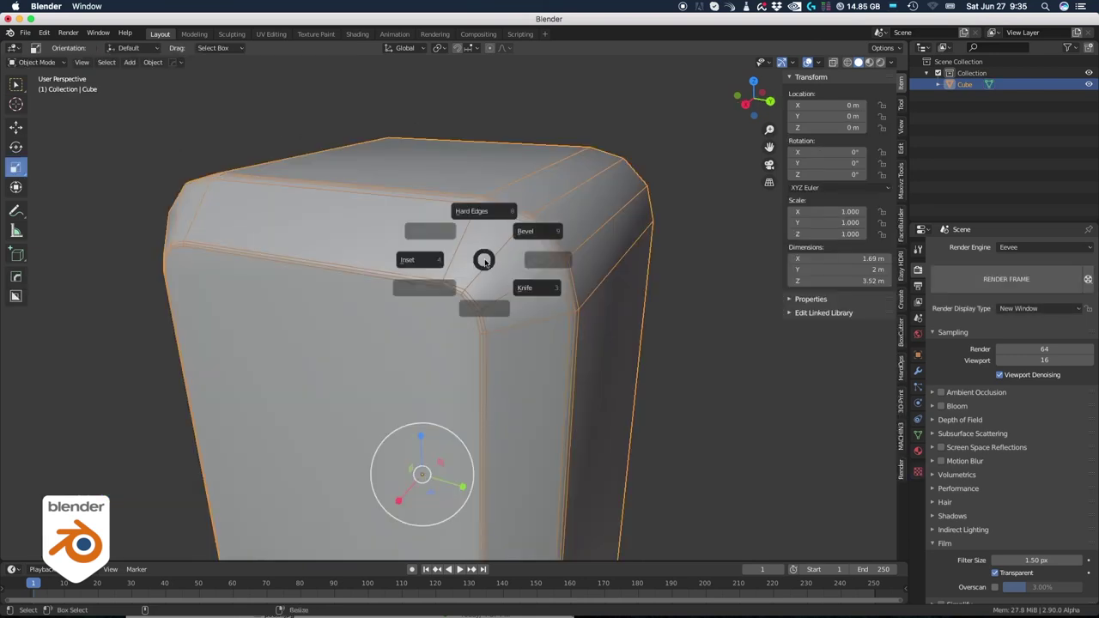
- Insert a centred loop cut through the uppermost segment of the rounded corner and adjust its smoothness to follow the curve
{"action": "key", "text": "Escape"}
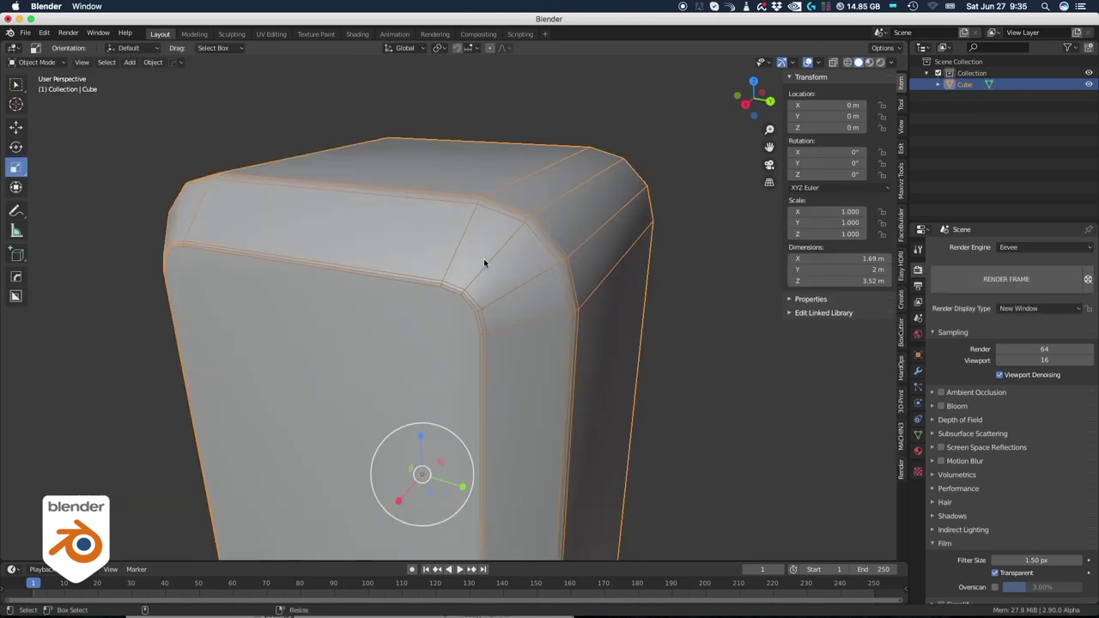
{"action": "key", "text": "Tab"}
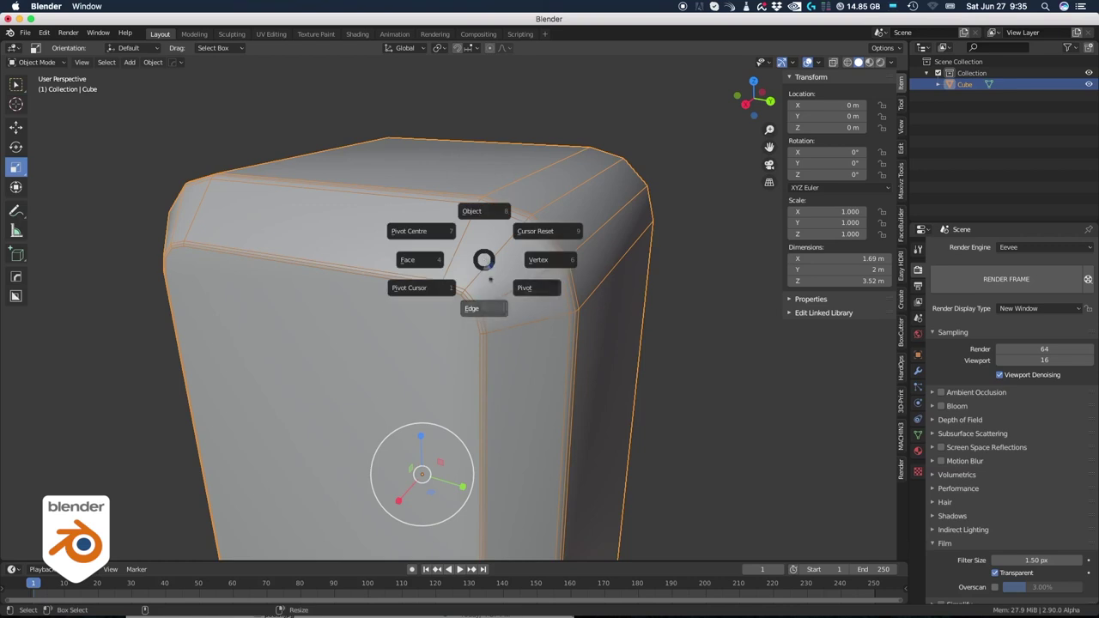
{"action": "left_click", "coordinate": [487, 309]}
{"action": "right_click", "coordinate": [485, 261]}
{"action": "left_click", "coordinate": [547, 260]}
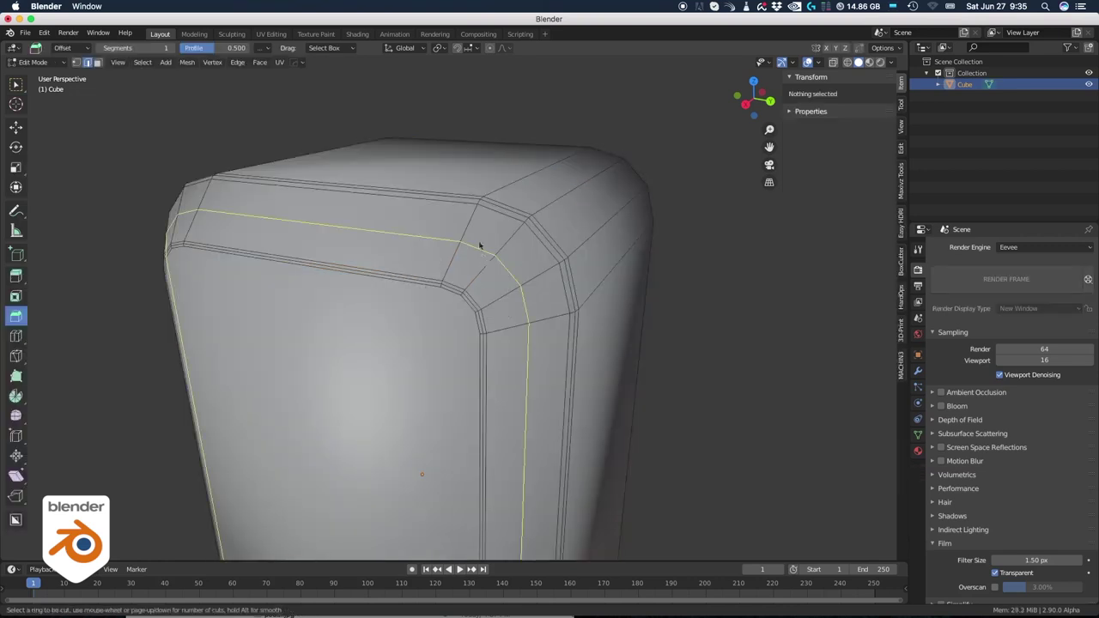
{"action": "left_click", "coordinate": [506, 207]}
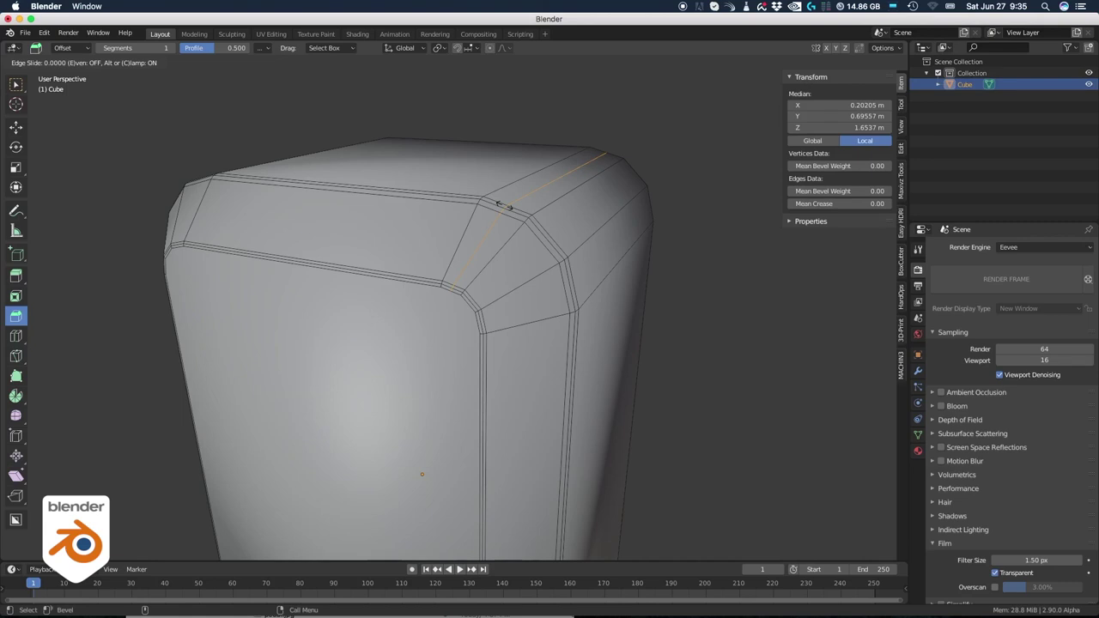
{"action": "right_click", "coordinate": [506, 209]}
{"action": "left_click_drag", "start_coordinate": [138, 478], "coordinate": [159, 478]}
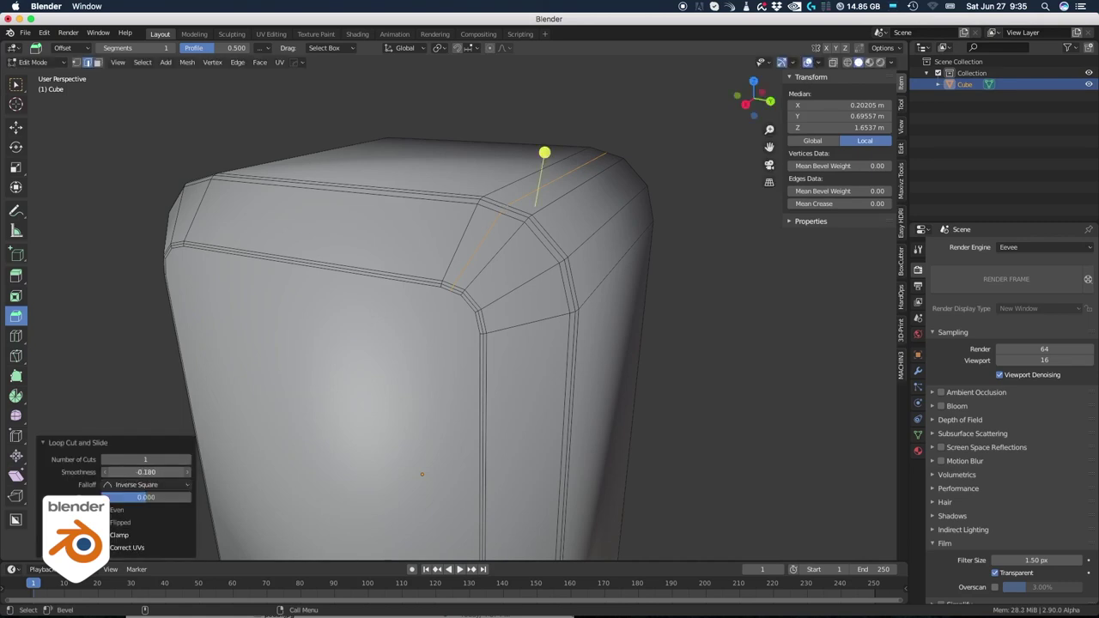
{"action": "left_click_drag", "start_coordinate": [137, 474], "coordinate": [142, 474]}
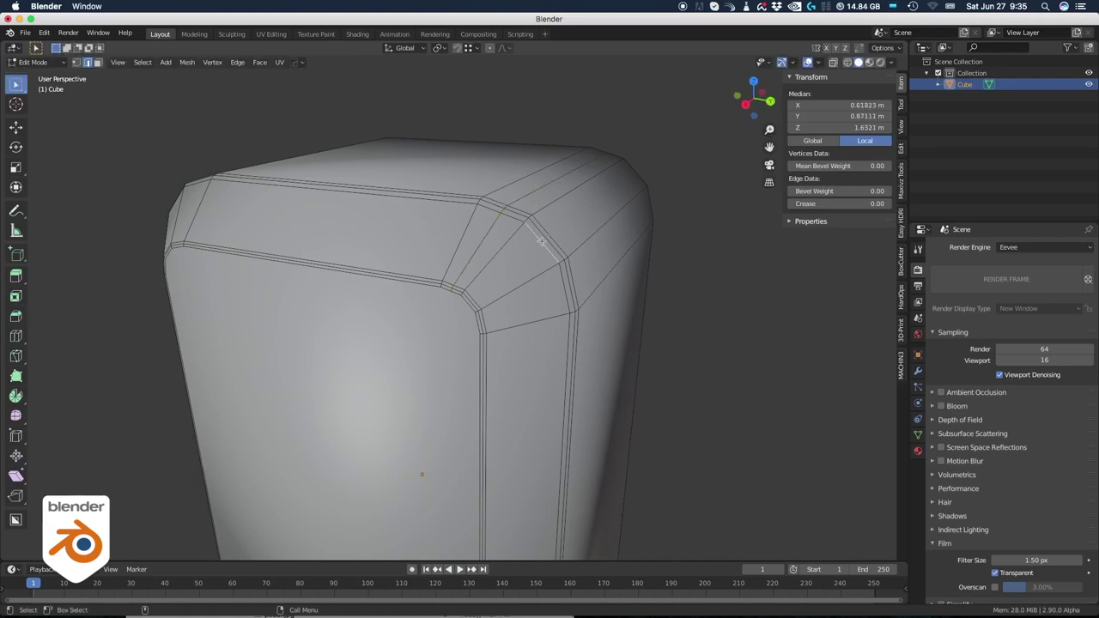
- Try a centred loop cut through the second segment of the rounded corner with a smoothness of 0.88, and undo it
{"action": "right_click", "coordinate": [540, 241]}
{"action": "left_click", "coordinate": [591, 242]}
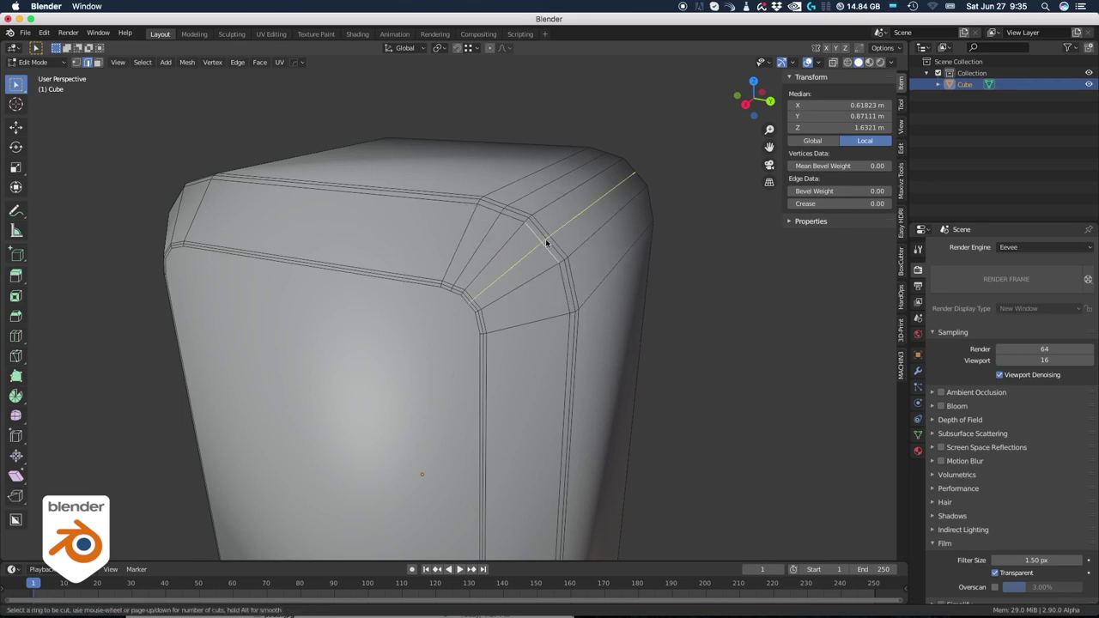
{"action": "left_click", "coordinate": [545, 243]}
{"action": "right_click", "coordinate": [545, 243]}
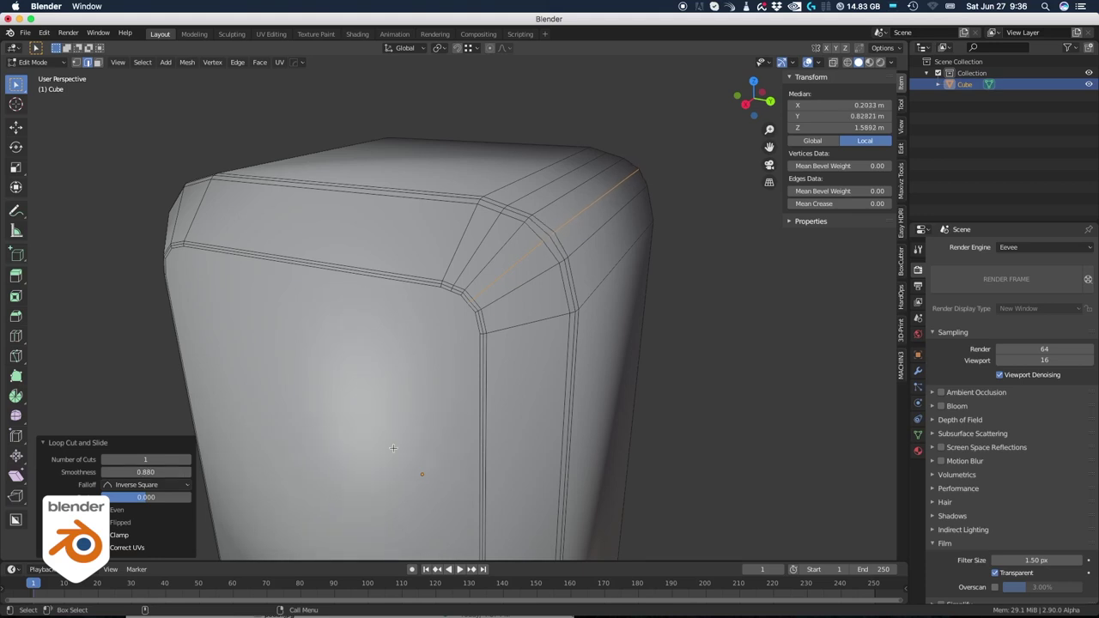
{"action": "key", "text": "super+z"}
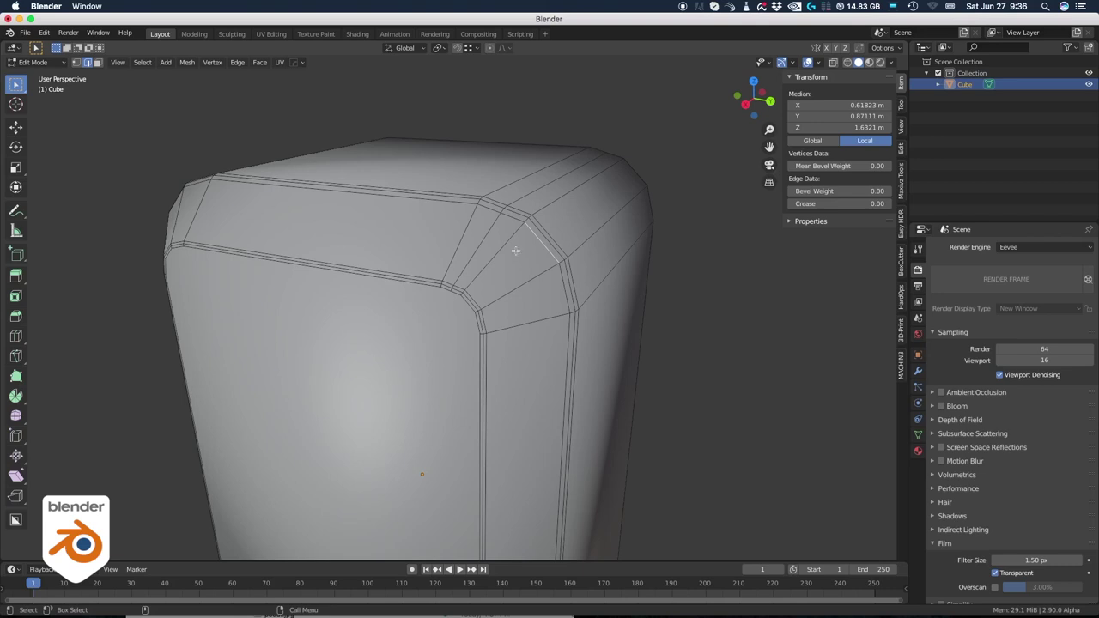
- Insert a centred loop cut through the second segment of the rounded corner and apply Set Flow to follow the curvature
{"action": "key", "text": "space"}
{"action": "left_click", "coordinate": [565, 251]}
{"action": "left_click", "coordinate": [549, 249]}
{"action": "right_click", "coordinate": [549, 249]}
{"action": "right_click", "coordinate": [548, 249]}
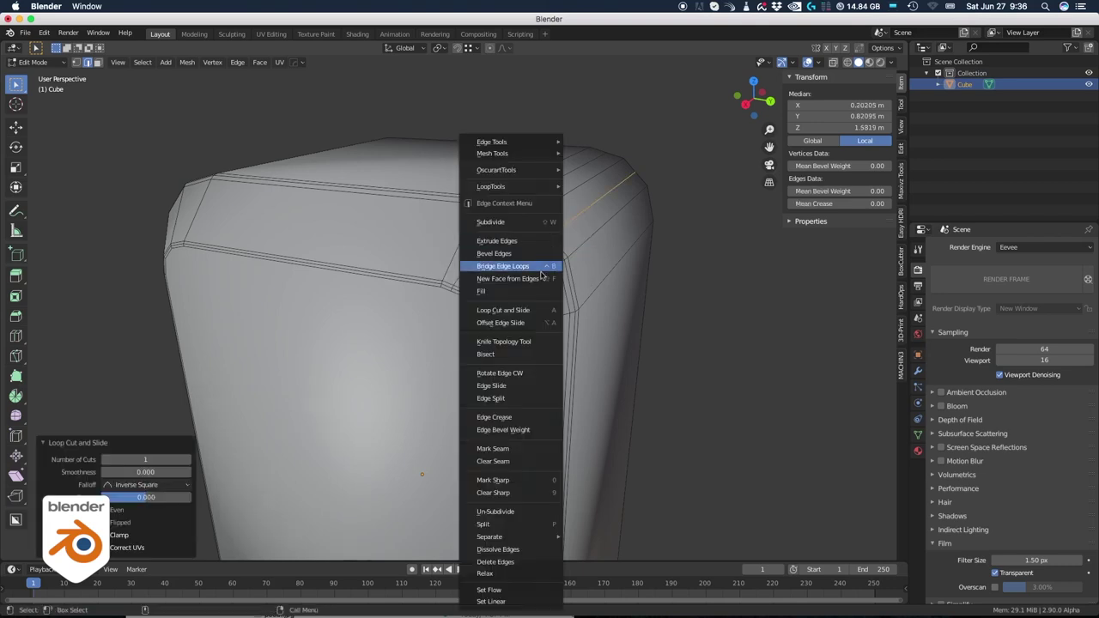
{"action": "left_click", "coordinate": [489, 590]}
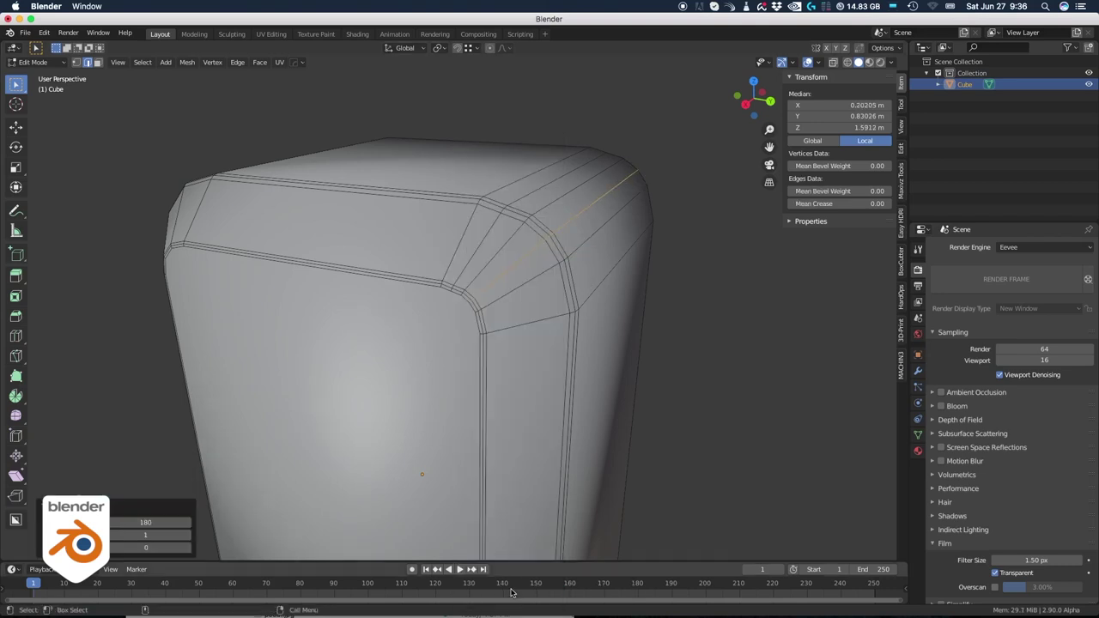
{"action": "left_click", "coordinate": [741, 338]}
- Select the existing loop through the uppermost corner segment and apply Set Flow to it
{"action": "left_click", "coordinate": [493, 223], "text": "alt"}
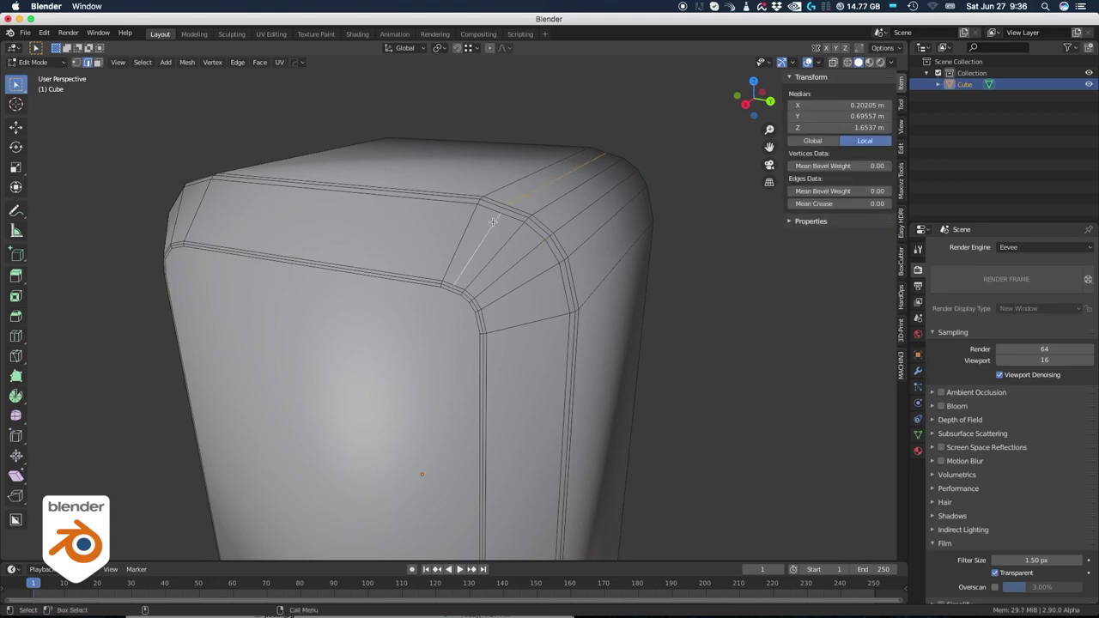
{"action": "right_click", "coordinate": [493, 223]}
{"action": "left_click", "coordinate": [463, 488]}
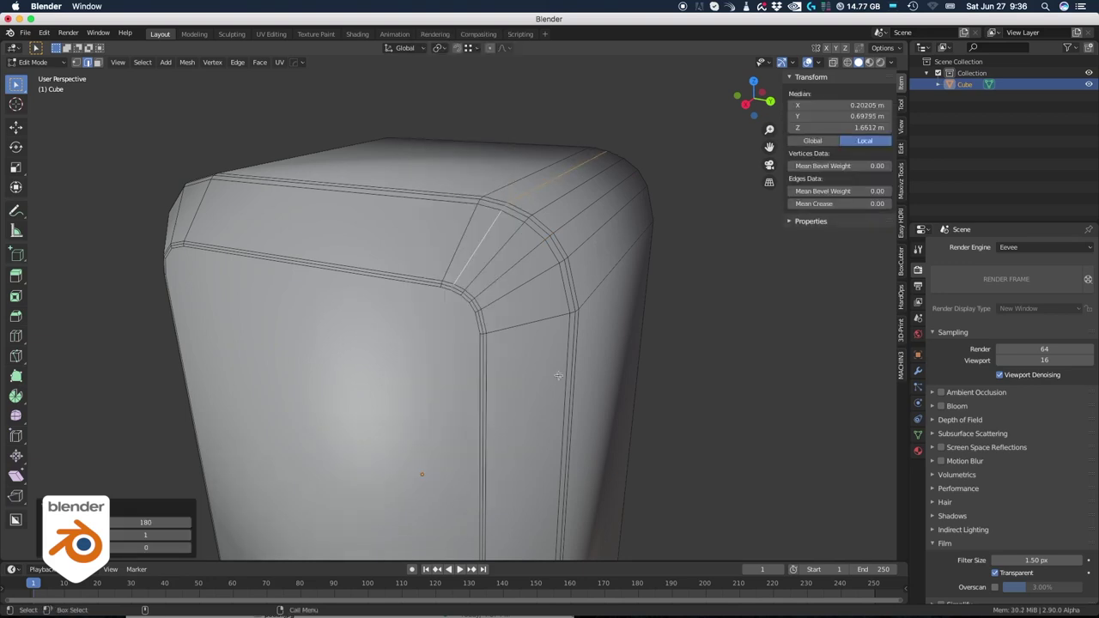
- Insert a centred loop cut through the lowest segment of the rounded corner, apply Set Flow, and clear the selection
{"action": "left_click", "coordinate": [561, 287]}
{"action": "key", "text": "ctrl+e"}
{"action": "left_click", "coordinate": [614, 287]}
{"action": "left_click", "coordinate": [564, 287]}
{"action": "left_click", "coordinate": [563, 288]}
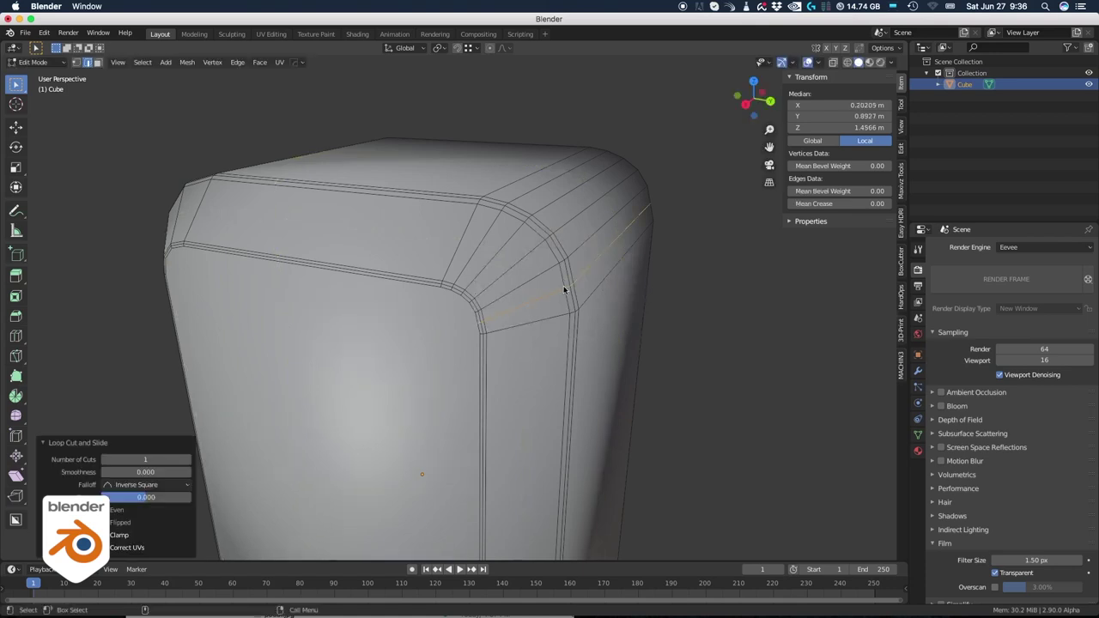
{"action": "right_click", "coordinate": [563, 289]}
{"action": "left_click", "coordinate": [510, 487]}
{"action": "left_click", "coordinate": [730, 355]}
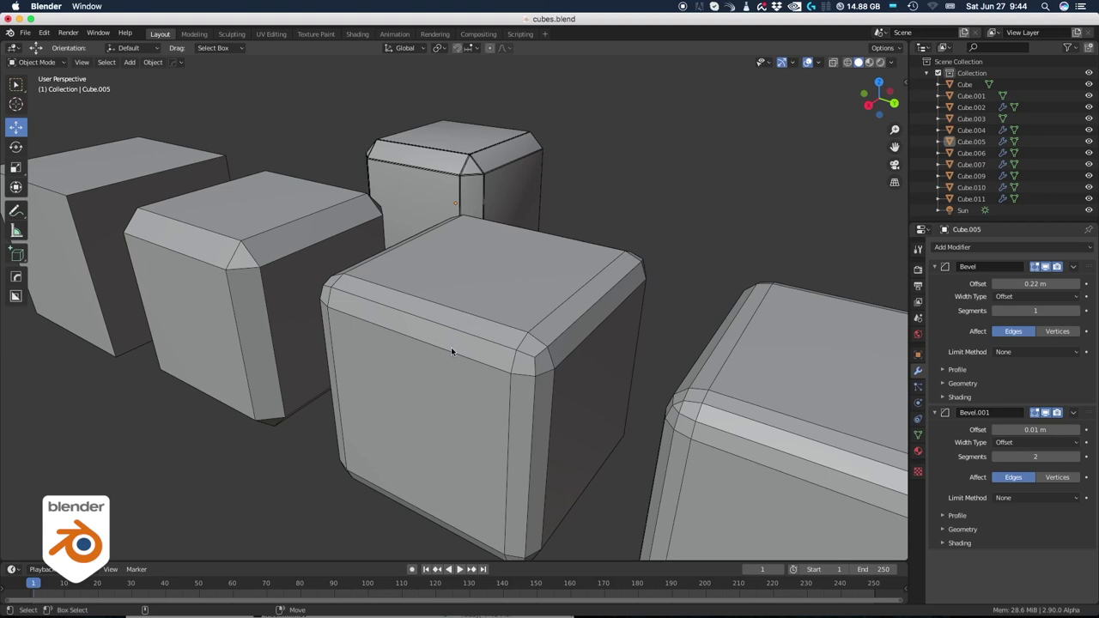
- Mark the middle edge loop of the bevel around Cube.010's front face as a seam
{"action": "middle_click_drag", "start_coordinate": [694, 340], "coordinate": [546, 354]}
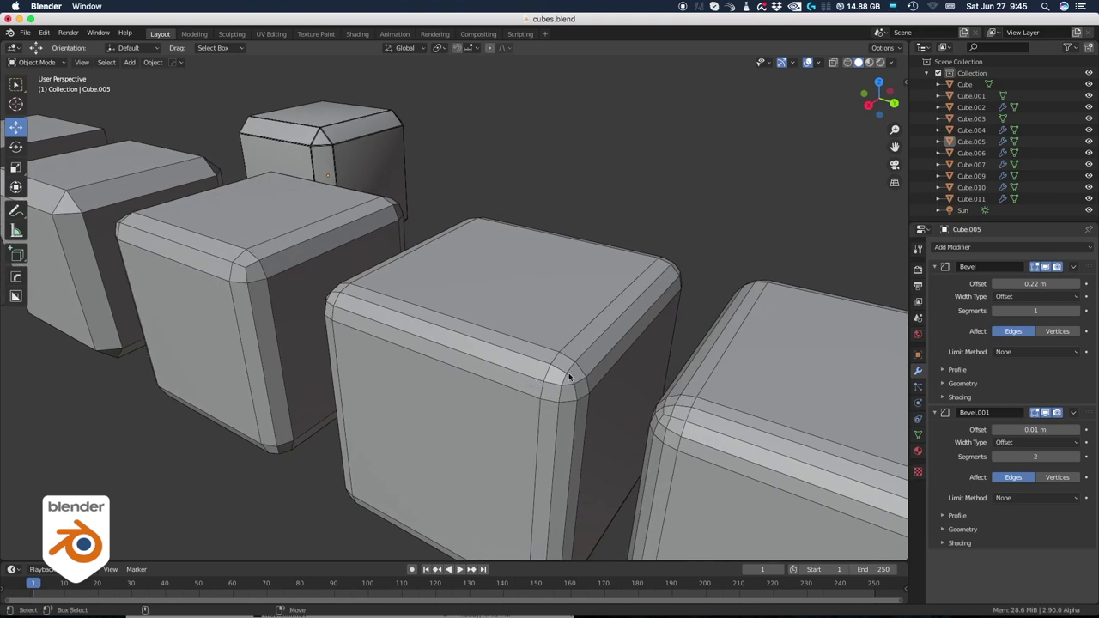
{"action": "scroll", "coordinate": [534, 354], "scroll_direction": "up", "scroll_amount": 4}
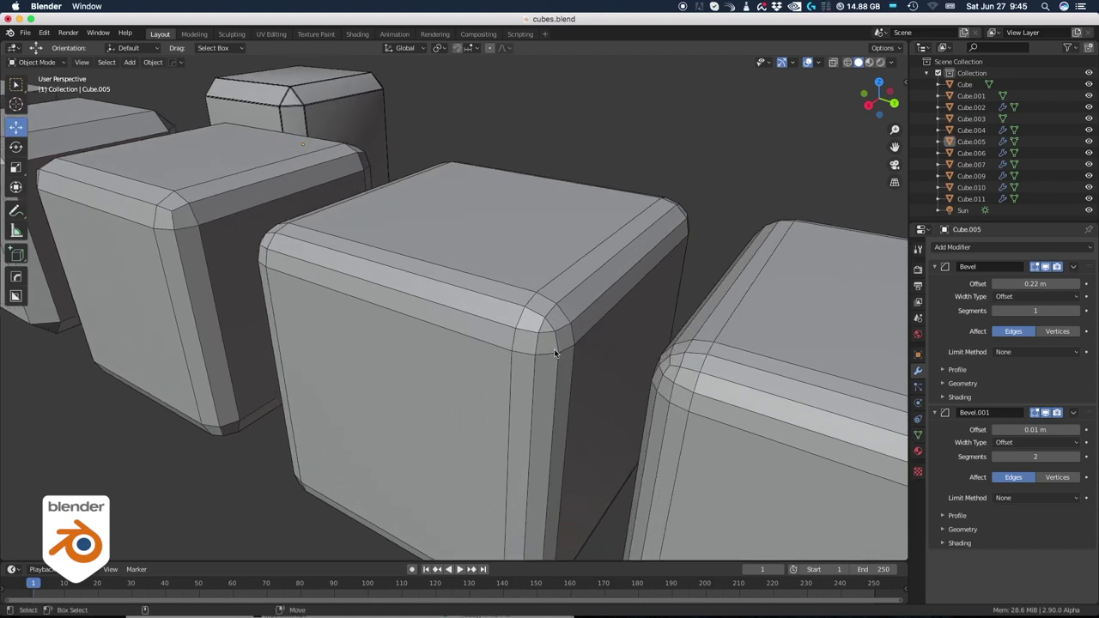
{"action": "left_click", "coordinate": [557, 351]}
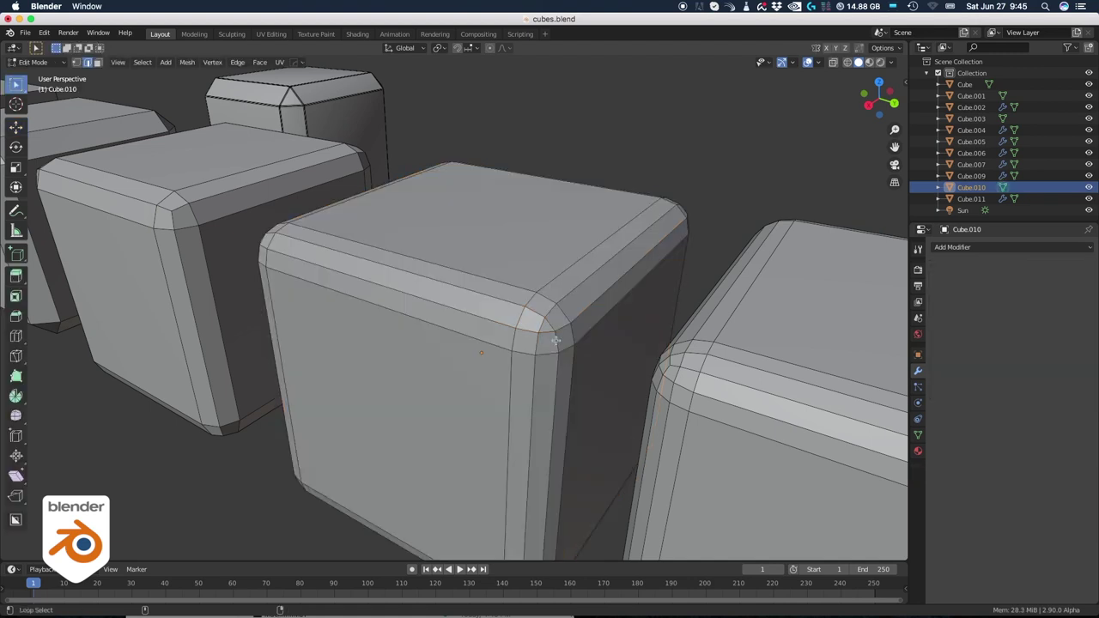
{"action": "left_click", "coordinate": [556, 350], "text": "alt"}
{"action": "right_click", "coordinate": [555, 345]}
{"action": "left_click", "coordinate": [531, 380]}
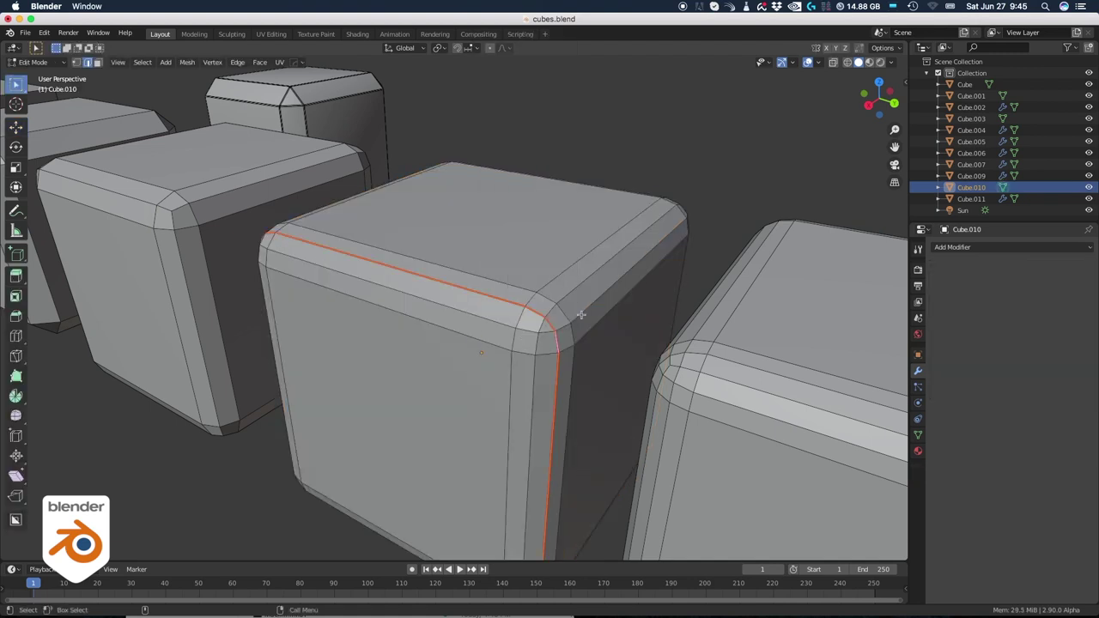
{"action": "left_click", "coordinate": [582, 316]}
{"action": "middle_click_drag", "start_coordinate": [668, 225], "coordinate": [673, 228]}
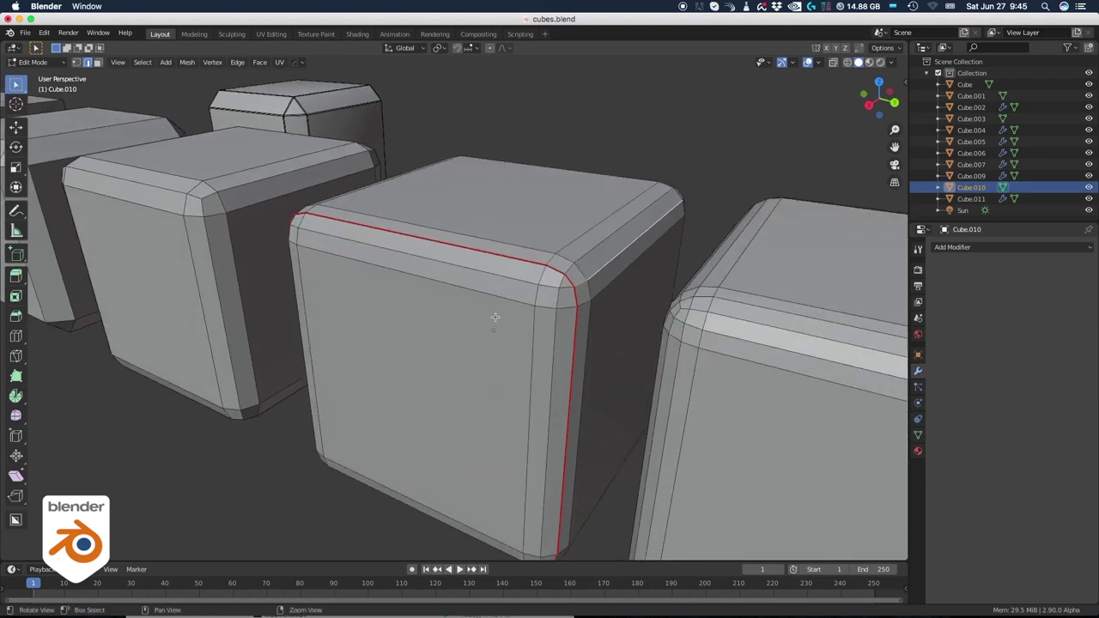
{"action": "middle_click_drag", "start_coordinate": [493, 314], "coordinate": [535, 285]}
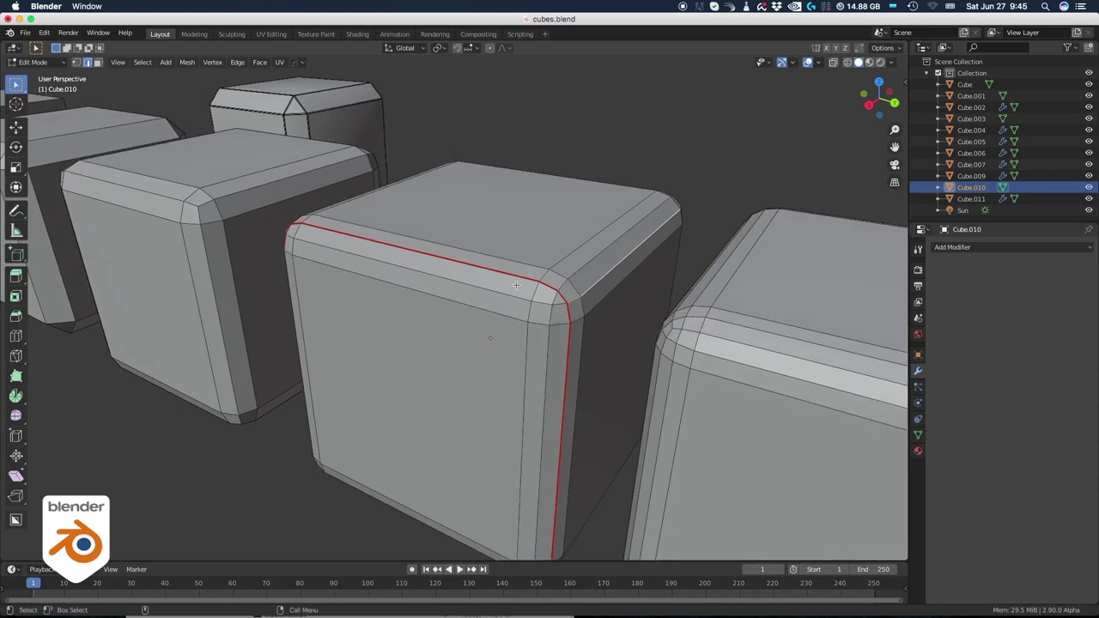
- Mark the three middle bevel edges that meet at Cube.011's front upper corner as seams
{"action": "scroll", "coordinate": [669, 323], "scroll_direction": "down", "scroll_amount": 1}
{"action": "middle_click_drag", "start_coordinate": [669, 323], "coordinate": [327, 259], "text": "shift"}
{"action": "key", "text": "Tab"}
{"action": "left_click", "coordinate": [488, 313]}
{"action": "key", "text": "Tab"}
{"action": "left_click", "coordinate": [487, 313], "text": "alt"}
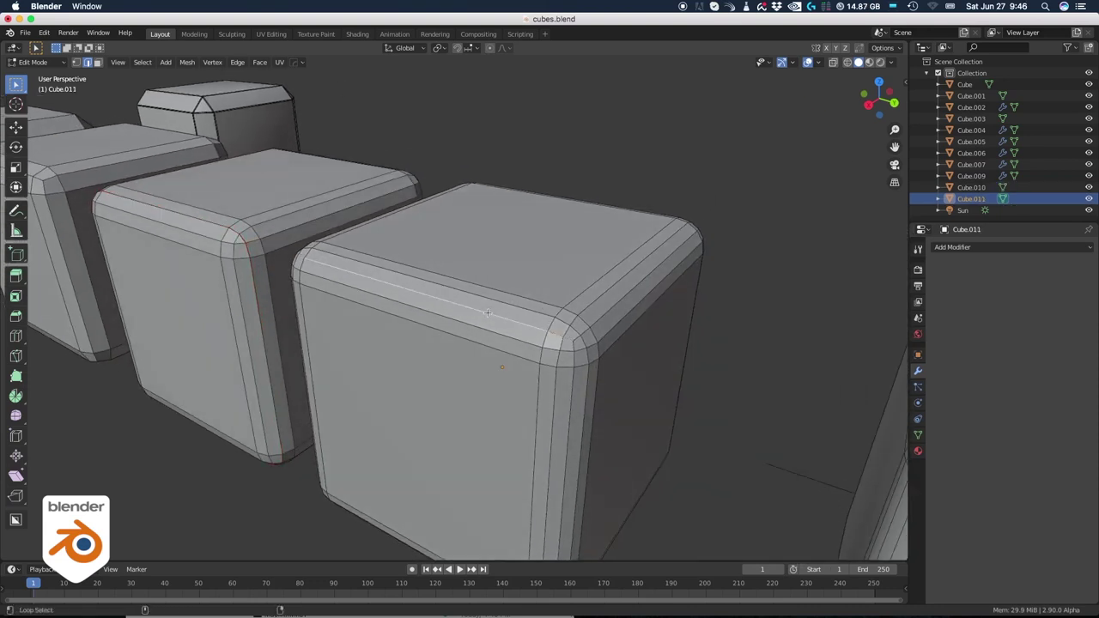
{"action": "left_click", "coordinate": [573, 371], "text": "alt+shift"}
{"action": "left_click", "coordinate": [578, 336], "text": "alt+shift"}
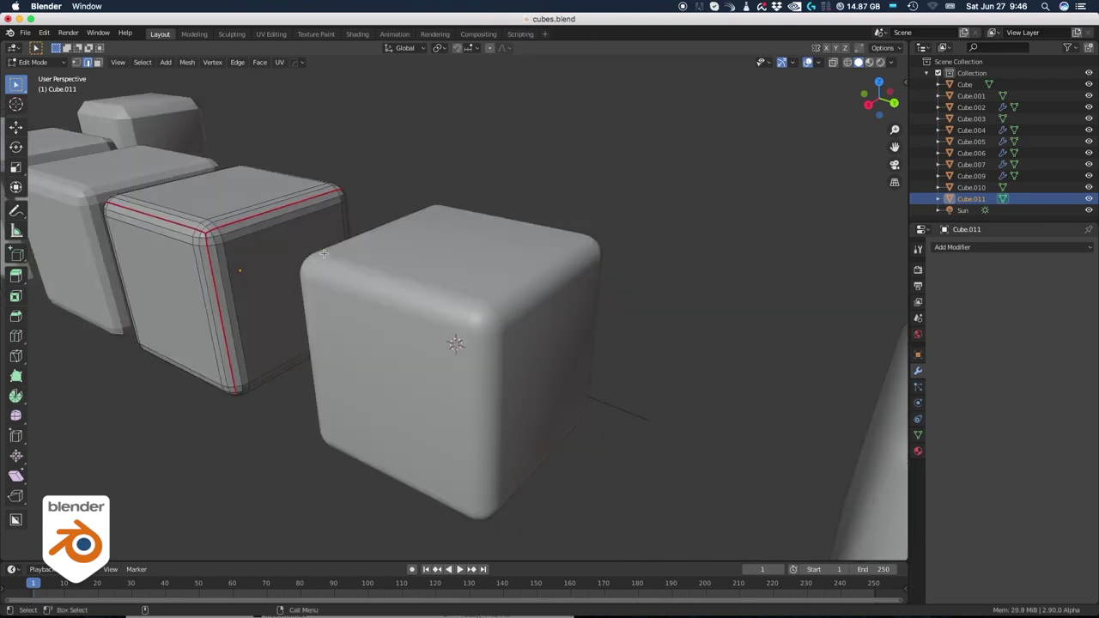
- Compare the edge and corner topology of the remaining rounded cubes, with and without their wireframes
{"action": "middle_click_drag", "start_coordinate": [721, 309], "coordinate": [606, 312], "text": "ctrl"}
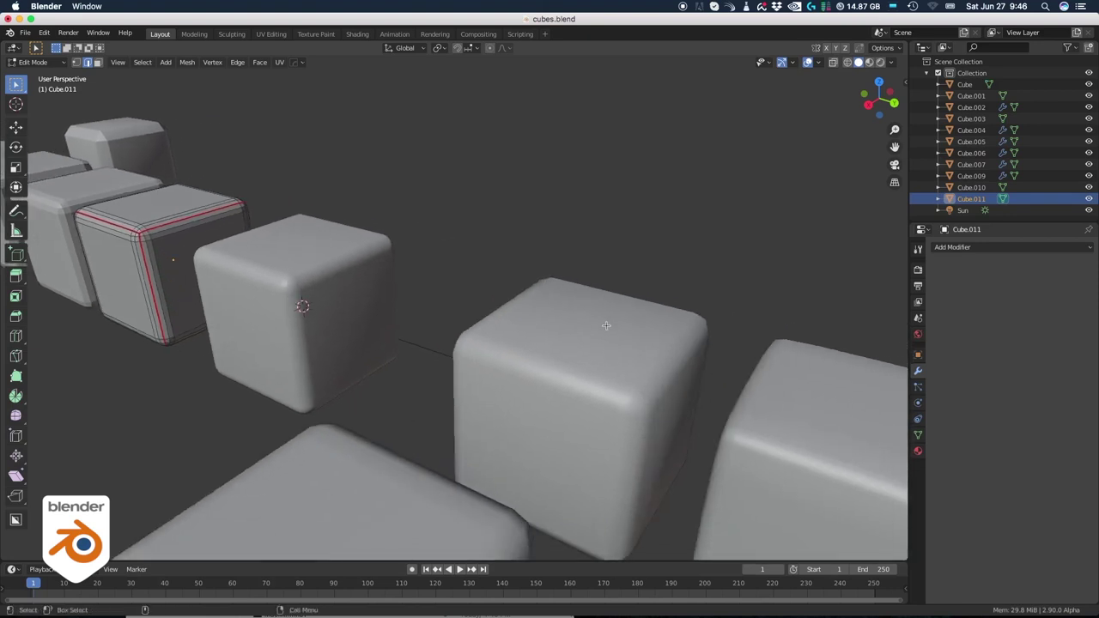
{"action": "key", "text": "Tab"}
{"action": "key", "text": "Escape"}
{"action": "key", "text": "shift+z"}
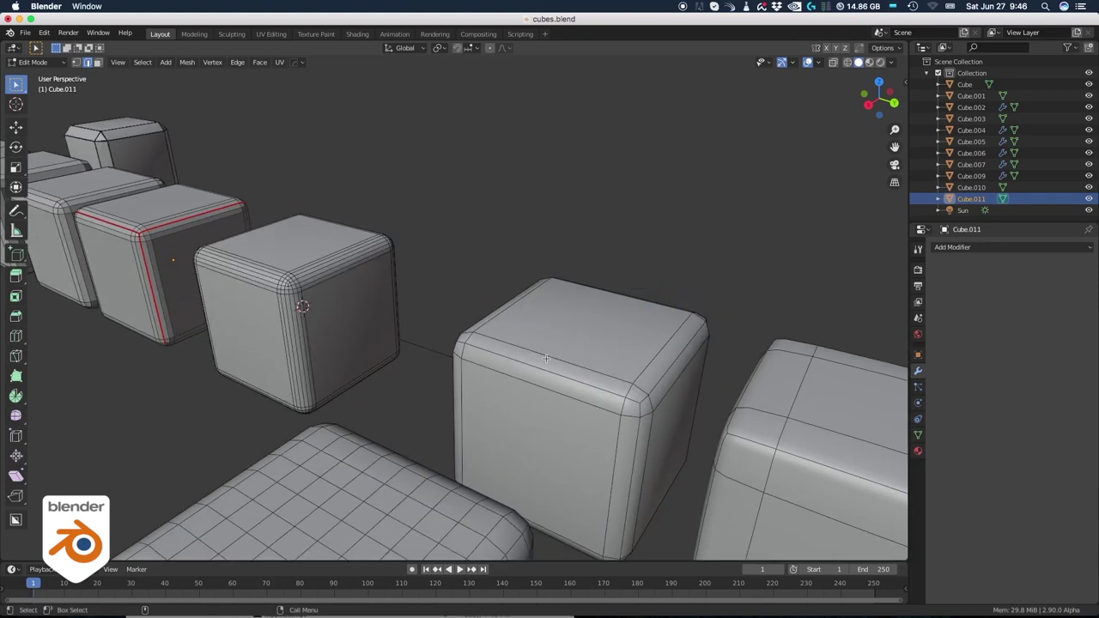
{"action": "middle_click_drag", "start_coordinate": [678, 364], "coordinate": [581, 338], "text": "shift"}
{"action": "middle_click_drag", "start_coordinate": [581, 338], "coordinate": [655, 355], "text": "ctrl"}
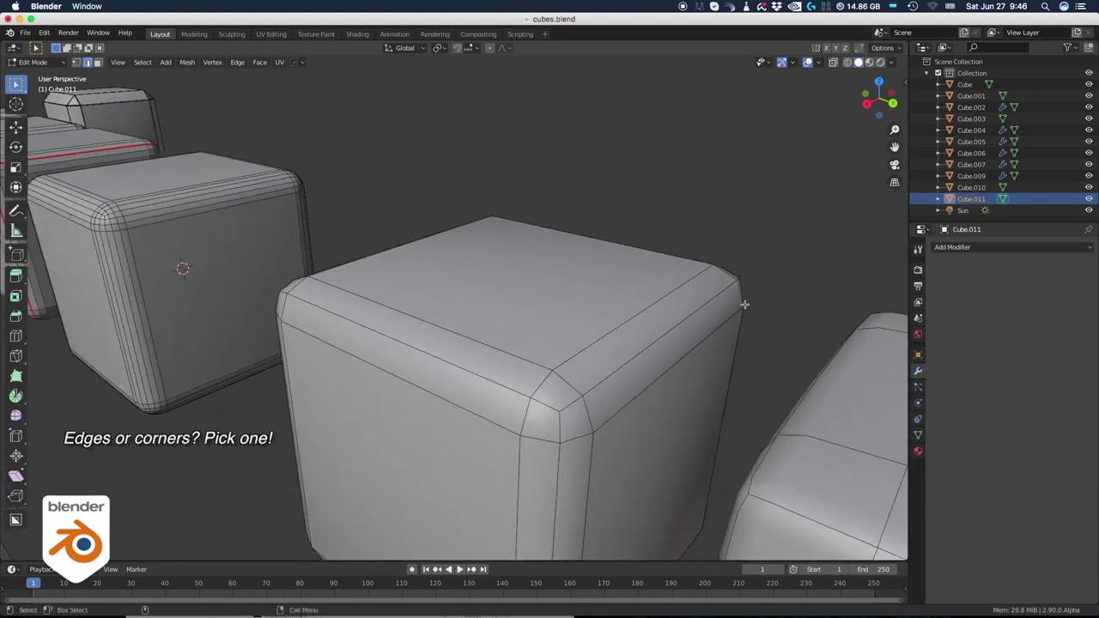
{"action": "middle_click_drag", "start_coordinate": [730, 281], "coordinate": [579, 311], "text": "ctrl"}
{"action": "middle_click_drag", "start_coordinate": [669, 342], "coordinate": [642, 352], "text": "ctrl"}
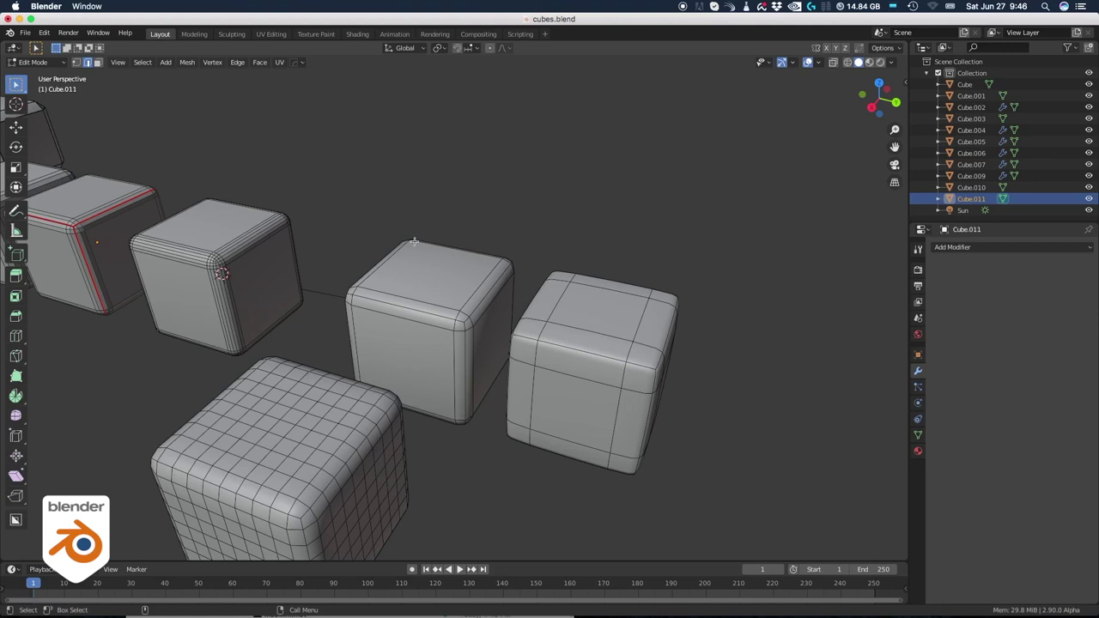
{"action": "middle_click_drag", "start_coordinate": [494, 316], "coordinate": [614, 281], "text": "shift"}
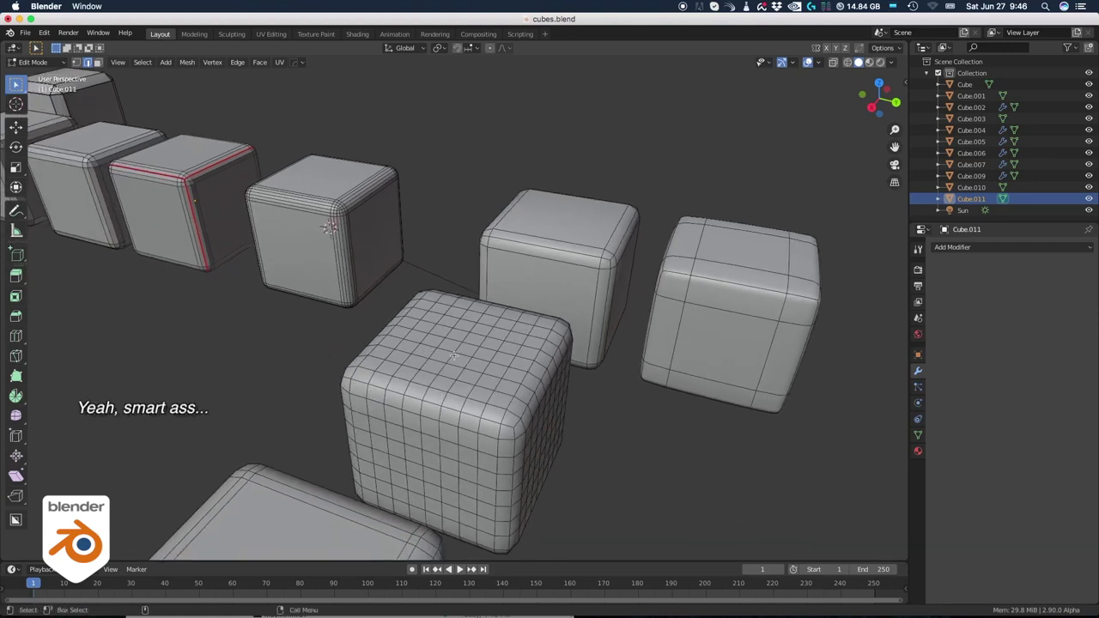
{"action": "middle_click_drag", "start_coordinate": [467, 356], "coordinate": [448, 364]}
{"action": "middle_click_drag", "start_coordinate": [448, 364], "coordinate": [442, 355], "text": "shift"}
- Leave mesh editing, set the densely gridded cube's viewport subdivision level to 1, and clear the selection
{"action": "key", "text": "Tab"}
{"action": "left_click", "coordinate": [440, 316]}
{"action": "left_click", "coordinate": [442, 361]}
{"action": "key", "text": "ctrl+1"}
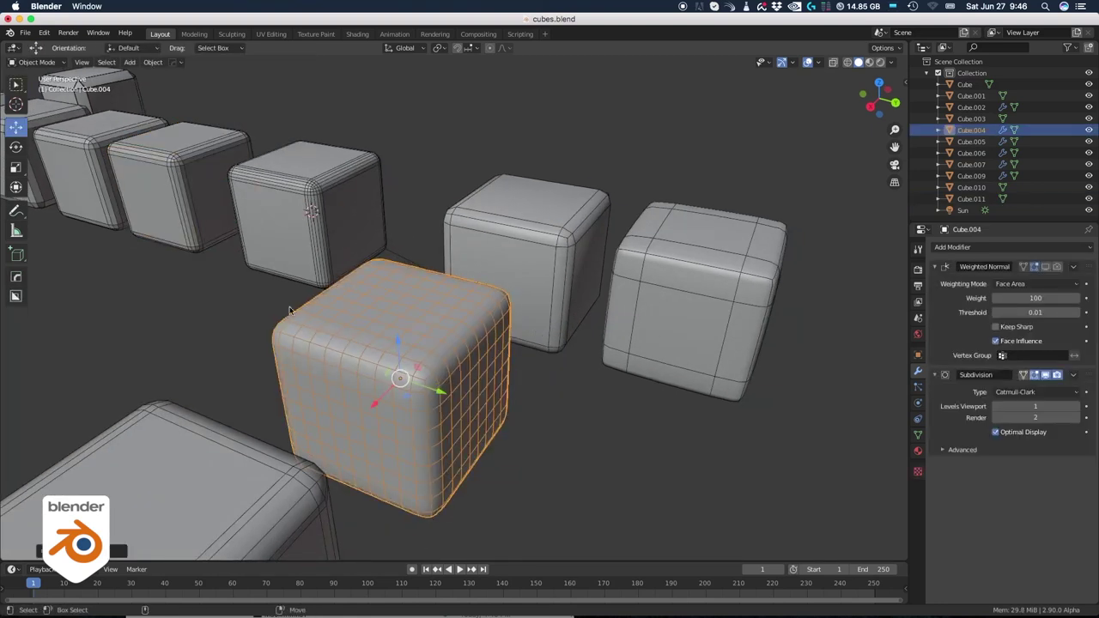
{"action": "left_click", "coordinate": [622, 443]}
{"action": "middle_click_drag", "start_coordinate": [621, 443], "coordinate": [651, 457], "text": "shift"}
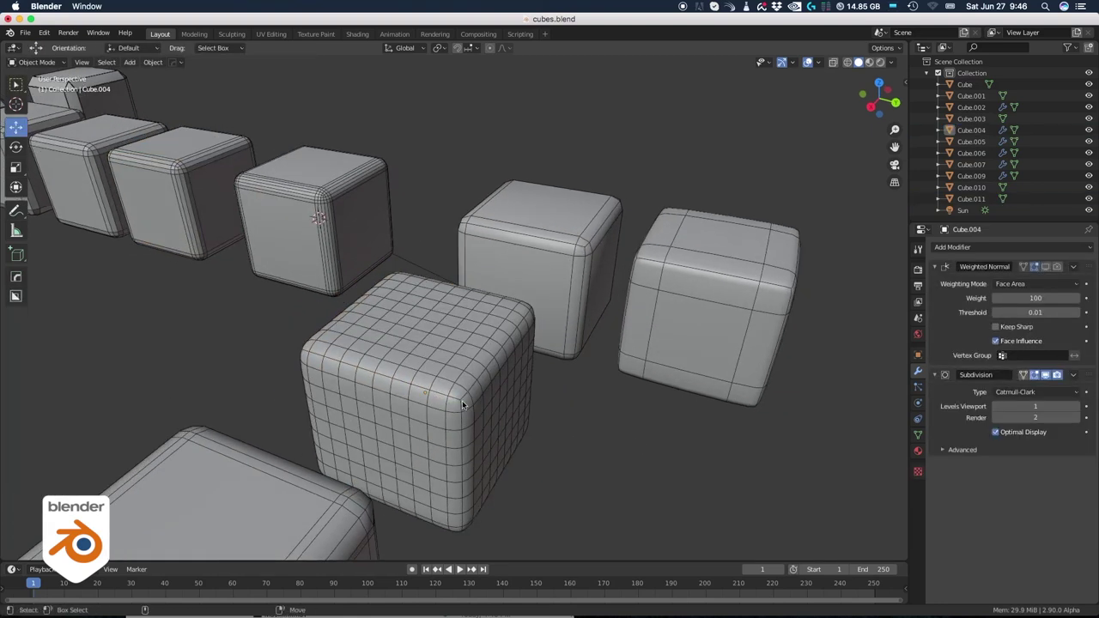
- Hide the wireframes and examine the smooth shading of the rounded cubes
{"action": "key", "text": "z"}
{"action": "left_click", "coordinate": [462, 411]}
{"action": "middle_click_drag", "start_coordinate": [571, 464], "coordinate": [396, 412]}
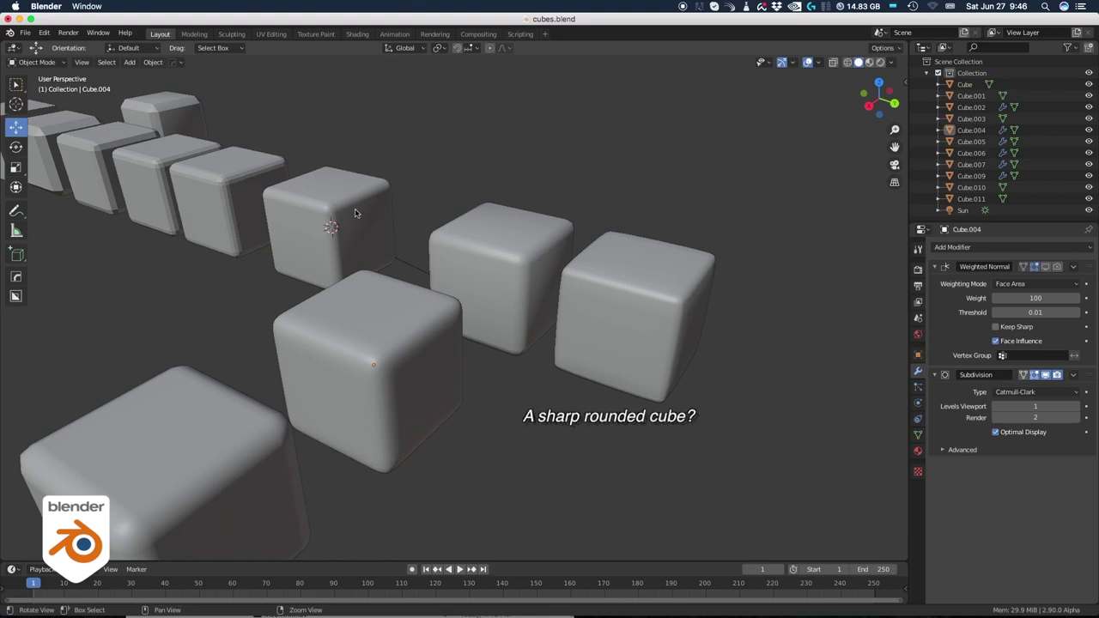
{"action": "middle_click_drag", "start_coordinate": [356, 212], "coordinate": [408, 328]}
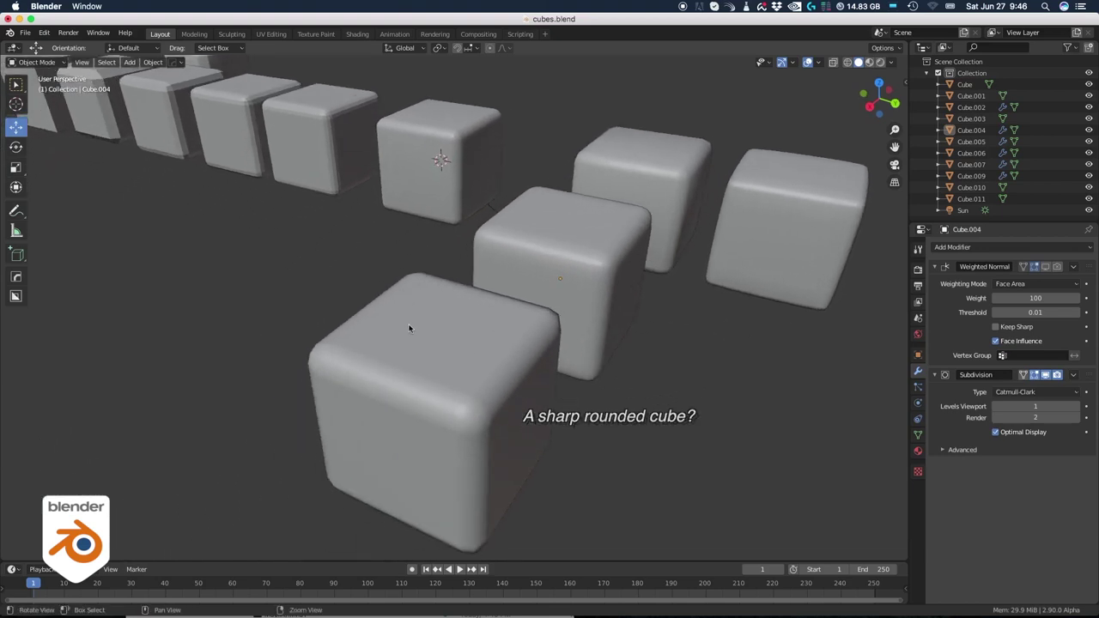
- Show the wireframes again and give the foreground cube, Cube.007, a subdivision level of 1
{"action": "key", "text": "z"}
{"action": "left_click", "coordinate": [404, 400]}
{"action": "left_click", "coordinate": [408, 412]}
{"action": "scroll", "coordinate": [409, 412], "scroll_direction": "up", "scroll_amount": 1}
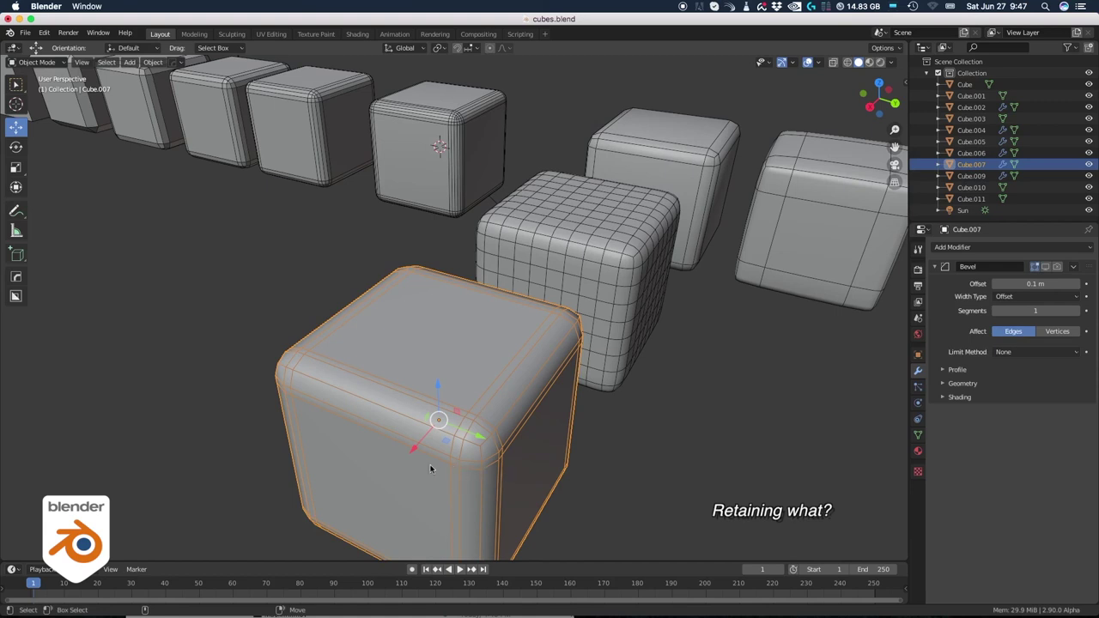
{"action": "left_click", "coordinate": [250, 303]}
{"action": "left_click", "coordinate": [365, 363]}
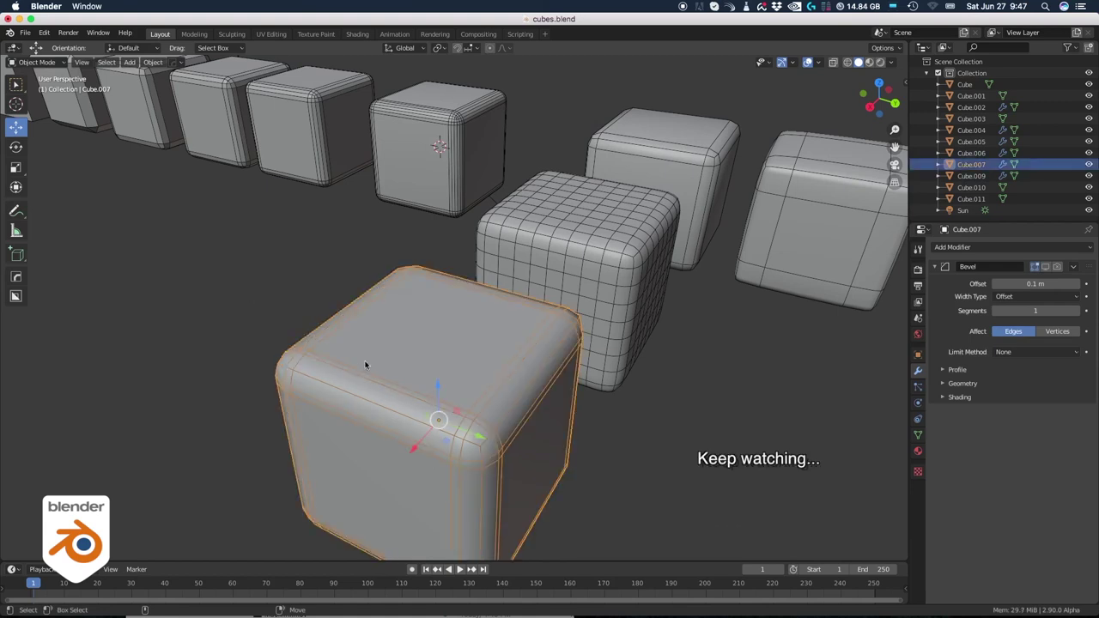
{"action": "key", "text": "ctrl+1"}
{"action": "left_click", "coordinate": [194, 248]}
- Hide the wireframes to view the whole row of shaded cubes, and deselect everything
{"action": "key", "text": "z"}
{"action": "left_click", "coordinate": [201, 175]}
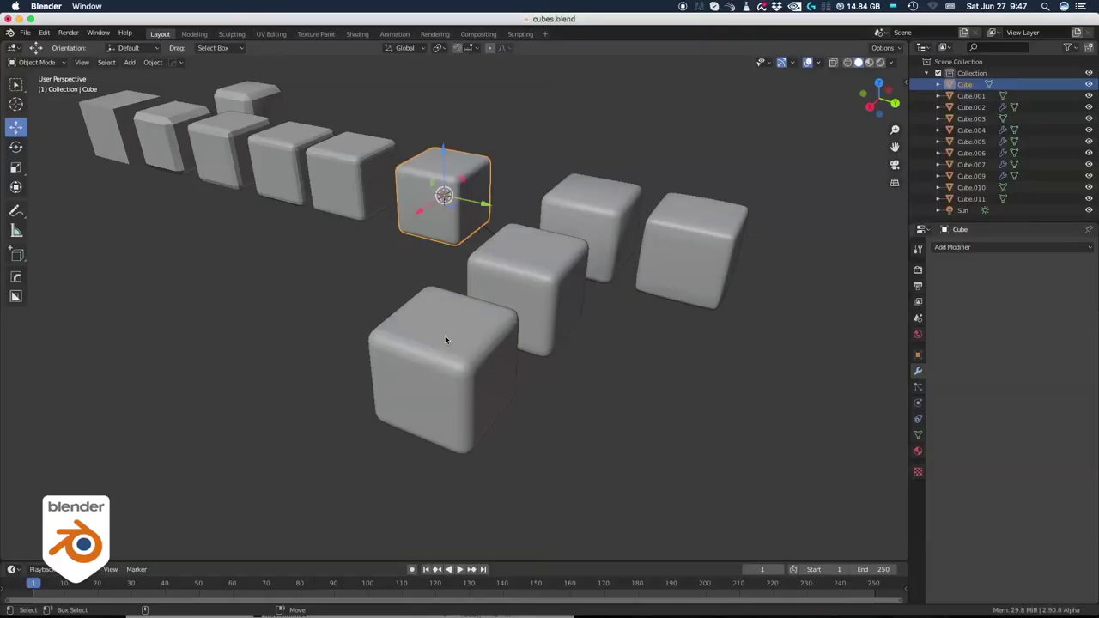
{"action": "key", "text": "ctrl+z"}
{"action": "key", "text": "ctrl+shift+z"}
{"action": "key", "text": "alt+a"}
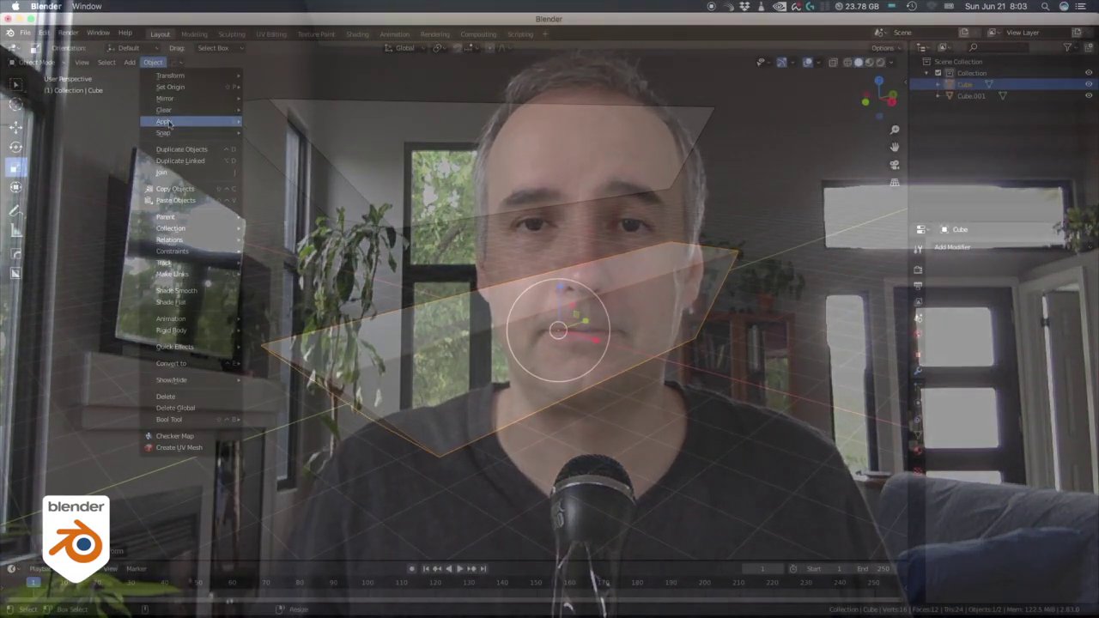
- Add a Bevel modifier with 2 segments to the lower slanted block and apply it to the mesh
{"action": "left_click", "coordinate": [952, 247]}
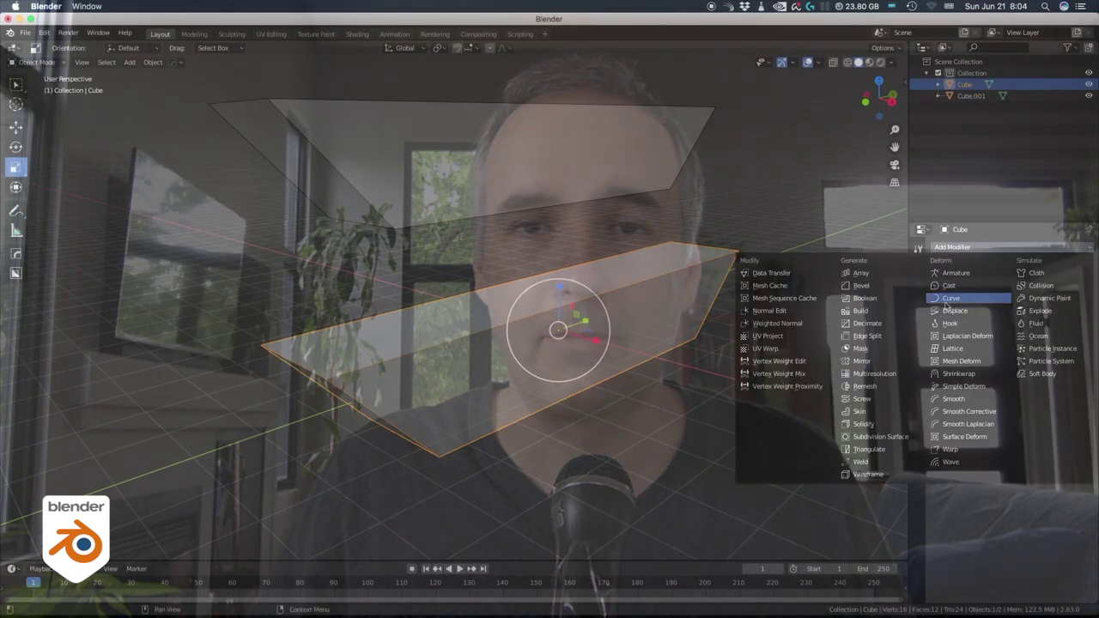
{"action": "left_click", "coordinate": [862, 288]}
{"action": "left_click", "coordinate": [1084, 361]}
{"action": "middle_click_drag", "start_coordinate": [573, 429], "coordinate": [601, 373]}
{"action": "scroll", "coordinate": [601, 374], "scroll_direction": "up", "scroll_amount": 2}
{"action": "left_click", "coordinate": [1085, 263]}
- Add a Multiresolution modifier to the slanted block, turn off Optimal Display, and subdivide it twice
{"action": "left_click", "coordinate": [951, 247]}
{"action": "left_click", "coordinate": [858, 363]}
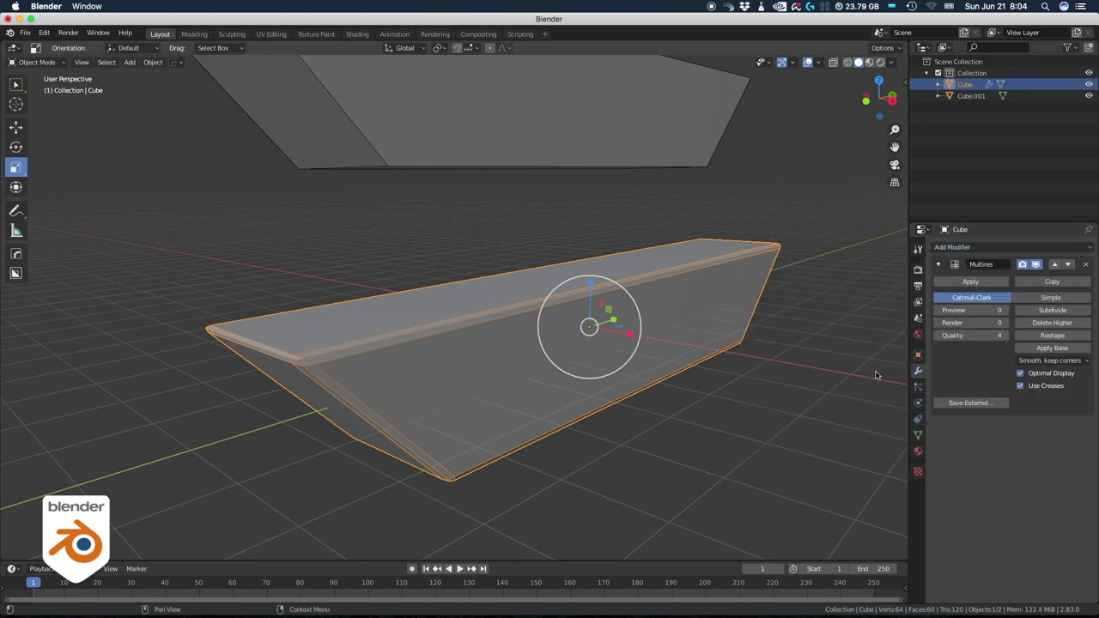
{"action": "left_click", "coordinate": [1020, 372]}
{"action": "left_click", "coordinate": [1051, 310]}
{"action": "left_click", "coordinate": [1052, 310]}
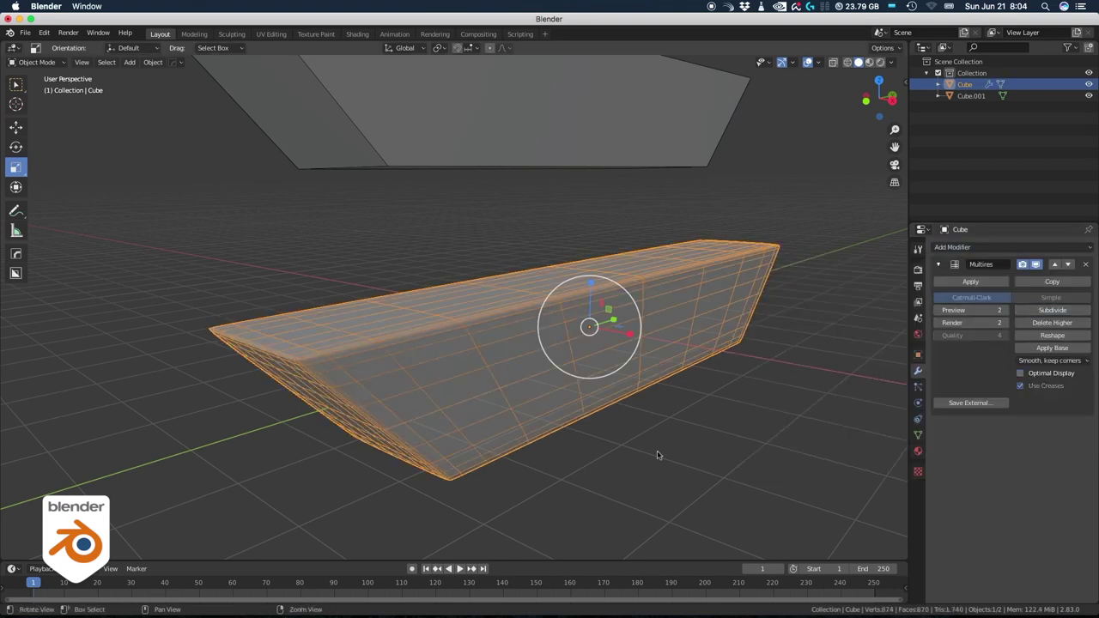
- Insert four evenly spaced loop cuts across the length of the slanted block in Edit Mode
{"action": "left_click_drag", "start_coordinate": [650, 457], "coordinate": [555, 412], "text": "alt"}
{"action": "right_click_drag", "start_coordinate": [554, 412], "coordinate": [529, 311], "text": "alt"}
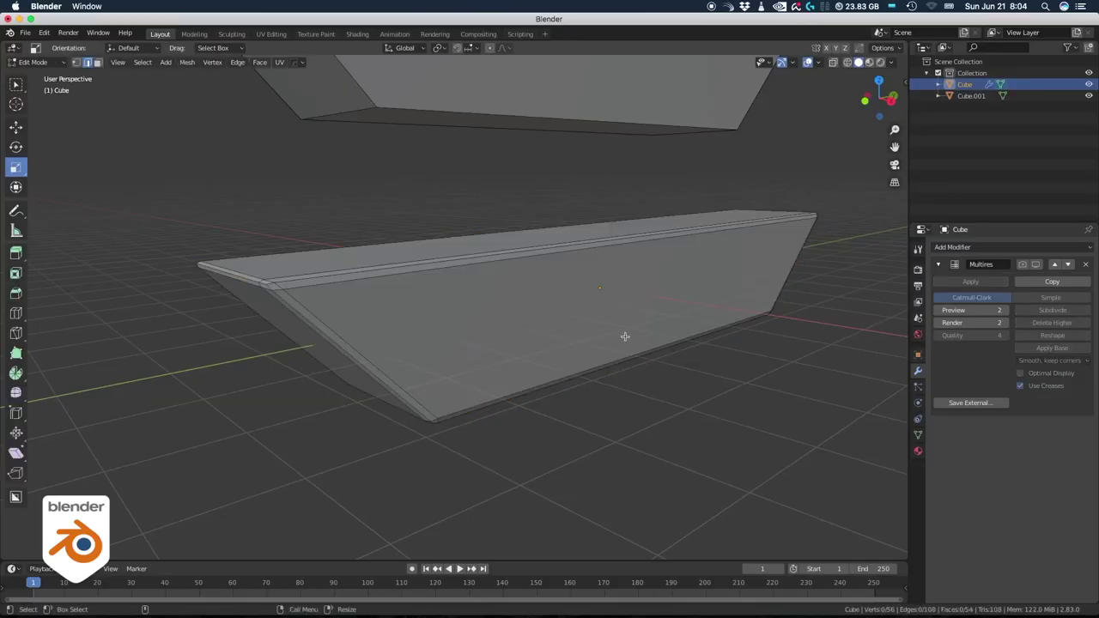
{"action": "key", "text": "ctrl+Tab"}
{"action": "key", "text": "ctrl+r"}
{"action": "scroll", "coordinate": [592, 244], "scroll_direction": "up", "scroll_amount": 3}
{"action": "left_click", "coordinate": [594, 243]}
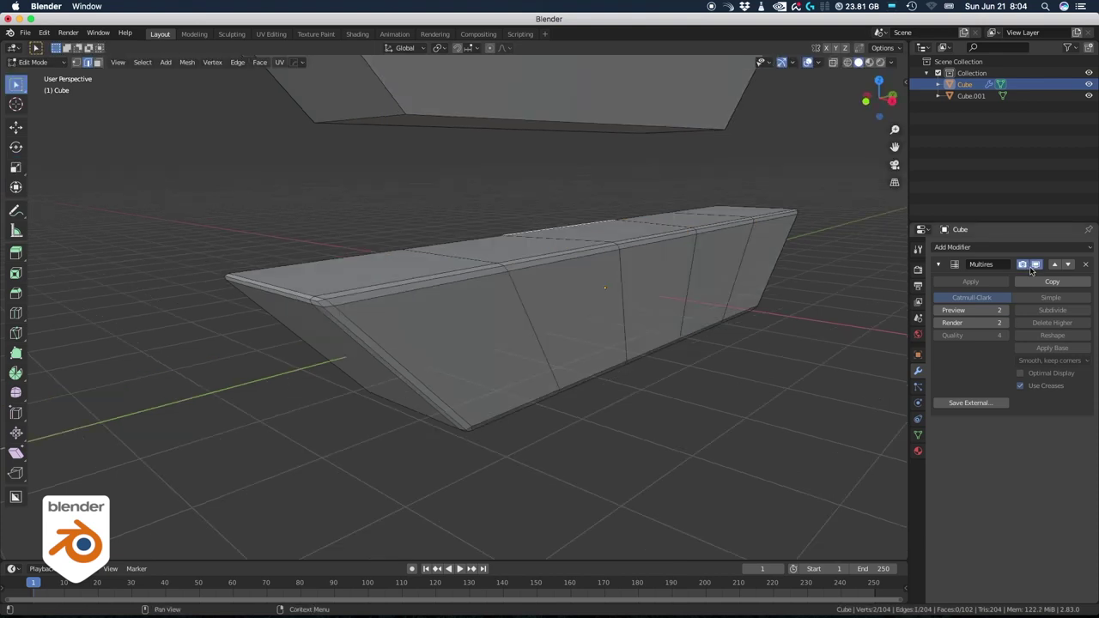
- Return the lower block to Object Mode and subdivide its Multiresolution modifier twice more, to level 4
{"action": "key", "text": "Tab"}
{"action": "left_click", "coordinate": [688, 263]}
{"action": "left_click", "coordinate": [712, 401]}
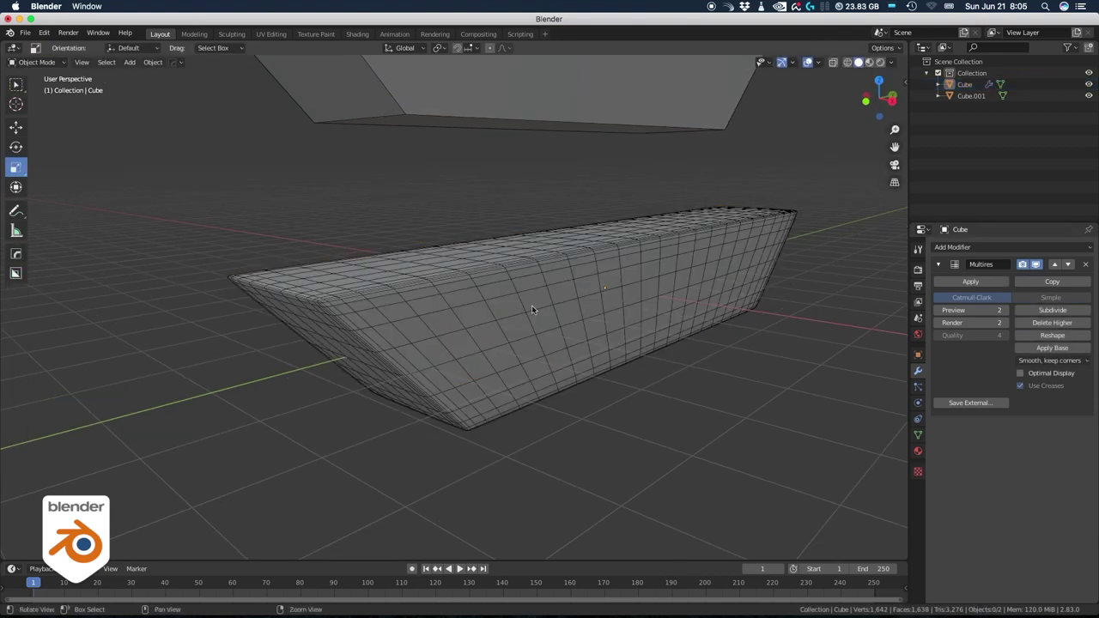
{"action": "left_click", "coordinate": [1052, 310]}
{"action": "left_click", "coordinate": [1052, 310]}
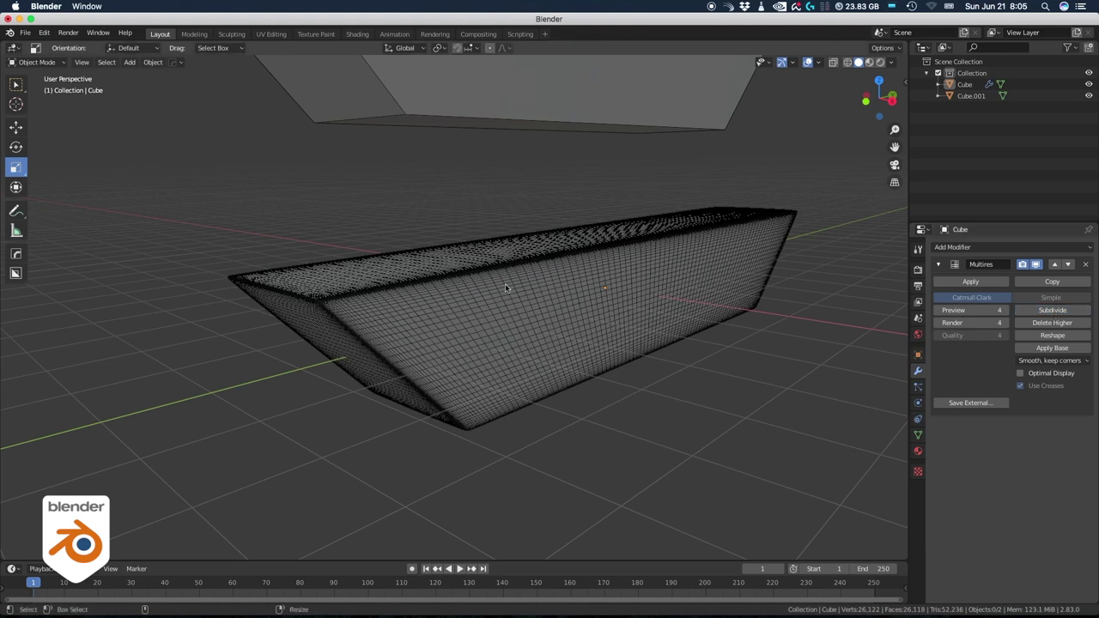
{"action": "middle_click_drag", "start_coordinate": [417, 285], "coordinate": [434, 287]}
- Subdivide the upper block with a Simple Subdivision Surface modifier at 4 levels, Optimal Display off, and apply it
{"action": "scroll", "coordinate": [435, 286], "scroll_direction": "up", "scroll_amount": 3}
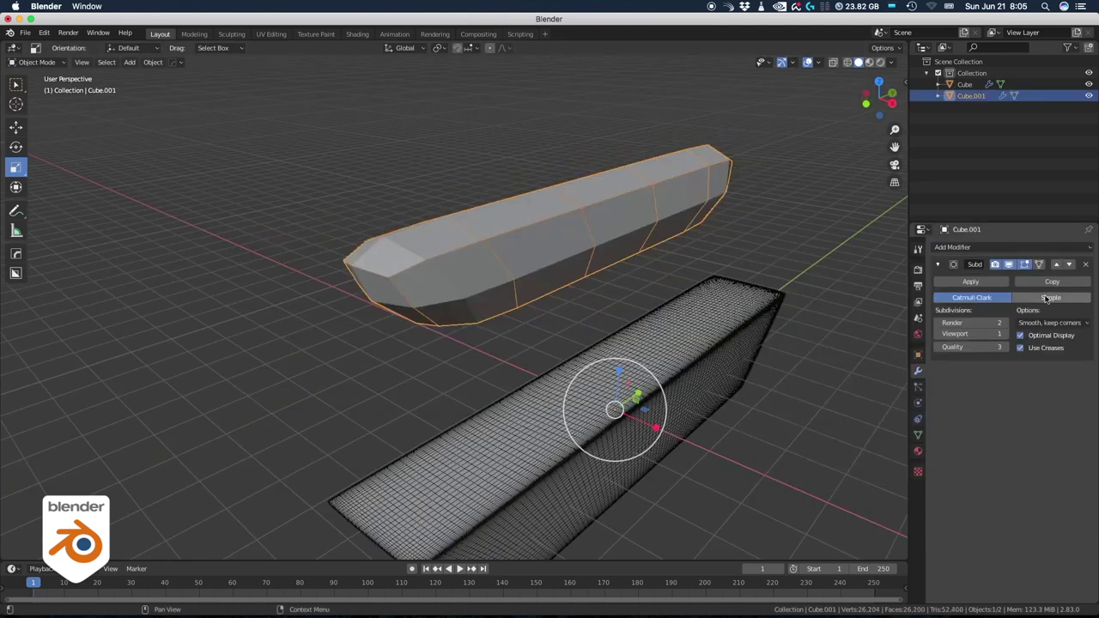
{"action": "left_click", "coordinate": [1051, 297]}
{"action": "left_click", "coordinate": [1006, 335]}
{"action": "left_click", "coordinate": [1006, 335]}
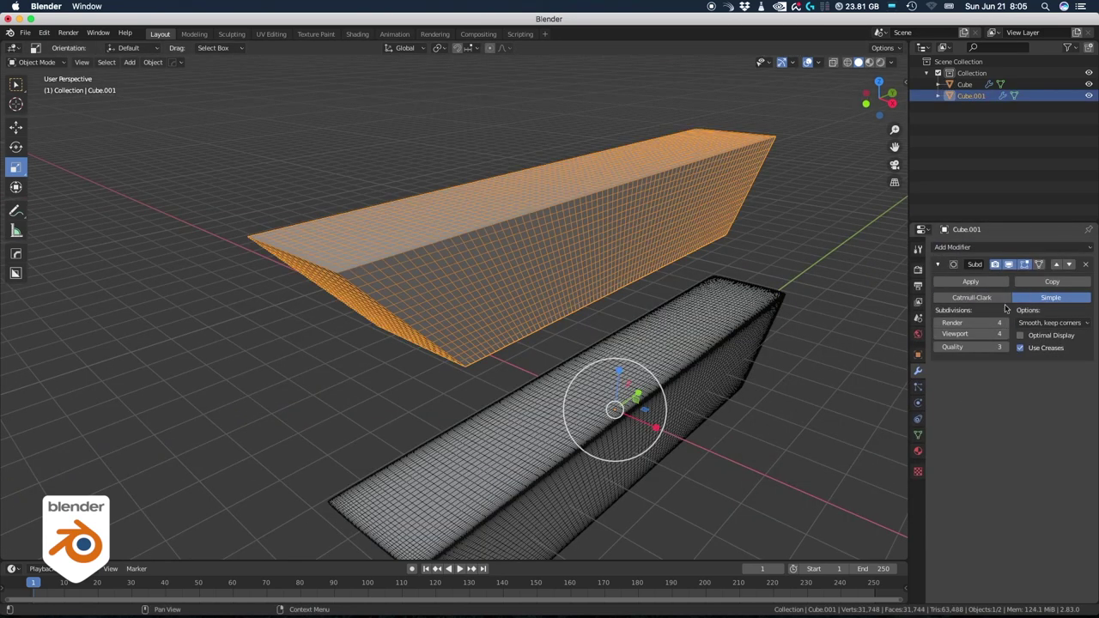
{"action": "key", "text": "ctrl+x"}
- Add a Multiresolution modifier to the upper block, turn off Optimal Display, and subdivide it twice
{"action": "left_click", "coordinate": [972, 248]}
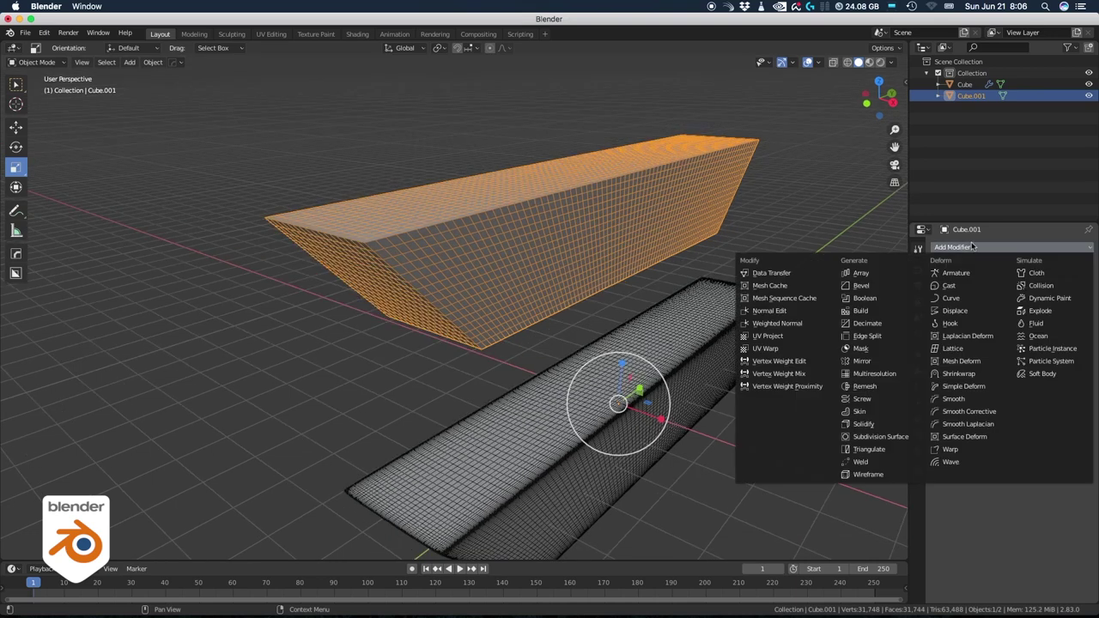
{"action": "left_click", "coordinate": [873, 373]}
{"action": "left_click", "coordinate": [1042, 311]}
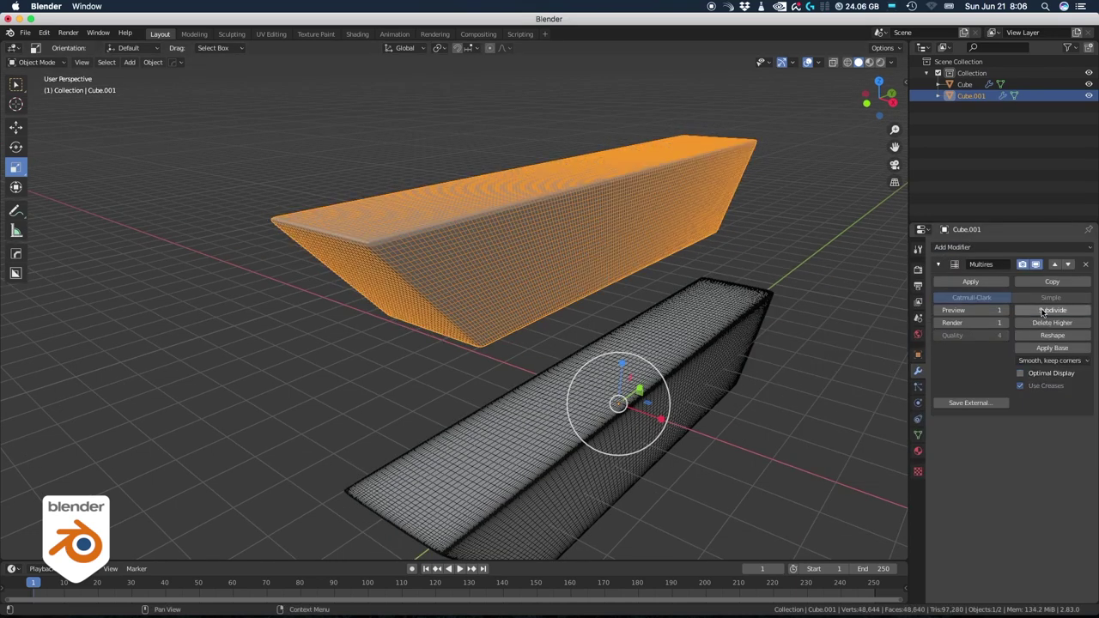
{"action": "left_click", "coordinate": [1043, 311]}
{"action": "left_click", "coordinate": [803, 205]}
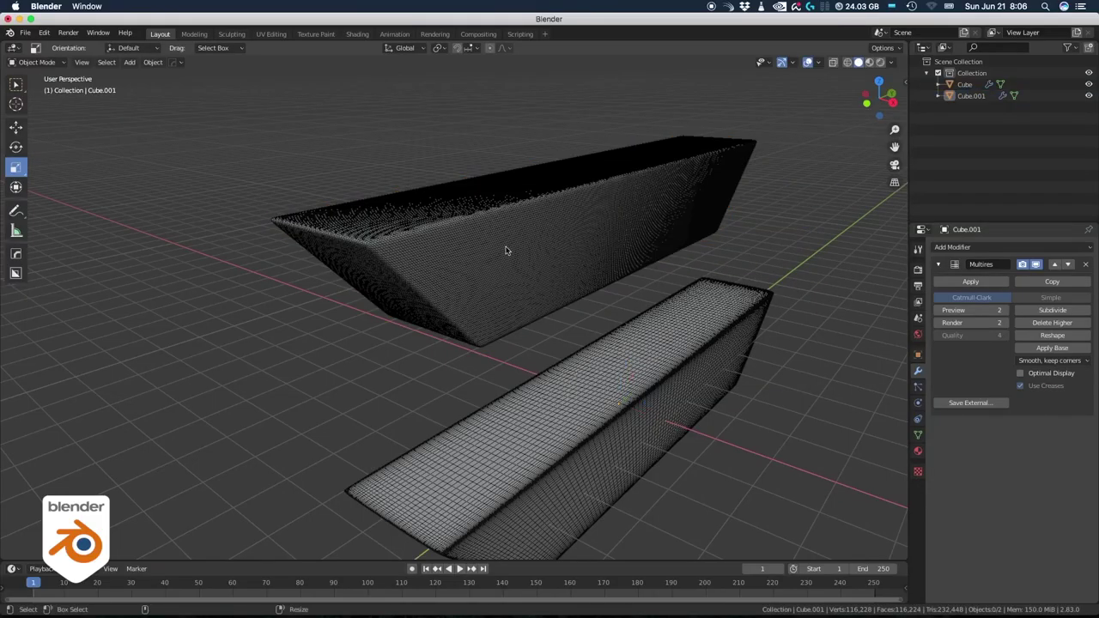
{"action": "scroll", "coordinate": [489, 254], "scroll_direction": "up", "scroll_amount": 5}
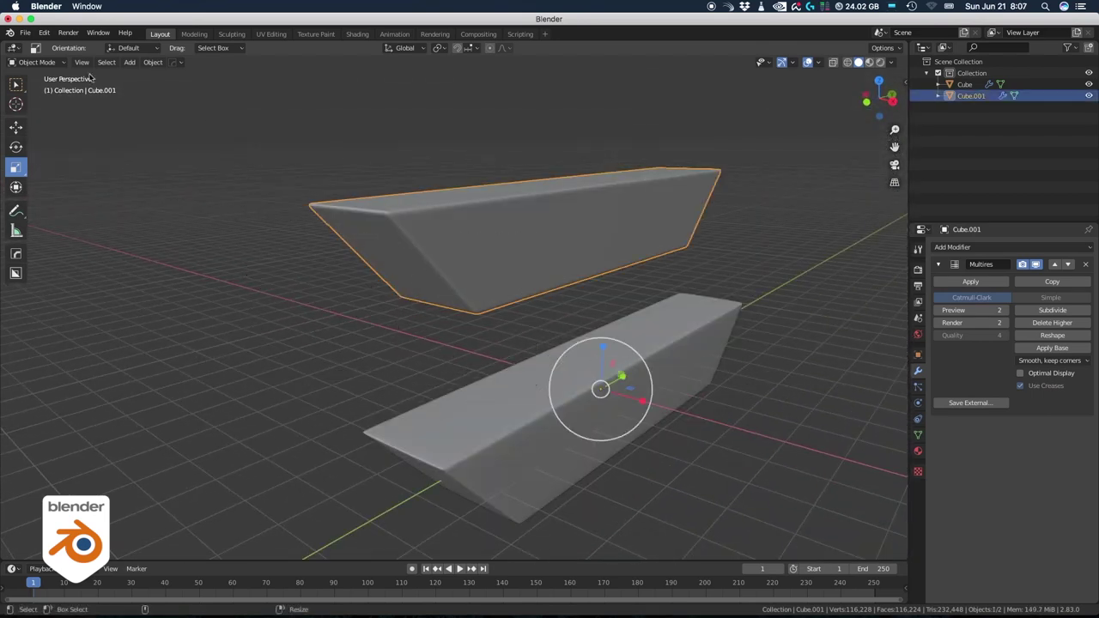
- Smooth the upper block's front corner and long top edge in Sculpt Mode, and return to Object Mode
{"action": "left_click", "coordinate": [36, 62]}
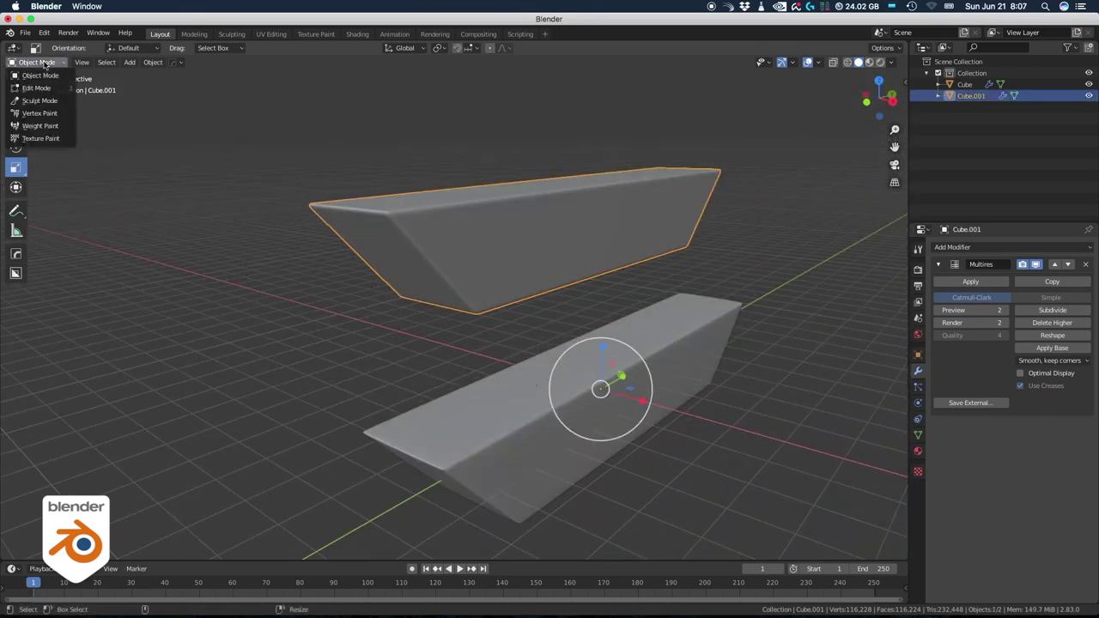
{"action": "left_click", "coordinate": [40, 100]}
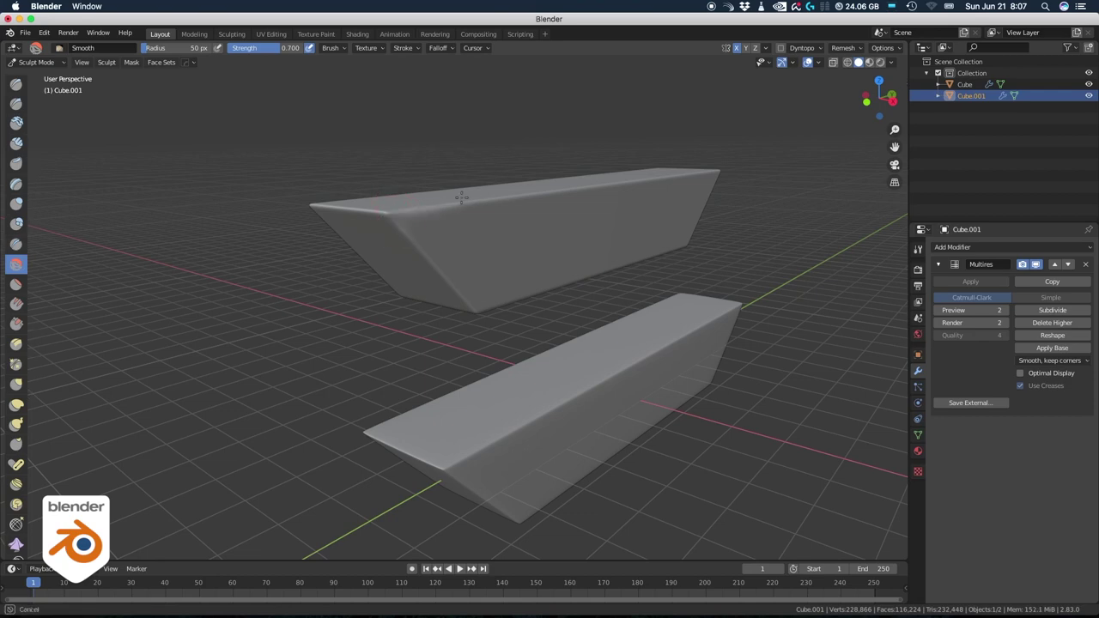
{"action": "mouse_move", "coordinate": [421, 208]}
{"action": "left_mouse_down"}
{"action": "mouse_move", "coordinate": [498, 204]}
{"action": "mouse_move", "coordinate": [406, 225]}
{"action": "mouse_move", "coordinate": [452, 276]}
{"action": "left_mouse_up"}
{"action": "left_click_drag", "start_coordinate": [558, 197], "coordinate": [611, 189]}
{"action": "key", "text": "ctrl+Tab"}
{"action": "left_click", "coordinate": [507, 287]}
- Select the lower block, switch it to Sculpt Mode, and brush along its long front edge
{"action": "left_click", "coordinate": [570, 353]}
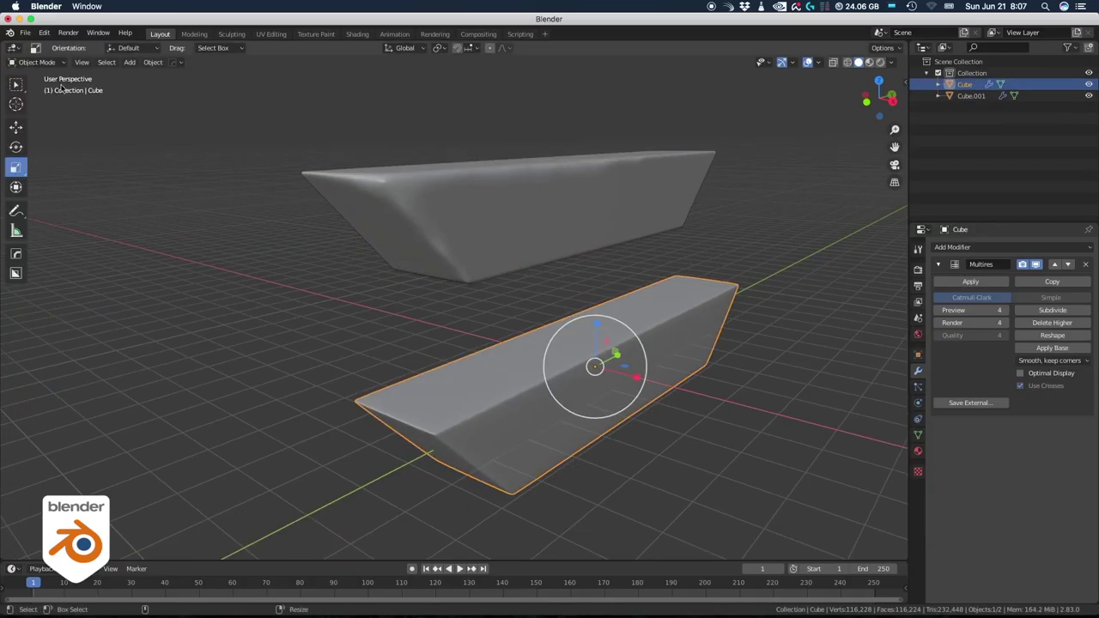
{"action": "left_click", "coordinate": [34, 62]}
{"action": "left_click", "coordinate": [40, 100]}
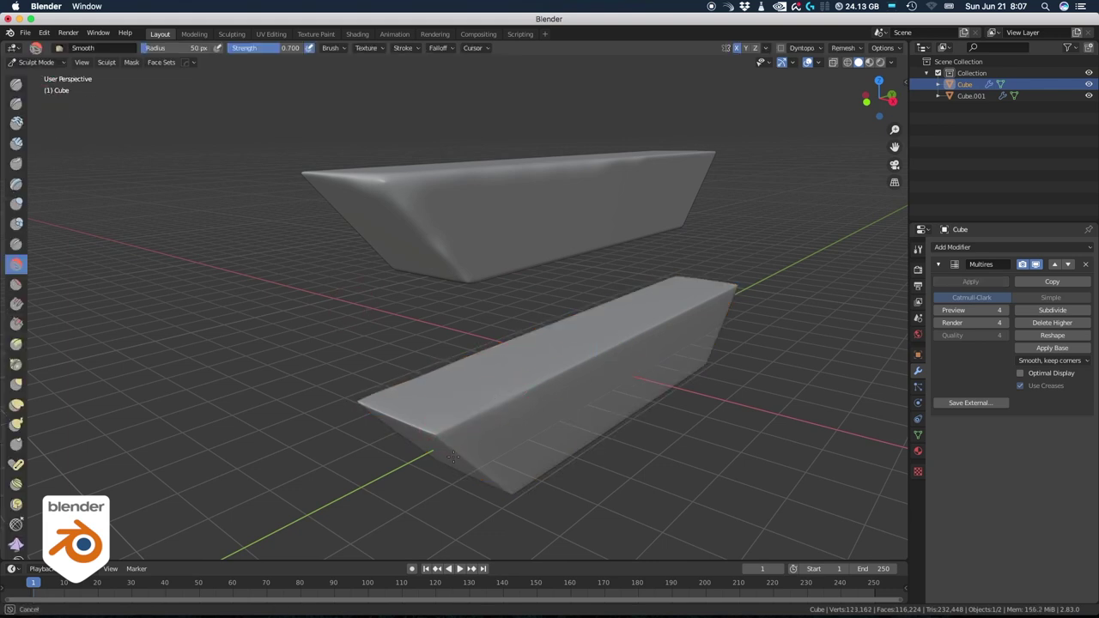
{"action": "scroll", "coordinate": [437, 441], "scroll_direction": "up", "scroll_amount": 3}
{"action": "key", "text": "x"}
{"action": "left_click_drag", "start_coordinate": [528, 378], "coordinate": [743, 298]}
- In basics.blend, enable the Subdivision Surface display on the edge-looped block Grid.005 and deselect it
{"action": "middle_click_drag", "start_coordinate": [557, 149], "coordinate": [554, 179]}
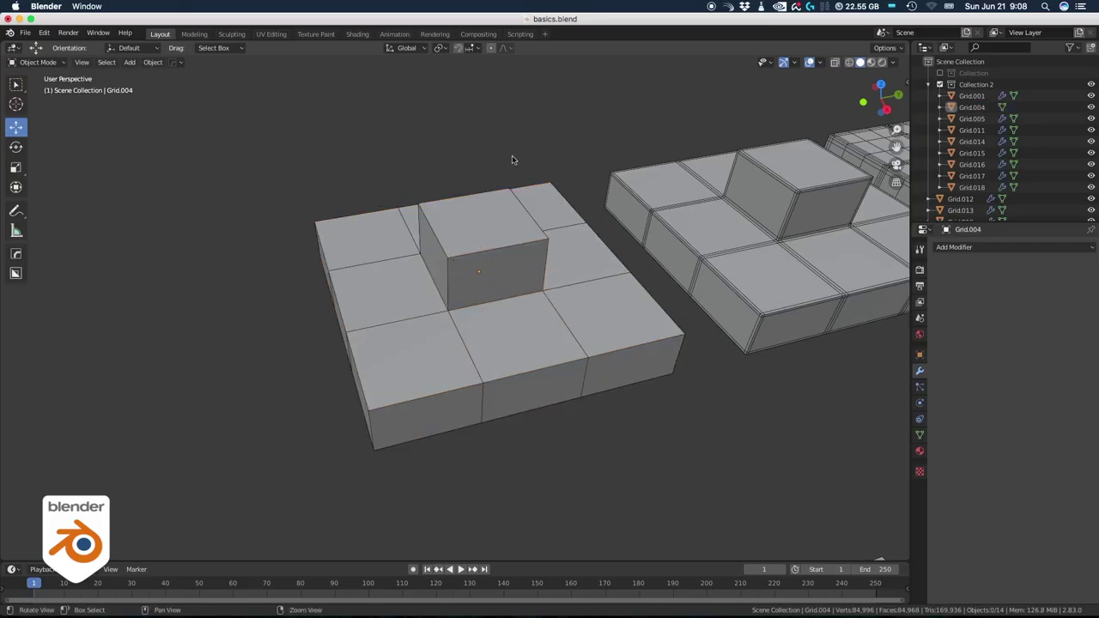
{"action": "middle_click_drag", "start_coordinate": [513, 159], "coordinate": [398, 178], "text": "shift"}
{"action": "right_click_drag", "start_coordinate": [399, 177], "coordinate": [441, 192], "text": "alt"}
{"action": "middle_click_drag", "start_coordinate": [440, 192], "coordinate": [416, 199], "text": "alt"}
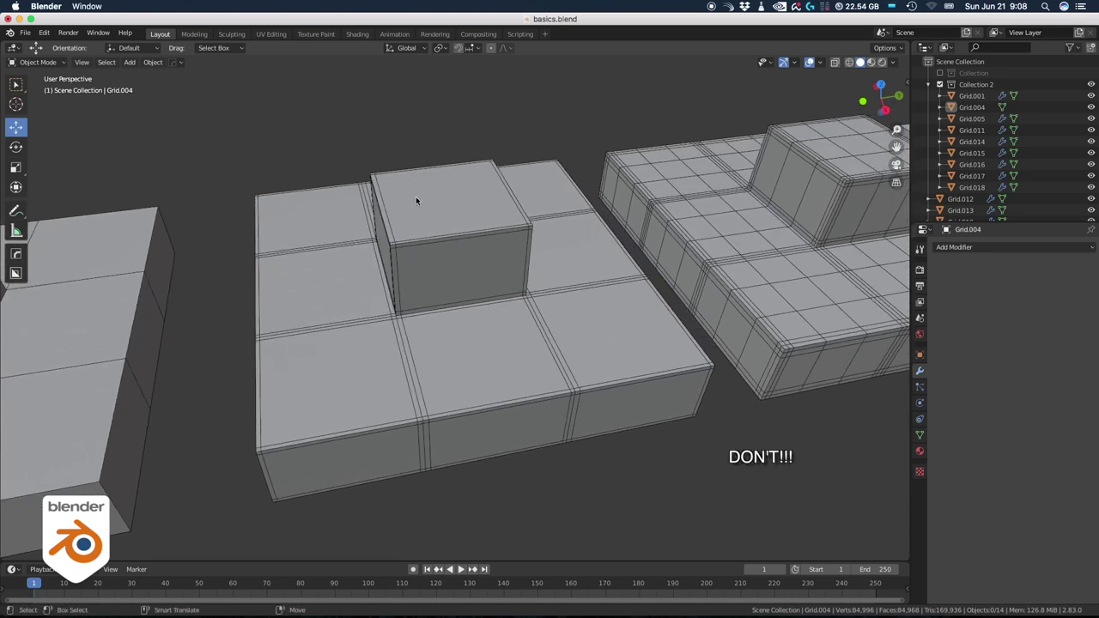
{"action": "left_click_drag", "start_coordinate": [415, 200], "coordinate": [424, 200], "text": "alt"}
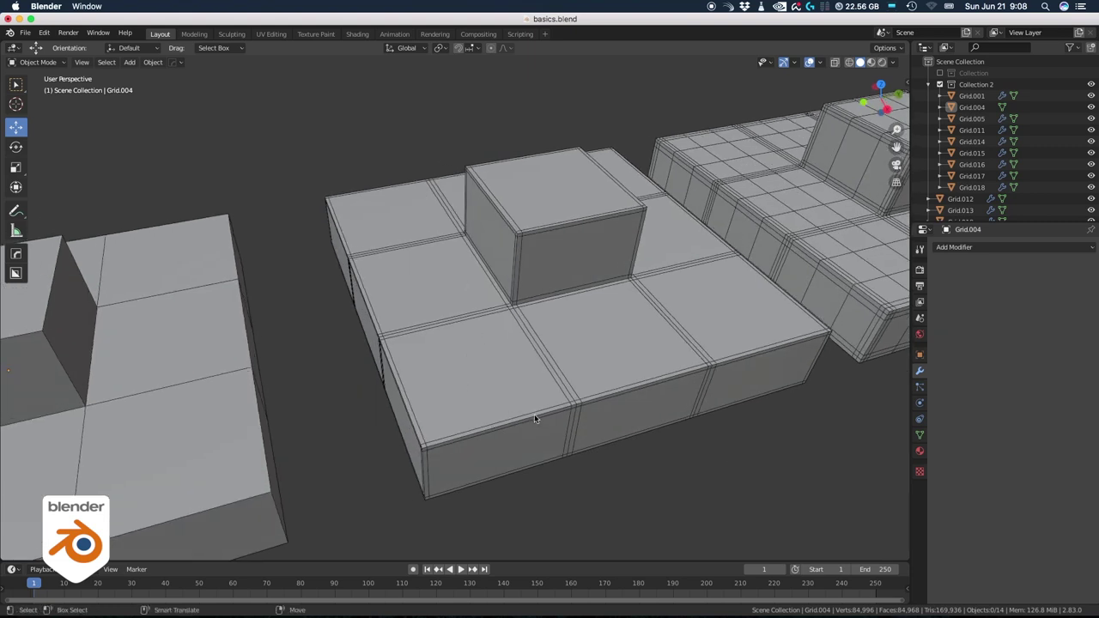
{"action": "left_click_drag", "start_coordinate": [537, 248], "coordinate": [531, 254], "text": "alt"}
{"action": "left_click", "coordinate": [532, 254]}
{"action": "left_click", "coordinate": [1011, 265]}
{"action": "left_click", "coordinate": [408, 118]}
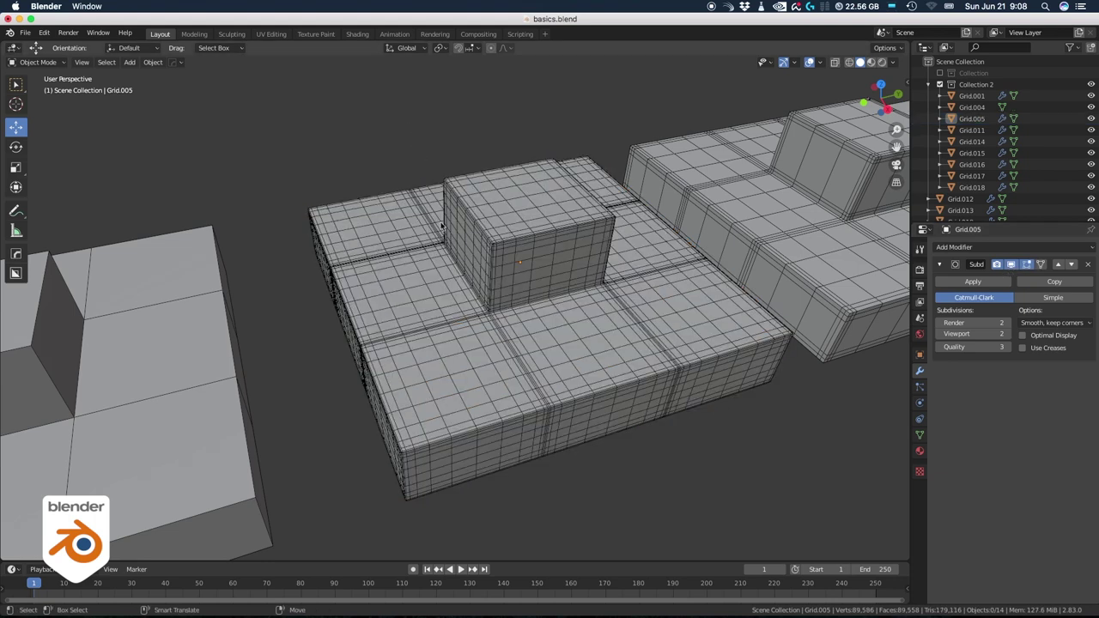
- Hide the wireframes and show the stepped blocks with their checker texture in Material Preview shading
{"action": "key", "text": "z"}
{"action": "left_click", "coordinate": [440, 175]}
{"action": "left_click_drag", "start_coordinate": [455, 386], "coordinate": [432, 373], "text": "alt+shift"}
{"action": "middle_click_drag", "start_coordinate": [432, 374], "coordinate": [425, 376], "text": "shift"}
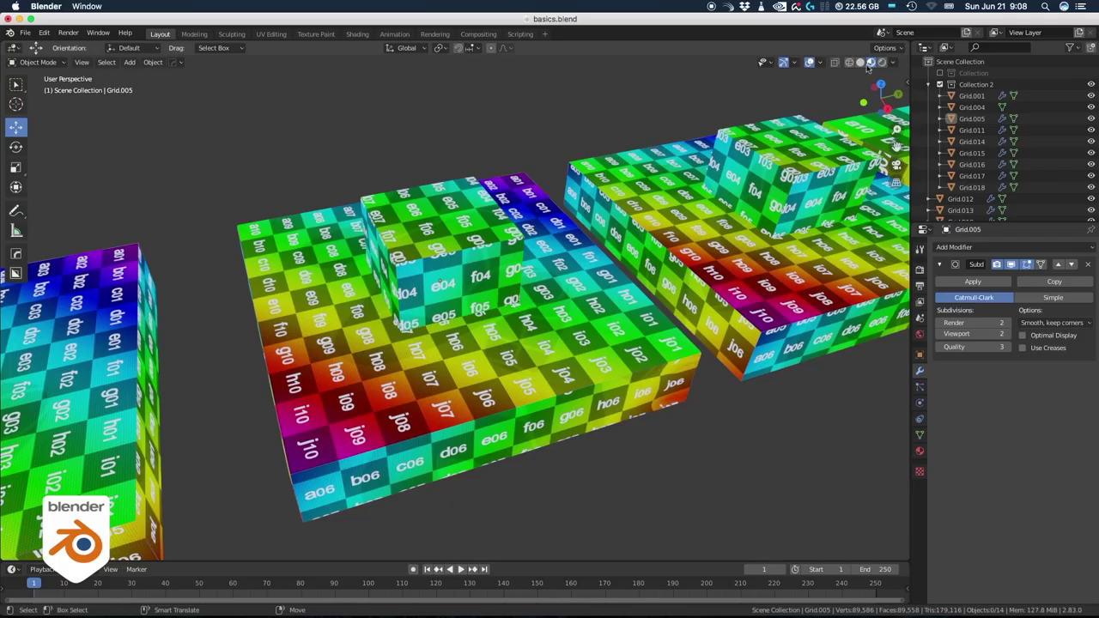
{"action": "left_click", "coordinate": [870, 62]}
- Toggle the subdivision display of Grid.005 off and on to compare the checker texture at its corners
{"action": "middle_click_drag", "start_coordinate": [503, 367], "coordinate": [469, 336]}
{"action": "scroll", "coordinate": [470, 336], "scroll_direction": "up", "scroll_amount": 2}
{"action": "left_click", "coordinate": [469, 337]}
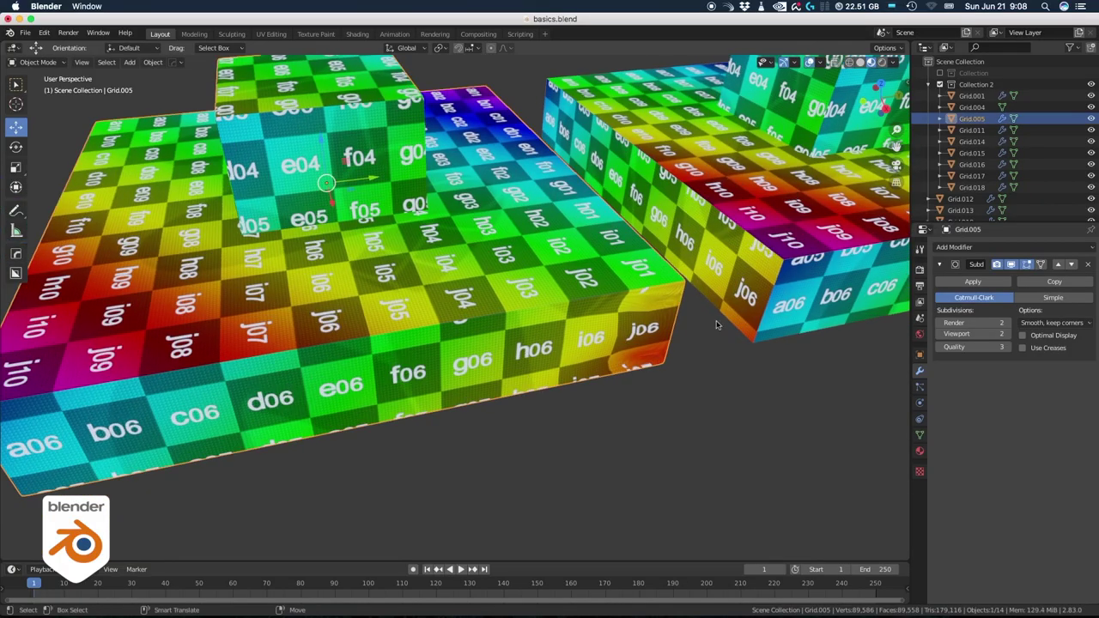
{"action": "left_click", "coordinate": [1009, 266]}
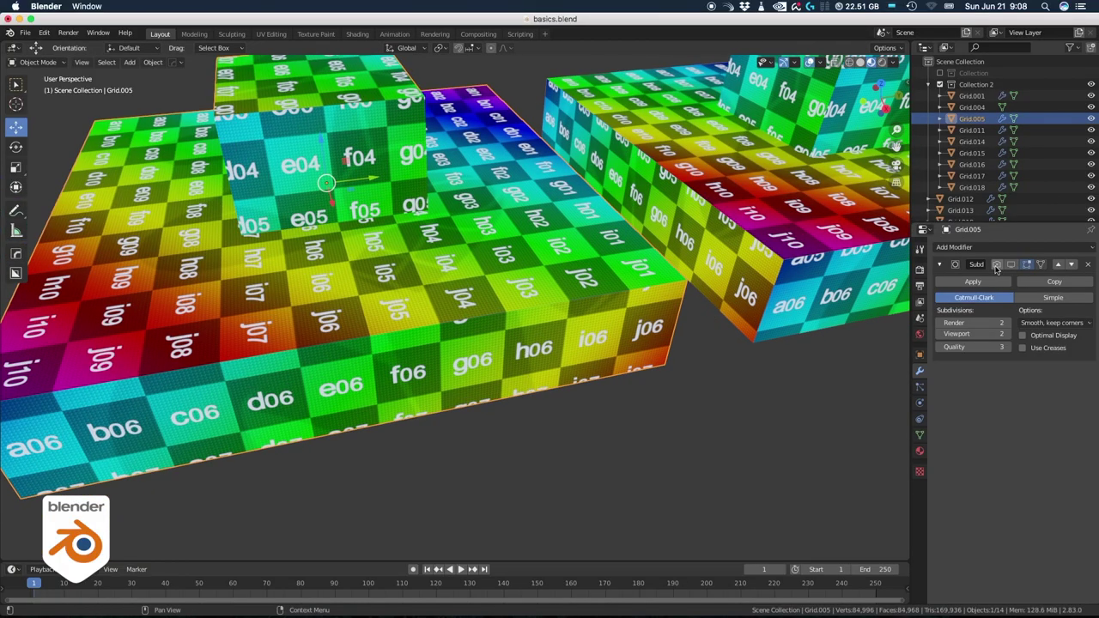
{"action": "left_click", "coordinate": [1007, 268]}
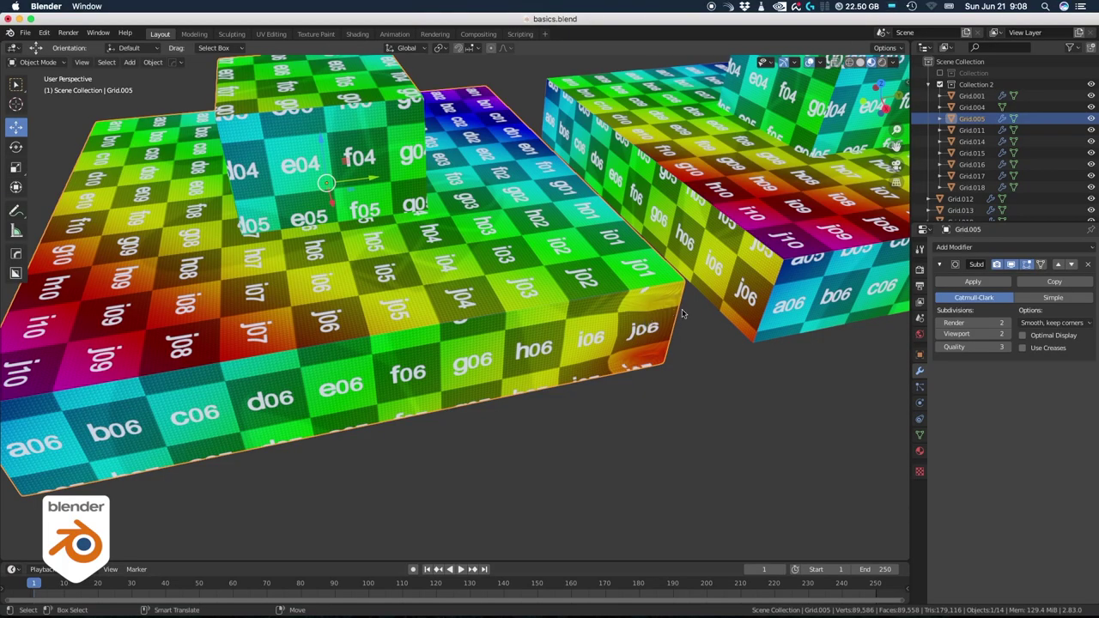
- Show the wireframes over the textured blocks, centring on the block next to Grid.005
{"action": "middle_click_drag", "start_coordinate": [698, 310], "coordinate": [597, 342]}
{"action": "key", "text": "q"}
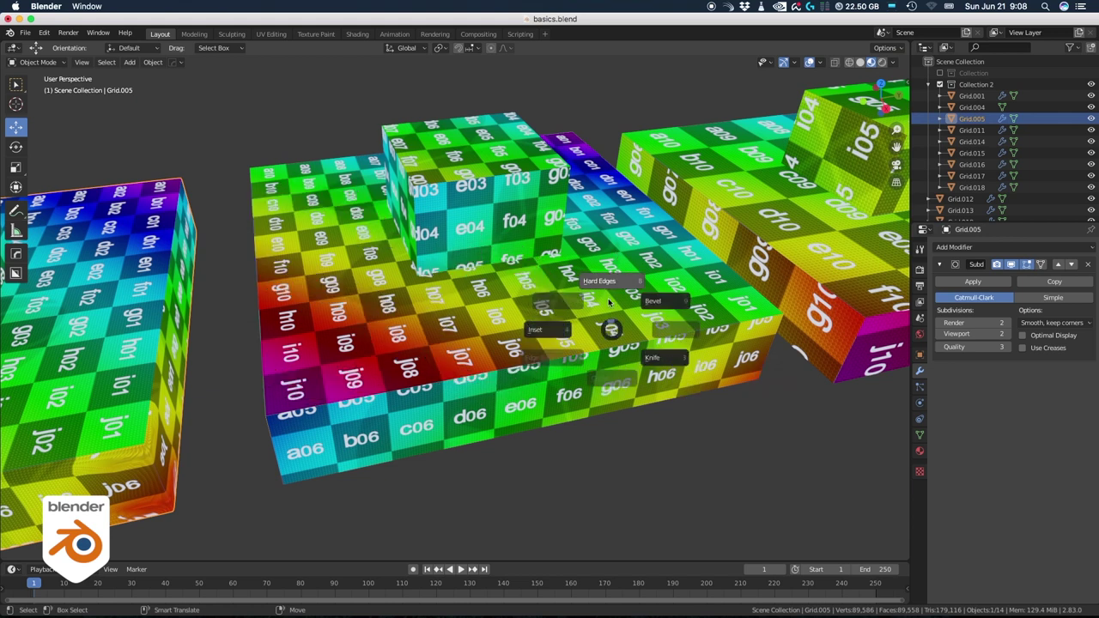
{"action": "key", "text": "Escape"}
{"action": "key", "text": "z"}
{"action": "left_click", "coordinate": [611, 292]}
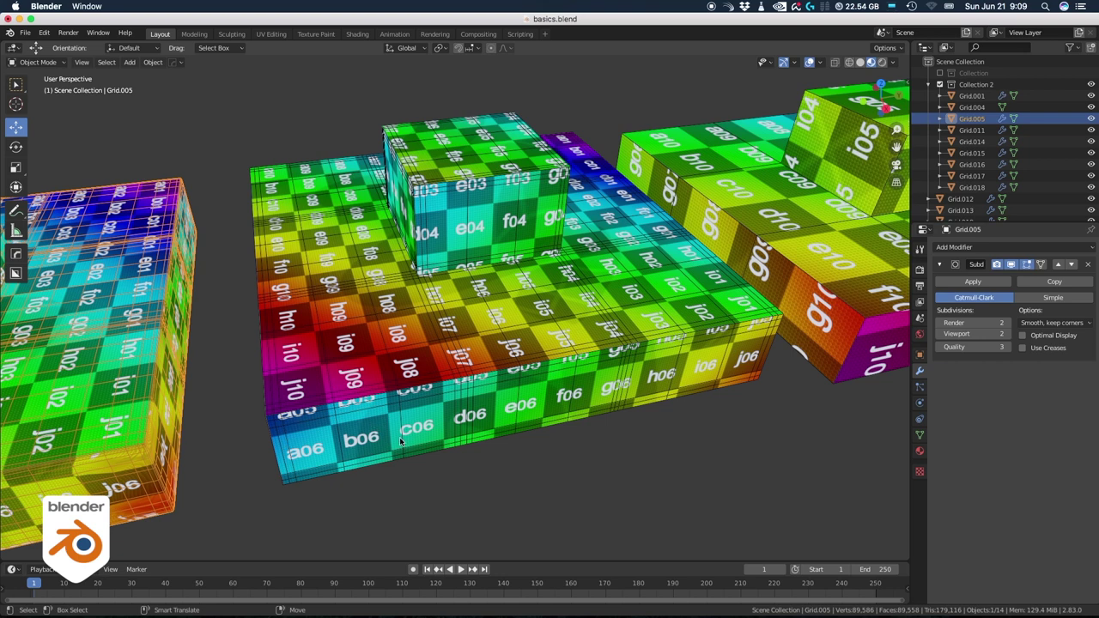
- Toggle the subdivision display of Grid.001 on and off to compare its checker texture, and deselect it
{"action": "middle_click_drag", "start_coordinate": [584, 327], "coordinate": [632, 348]}
{"action": "left_click", "coordinate": [632, 347]}
{"action": "left_click_drag", "start_coordinate": [996, 265], "coordinate": [1011, 265]}
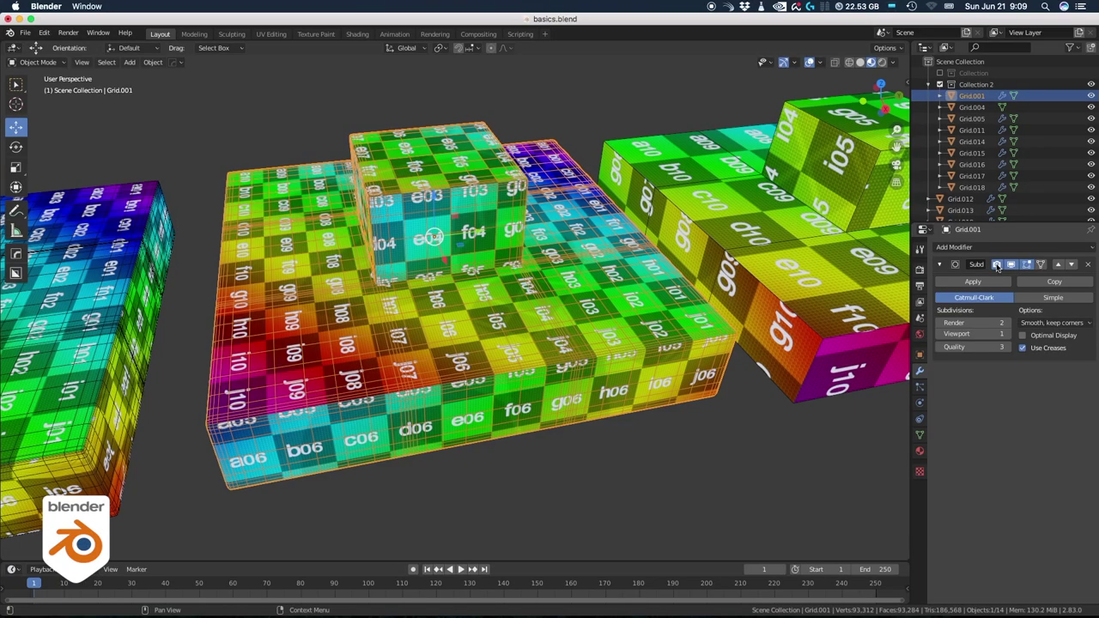
{"action": "left_click", "coordinate": [998, 264]}
{"action": "middle_click_drag", "start_coordinate": [573, 432], "coordinate": [526, 414], "text": "shift"}
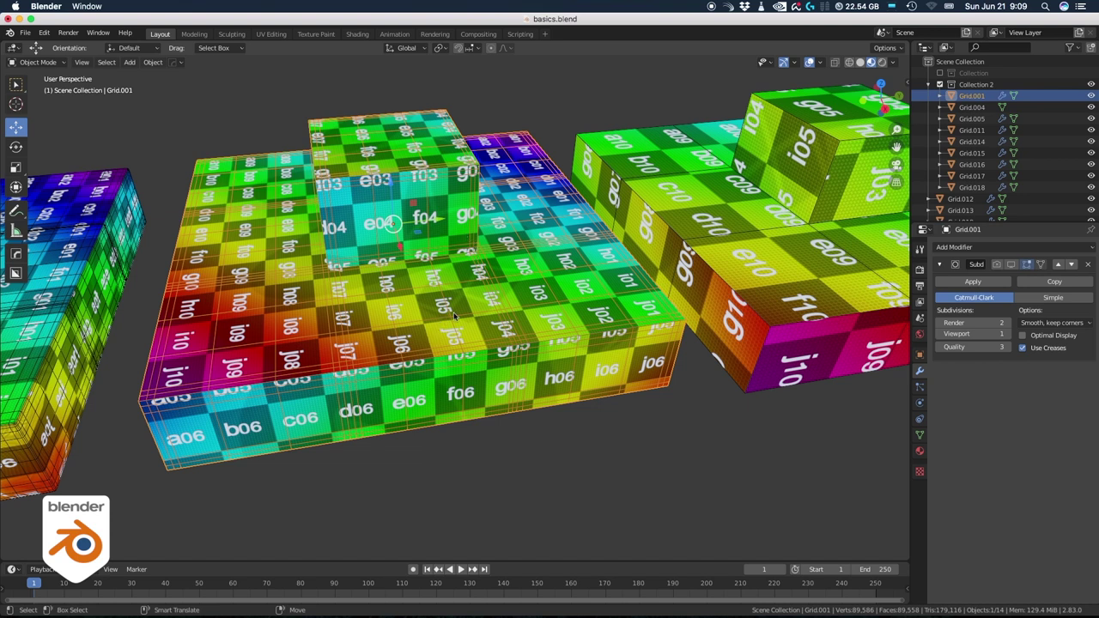
{"action": "left_click", "coordinate": [682, 404]}
- Enable the Bevel modifier's display on Grid.014 and switch the viewport to Solid shading
{"action": "middle_click_drag", "start_coordinate": [682, 405], "coordinate": [571, 416], "text": "shift"}
{"action": "scroll", "coordinate": [571, 416], "scroll_direction": "down", "scroll_amount": 2}
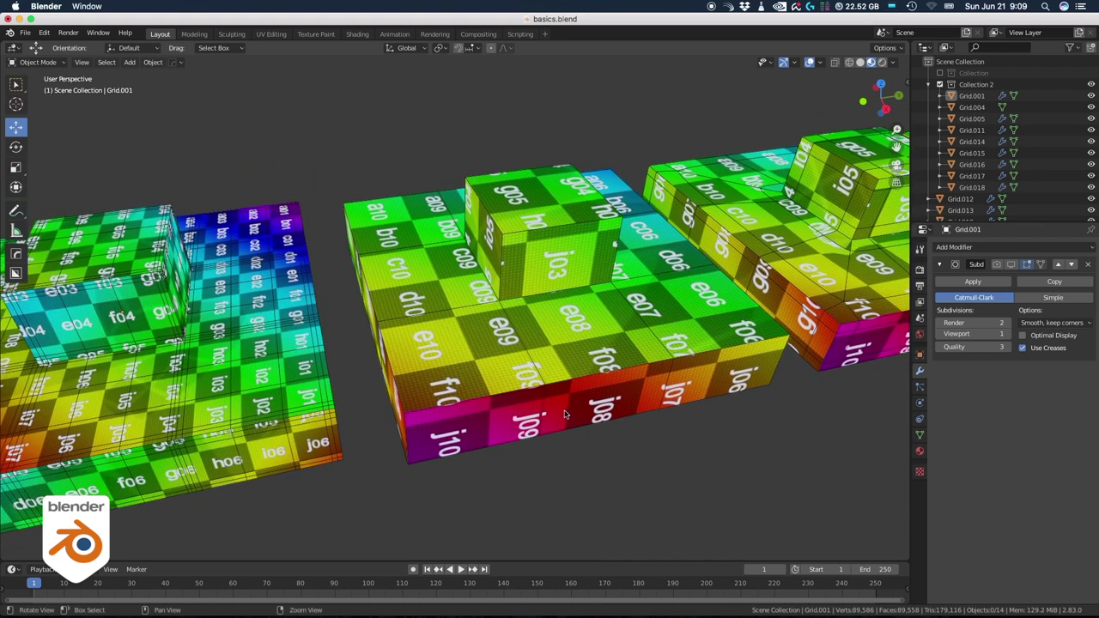
{"action": "left_click", "coordinate": [508, 345]}
{"action": "left_click", "coordinate": [1023, 264]}
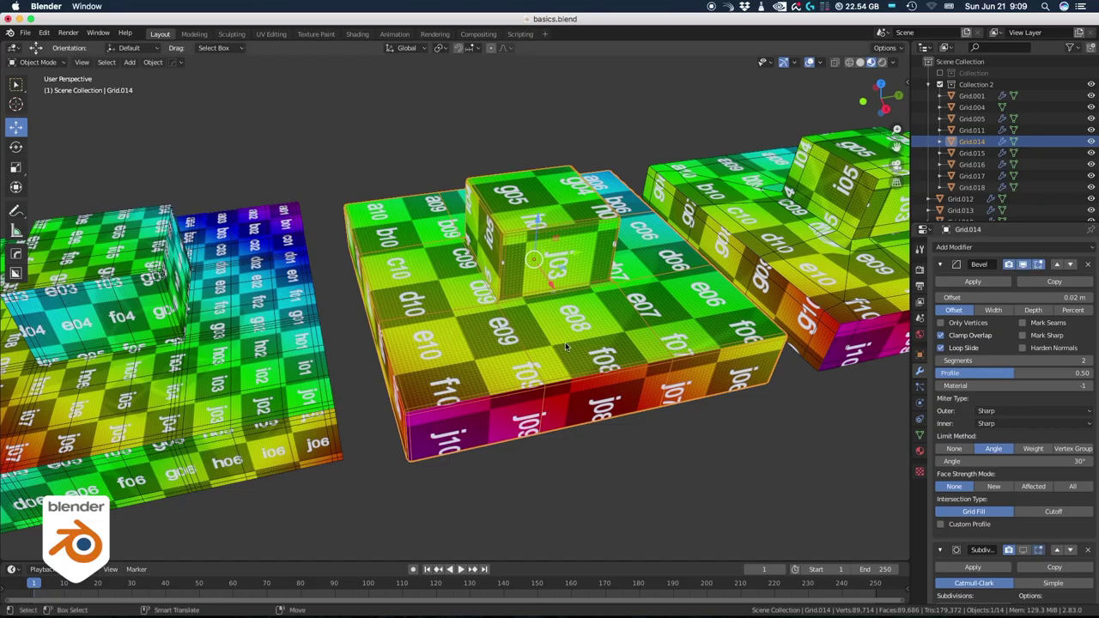
{"action": "key", "text": "z"}
{"action": "scroll", "coordinate": [481, 315], "scroll_direction": "up", "scroll_amount": 3}
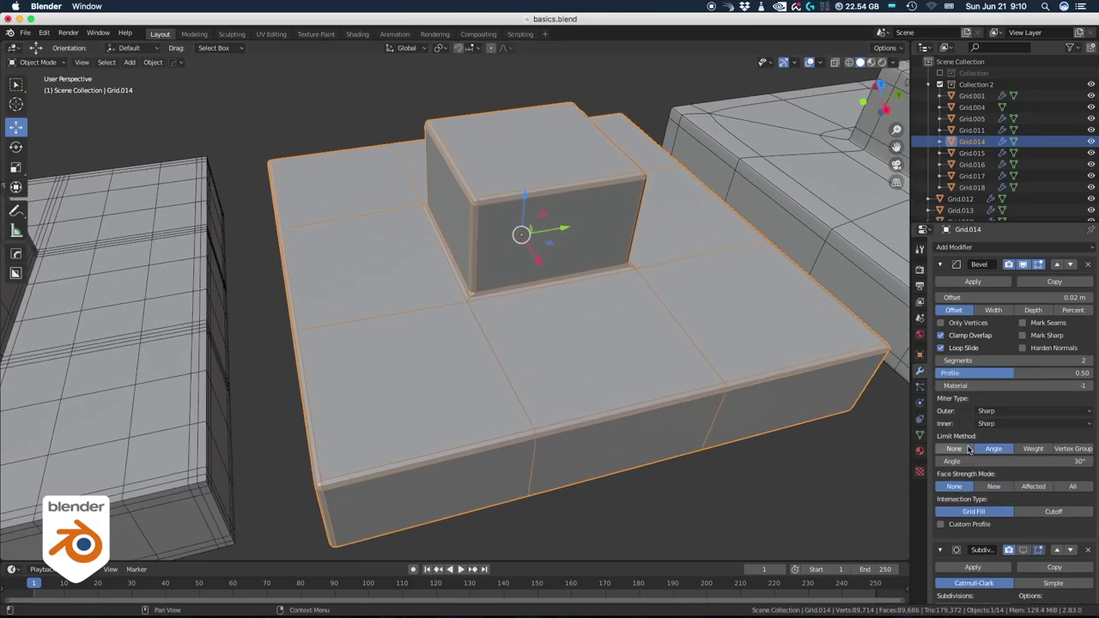
- Hide the subdivision on Grid.014 and set its Bevel modifier's outer miter type to Arc
{"action": "left_click", "coordinate": [953, 449]}
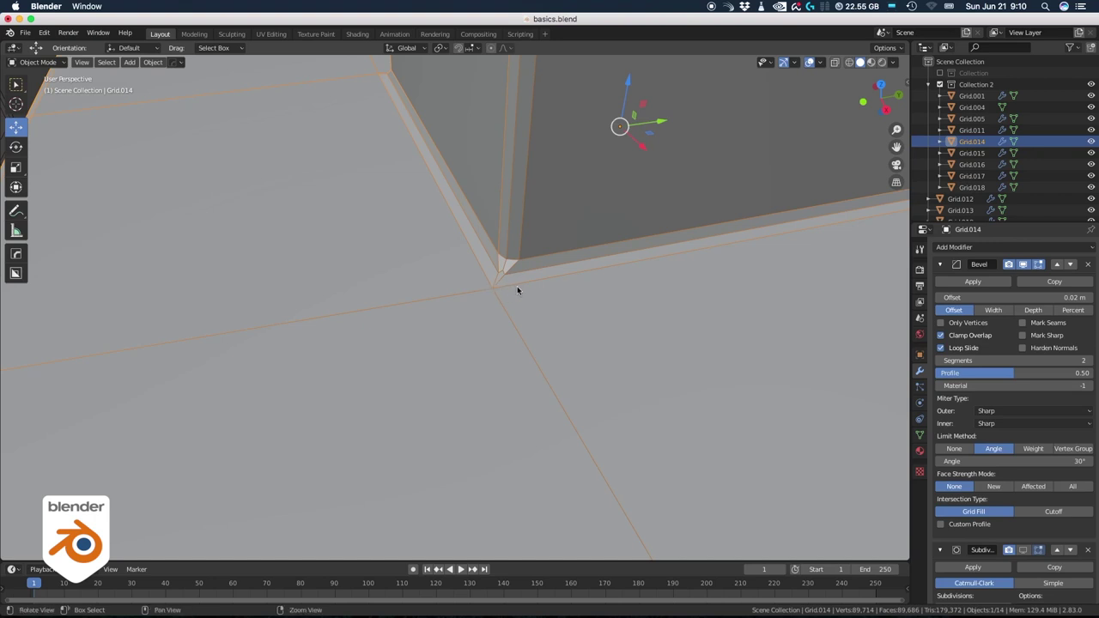
{"action": "right_click_drag", "start_coordinate": [517, 287], "coordinate": [504, 289], "text": "alt"}
{"action": "left_click", "coordinate": [1022, 550]}
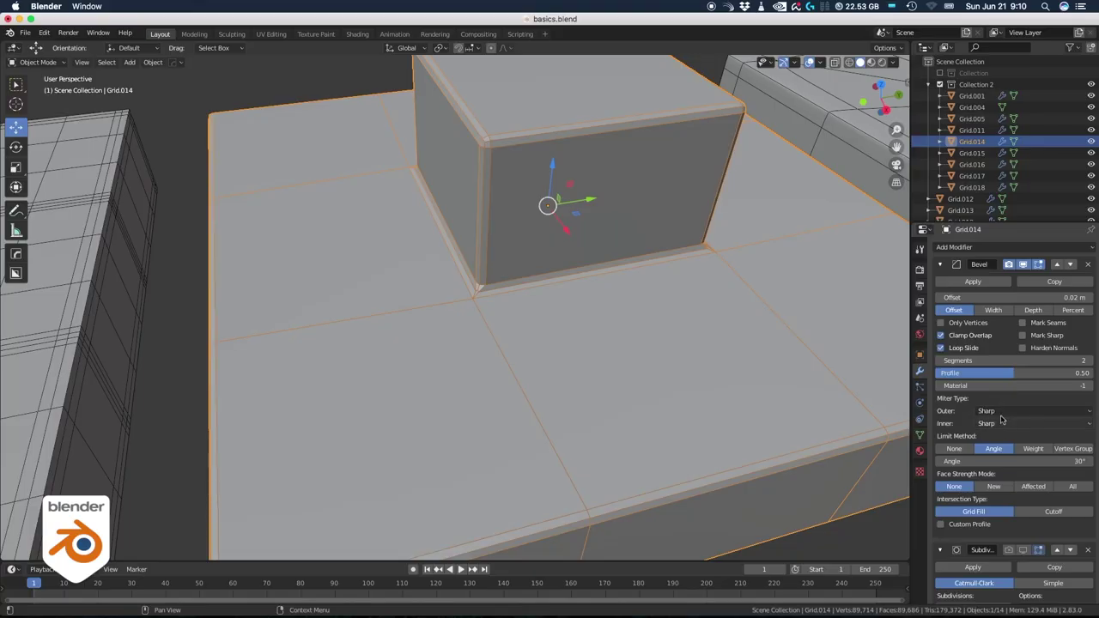
{"action": "left_click", "coordinate": [999, 412]}
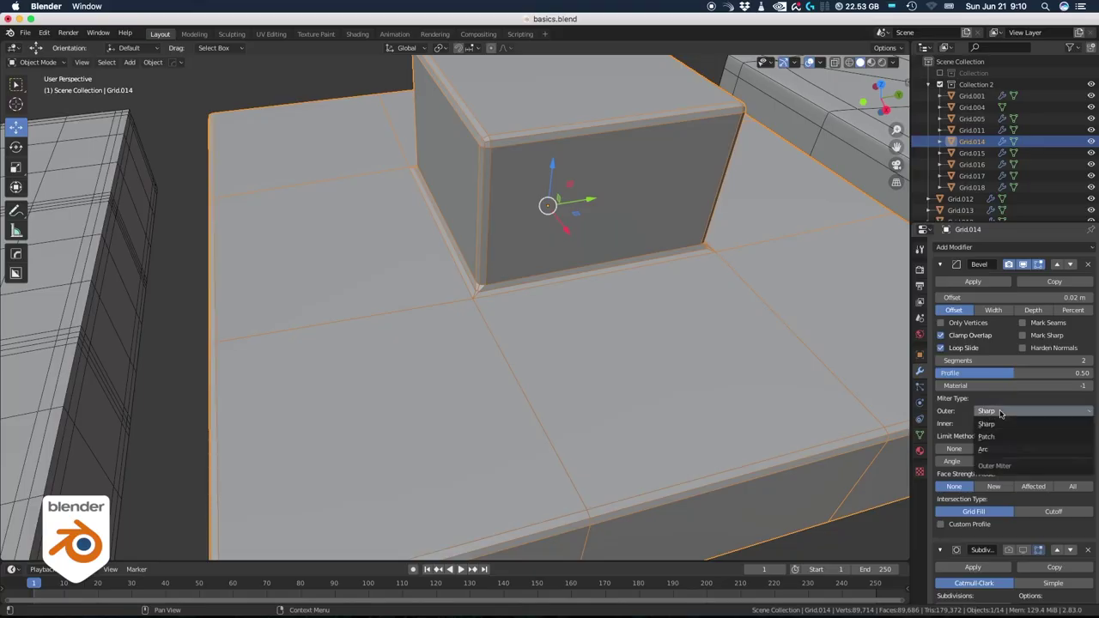
{"action": "left_click", "coordinate": [984, 449]}
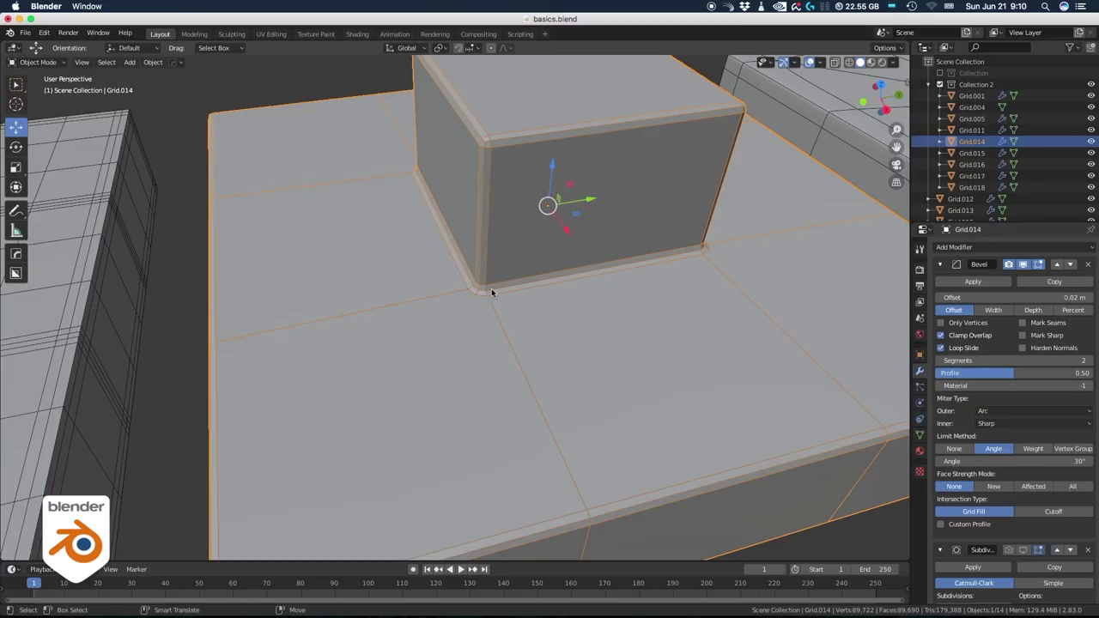
- Preview the subdivision on Grid.014, turn it off again, and apply the Bevel modifier
{"action": "left_click", "coordinate": [1020, 551]}
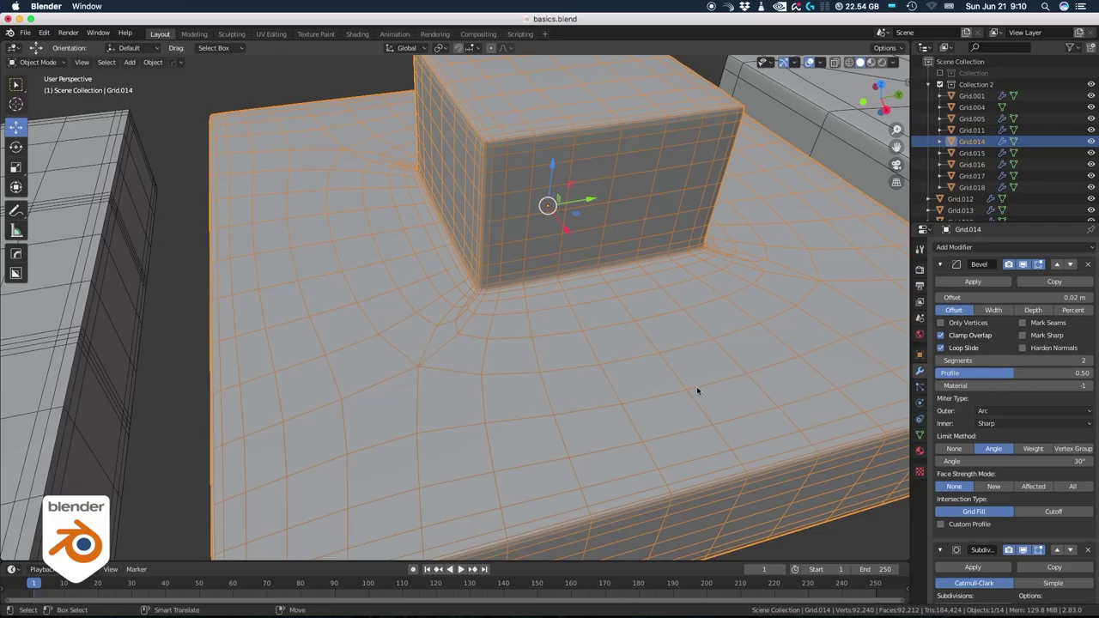
{"action": "left_click", "coordinate": [1022, 550]}
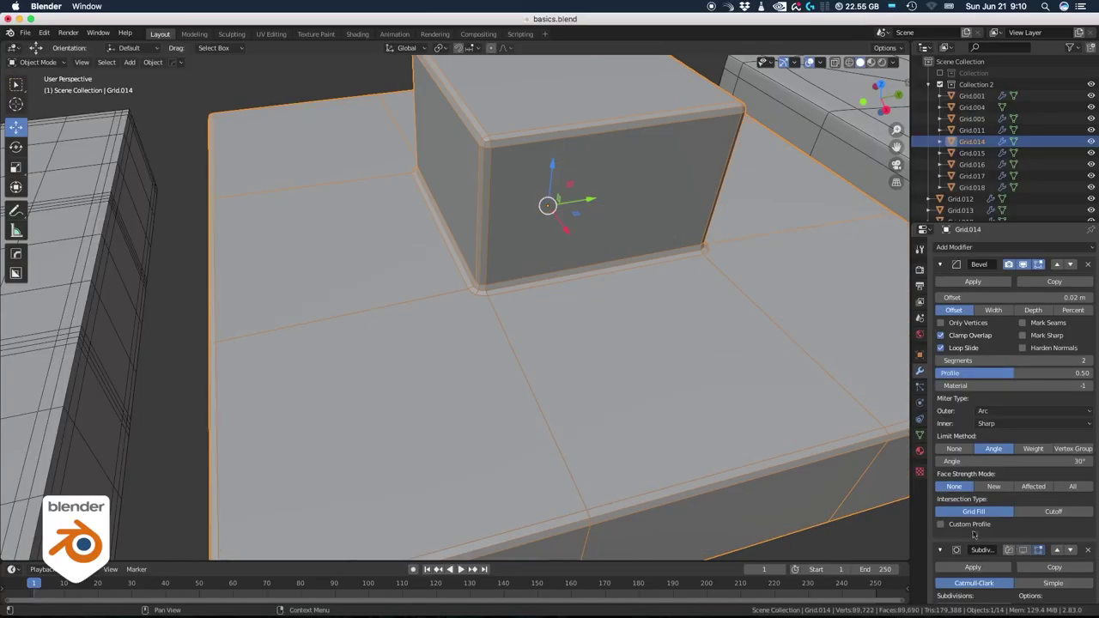
{"action": "scroll", "coordinate": [471, 278], "scroll_direction": "down", "scroll_amount": 2}
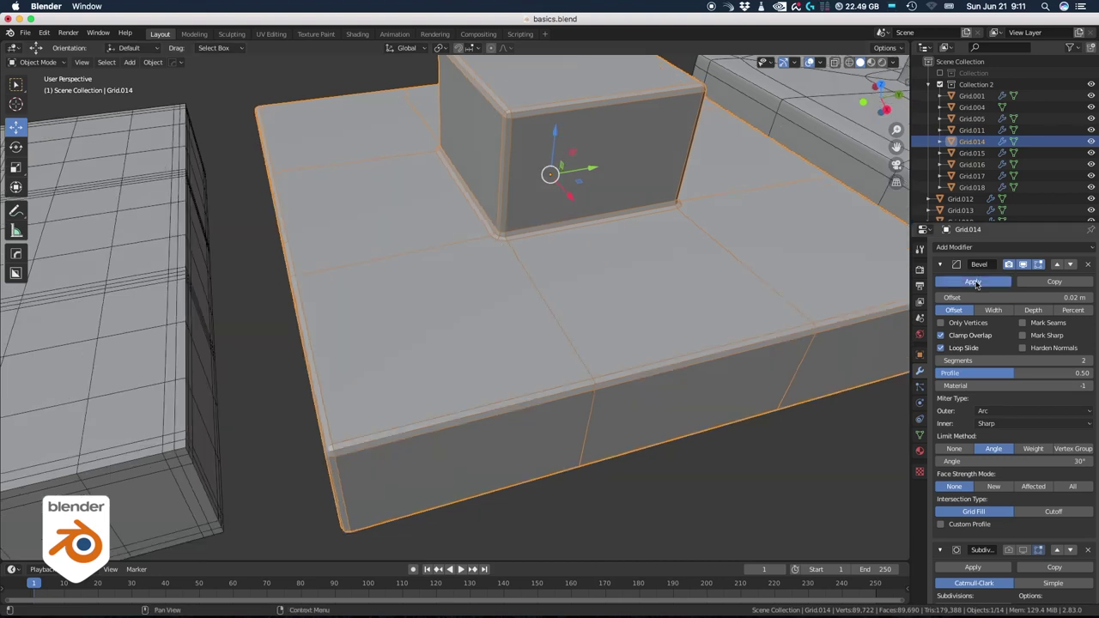
{"action": "left_click", "coordinate": [972, 281]}
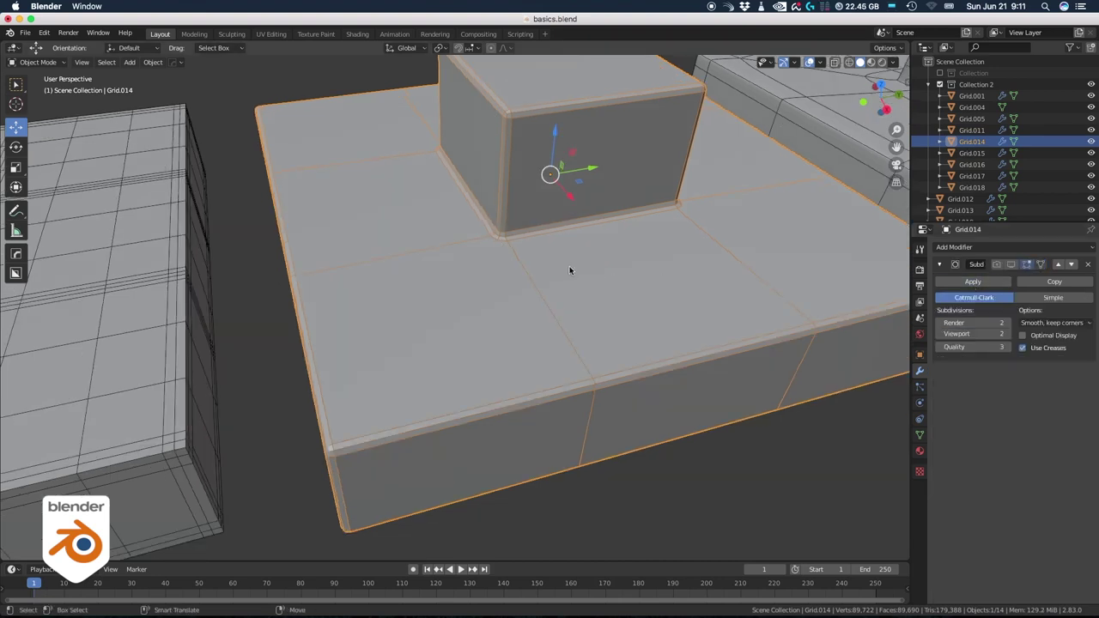
- Begin a knife cut on Grid.014 from the front base corner of the raised block
{"action": "key", "text": "Tab"}
{"action": "key", "text": "k"}
{"action": "left_click", "coordinate": [498, 240]}
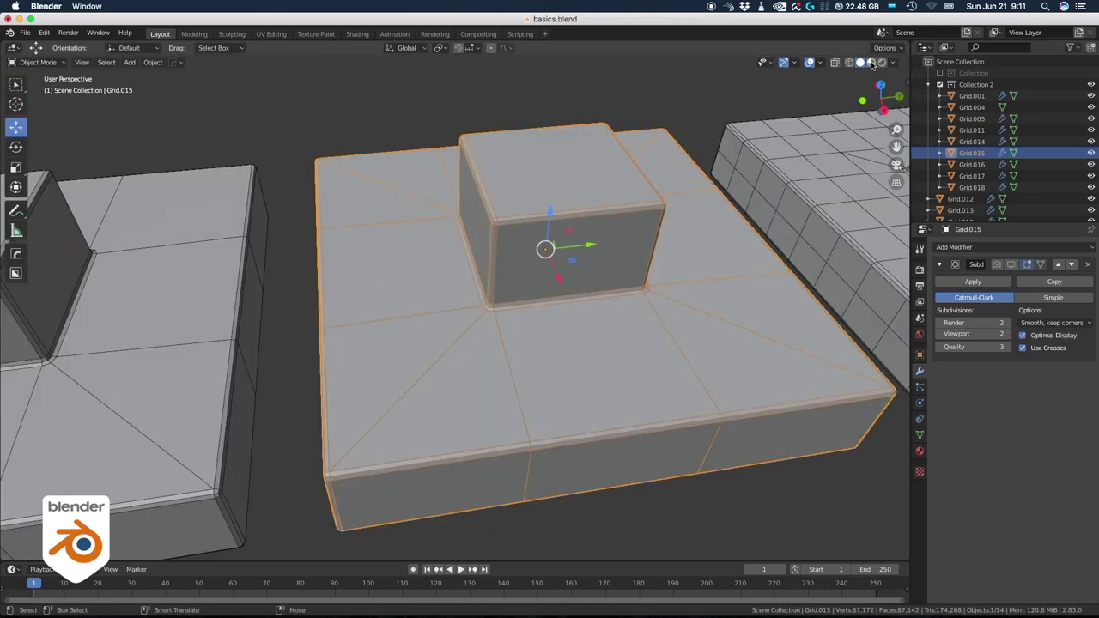
- Switch to Material Preview shading and compare the checker texture on Grid.015 with its subdivision shown and hidden
{"action": "left_click", "coordinate": [871, 62]}
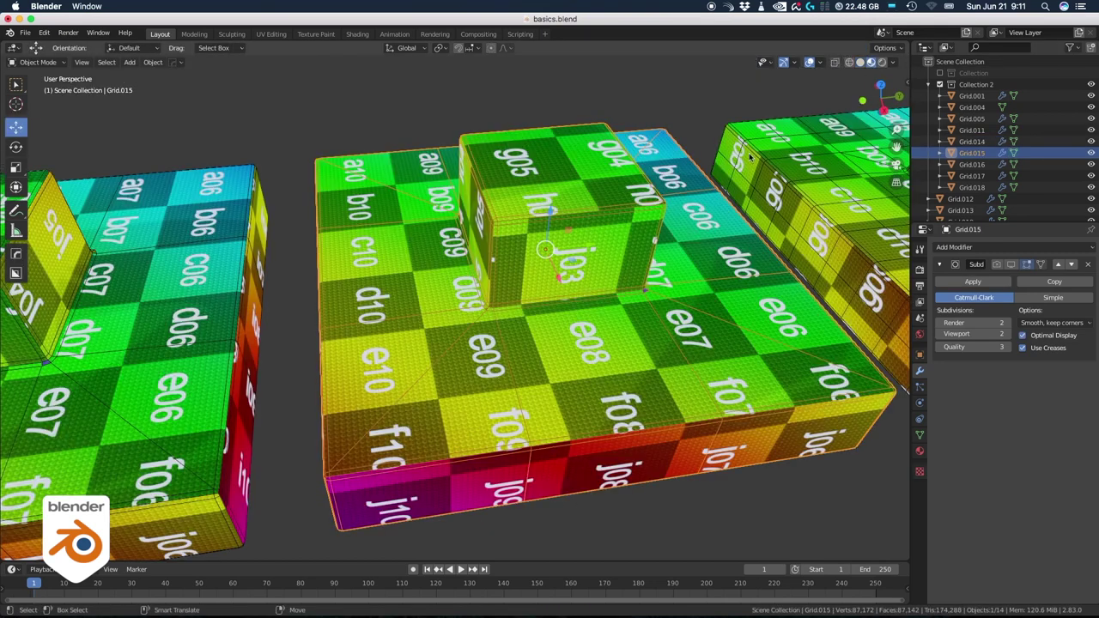
{"action": "right_click_drag", "start_coordinate": [479, 318], "coordinate": [496, 316], "text": "alt"}
{"action": "left_click_drag", "start_coordinate": [495, 316], "coordinate": [459, 321], "text": "alt"}
{"action": "right_click_drag", "start_coordinate": [459, 321], "coordinate": [368, 319], "text": "alt"}
{"action": "middle_click_drag", "start_coordinate": [368, 319], "coordinate": [387, 321], "text": "alt"}
{"action": "right_click_drag", "start_coordinate": [387, 321], "coordinate": [423, 319], "text": "alt"}
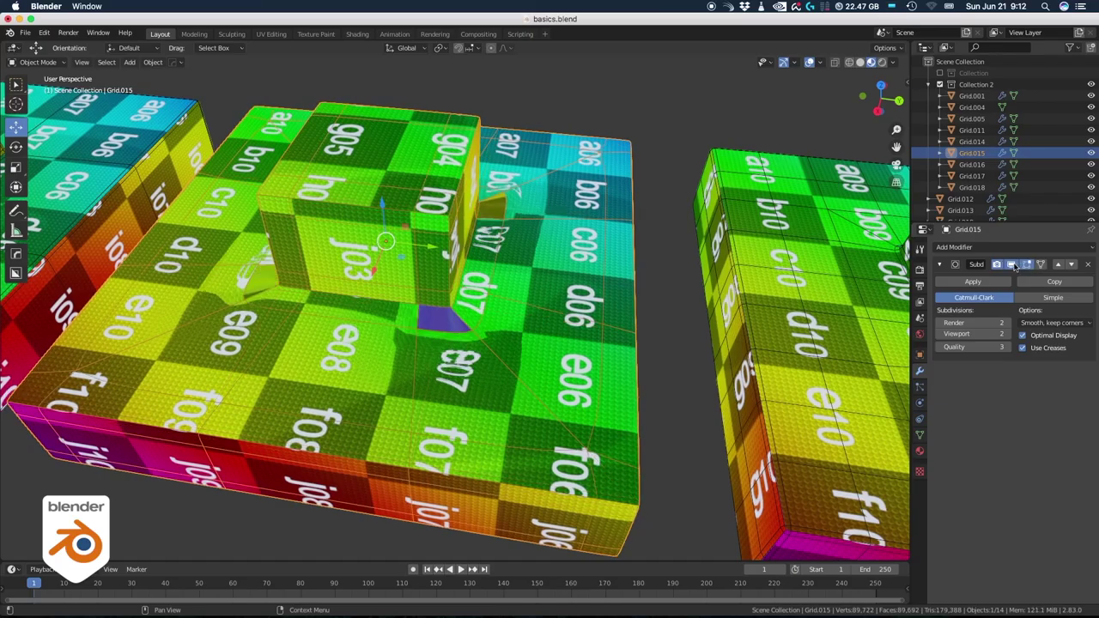
{"action": "left_click", "coordinate": [1015, 265]}
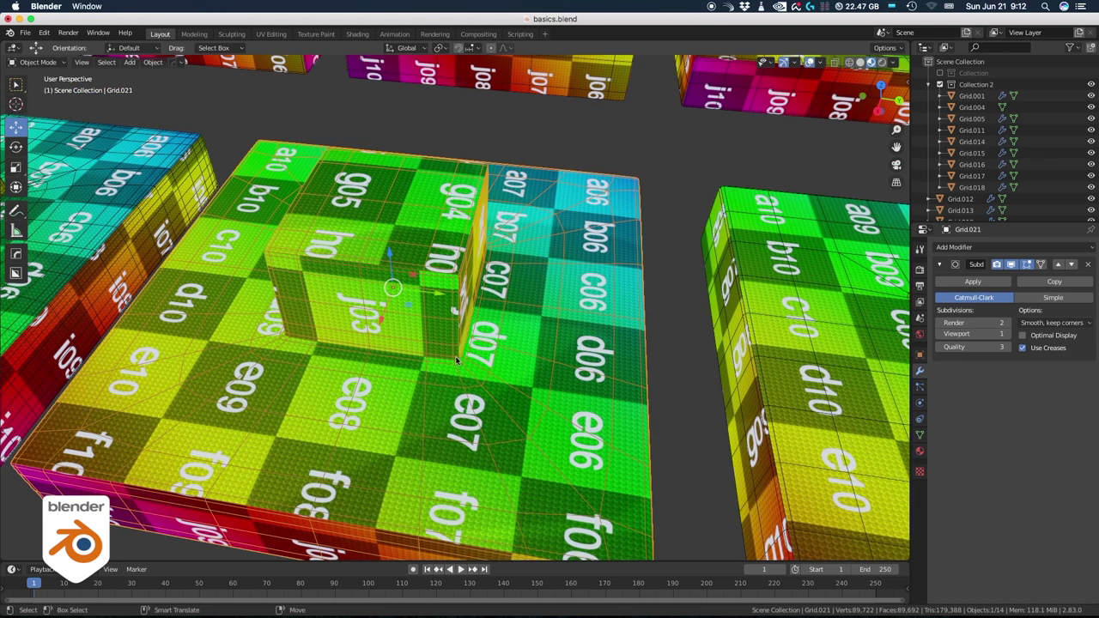
- Toggle the subdivision display on Grid.021 off and on to compare its checker texture
{"action": "left_click", "coordinate": [997, 265]}
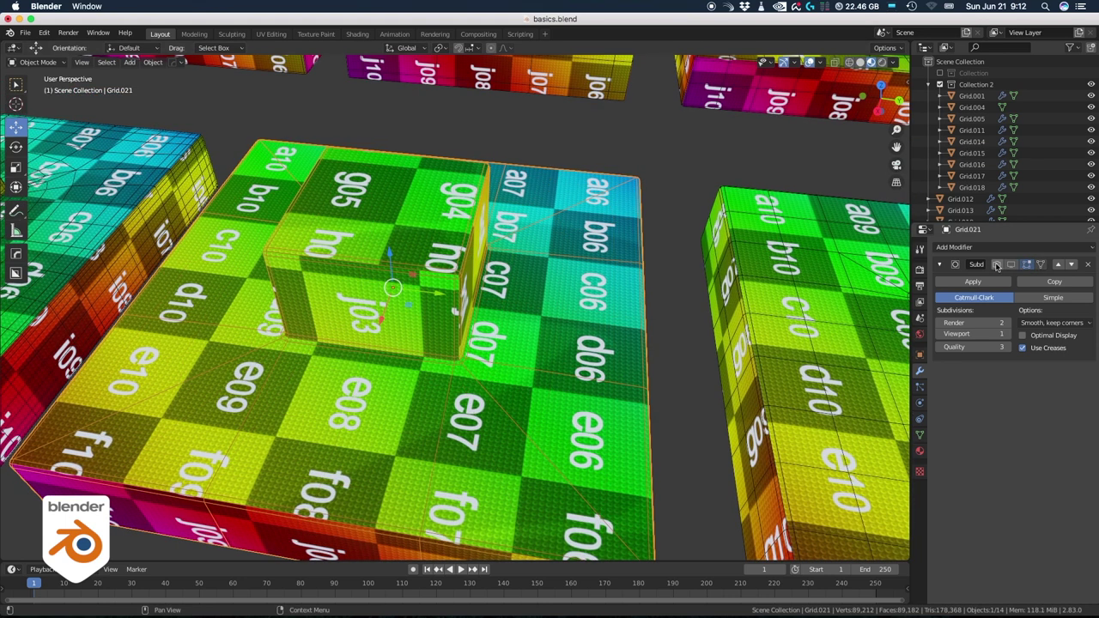
{"action": "left_click_drag", "start_coordinate": [999, 267], "coordinate": [1012, 267]}
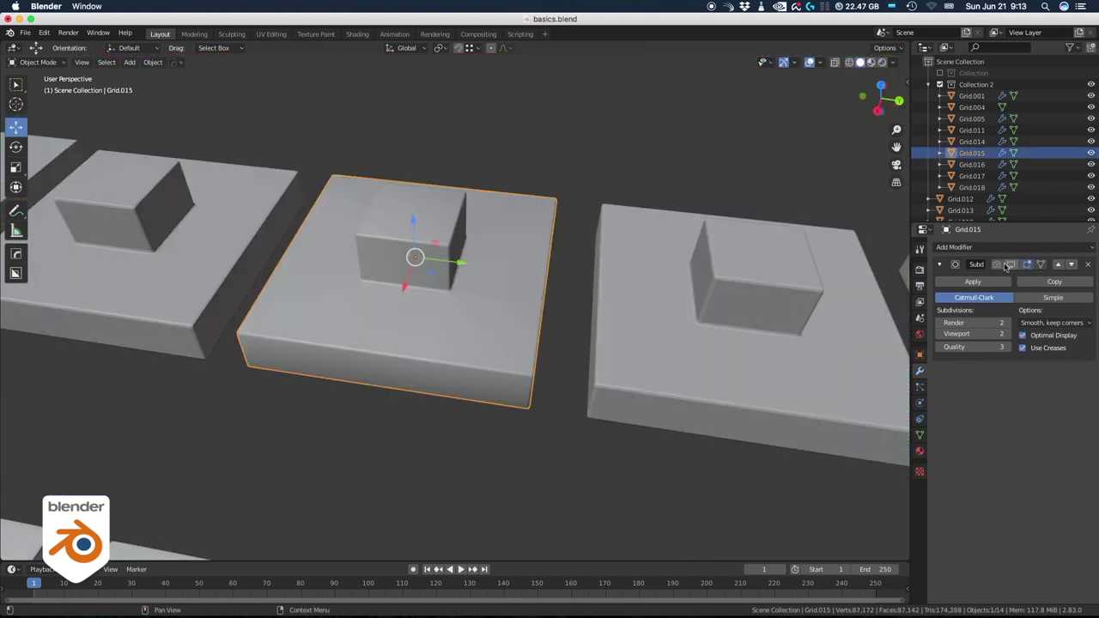
- Toggle the subdivision display on Grid.015 repeatedly in Solid shading to compare the surface around its raised block
{"action": "left_click", "coordinate": [1010, 266]}
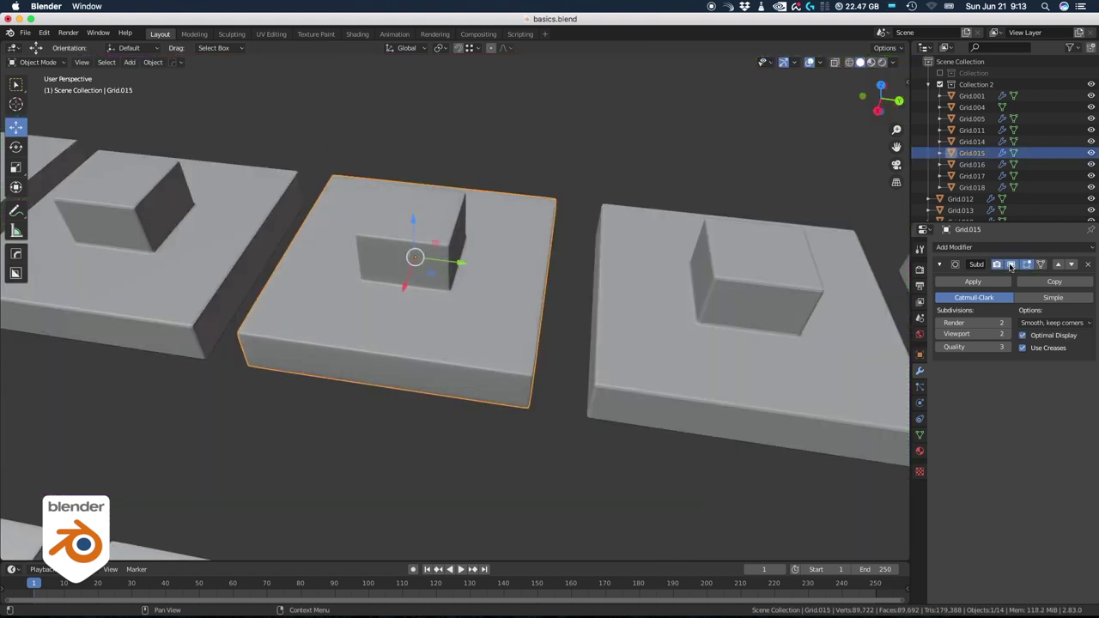
{"action": "left_click", "coordinate": [1009, 266]}
{"action": "left_click", "coordinate": [1007, 267]}
{"action": "left_click", "coordinate": [1005, 267]}
{"action": "left_click", "coordinate": [1011, 266]}
{"action": "left_click", "coordinate": [1010, 266]}
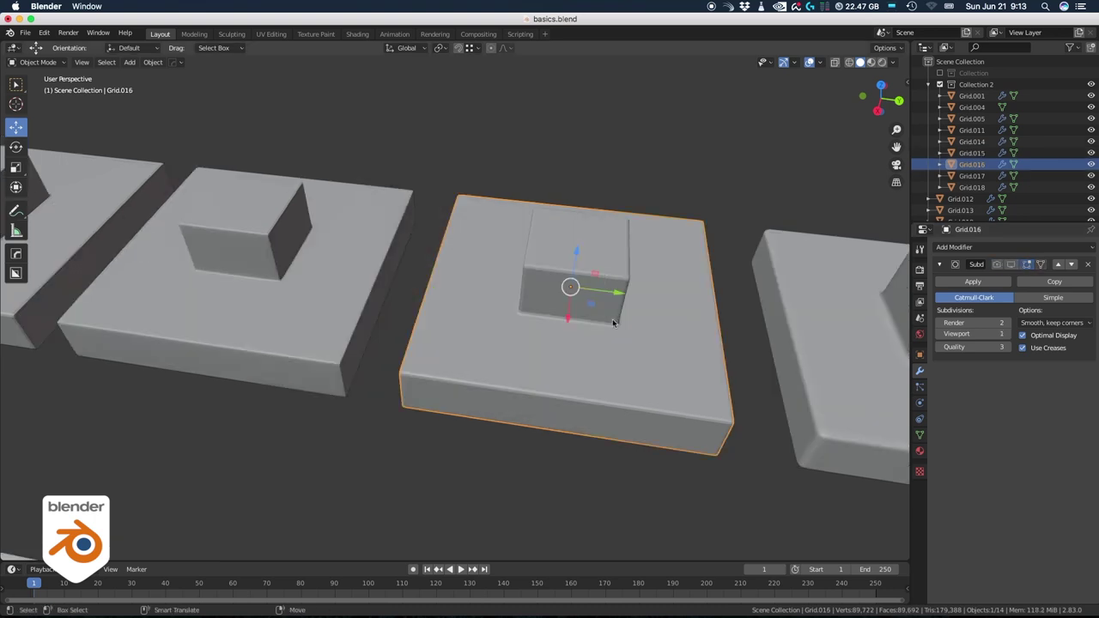
- Turn on the wireframe display, select Grid.017, and examine the topology of the neighbouring grids
{"action": "key", "text": "shift+z"}
{"action": "left_click", "coordinate": [611, 271]}
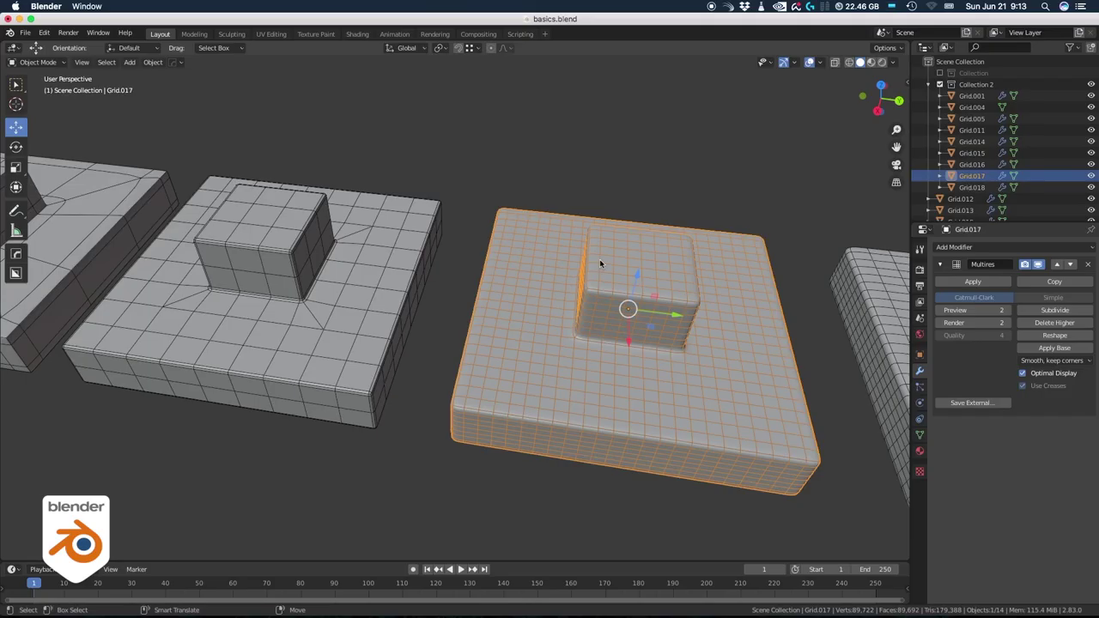
{"action": "middle_click_drag", "start_coordinate": [599, 258], "coordinate": [569, 315], "text": "shift"}
{"action": "middle_click_drag", "start_coordinate": [470, 305], "coordinate": [701, 325], "text": "shift"}
{"action": "scroll", "coordinate": [630, 323], "scroll_direction": "up", "scroll_amount": 2}
{"action": "middle_click_drag", "start_coordinate": [630, 325], "coordinate": [609, 323], "text": "shift"}
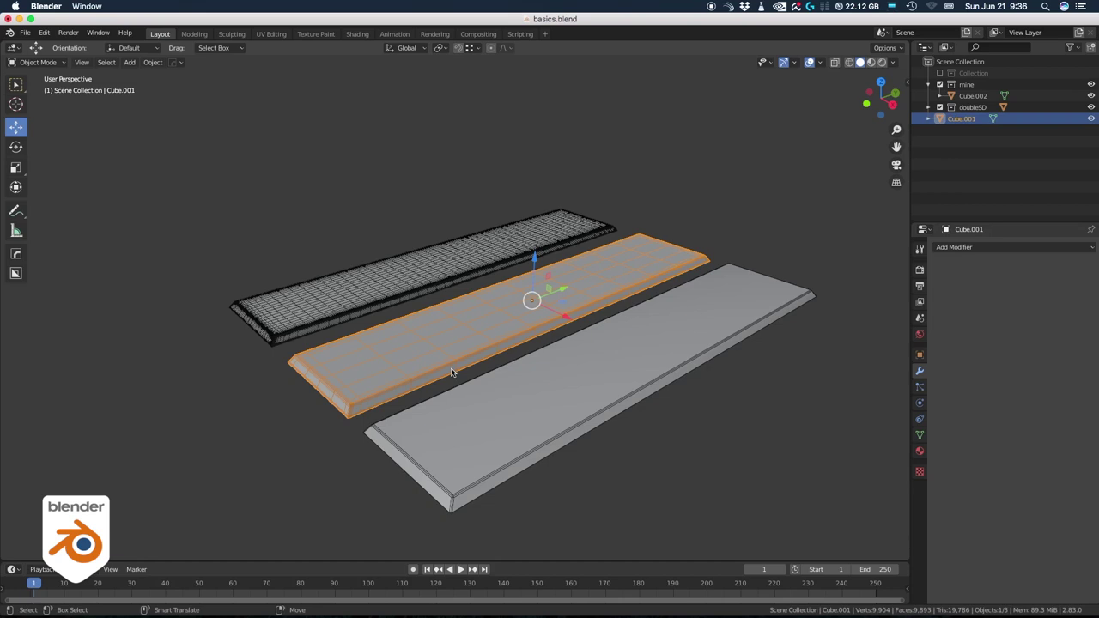
- Deselect the middle plank and examine the topology of the three bevelled planks
{"action": "left_click", "coordinate": [363, 206]}
{"action": "middle_click_drag", "start_coordinate": [349, 214], "coordinate": [371, 309]}
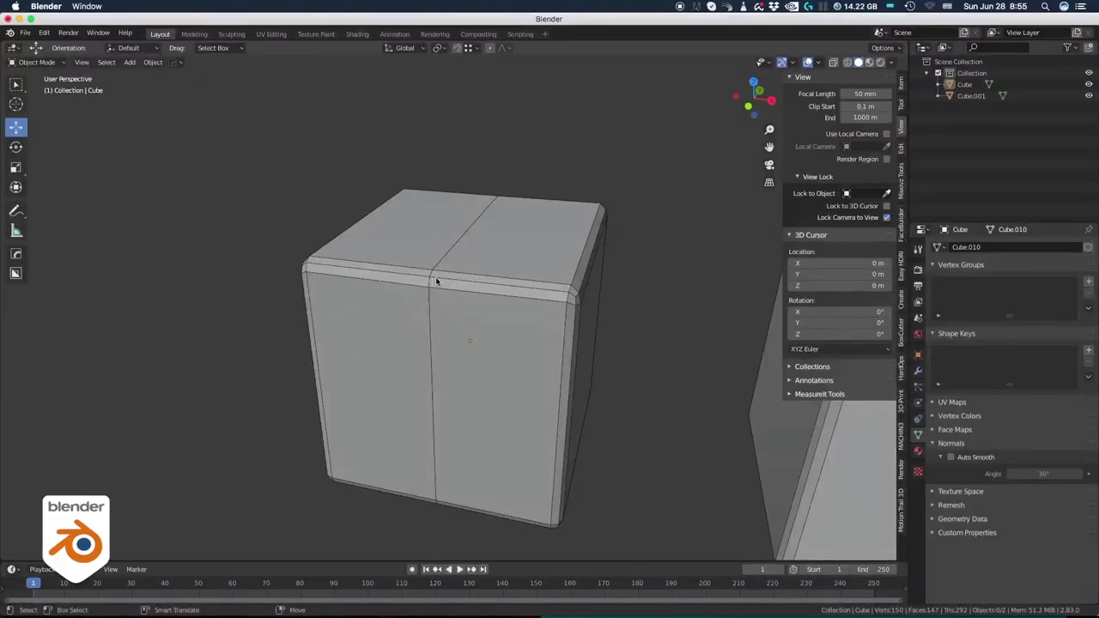
- Raise the centre edges on top of the bevelled Cube along Z to form a gabled roof
{"action": "key", "text": "Tab"}
{"action": "left_click", "coordinate": [503, 278]}
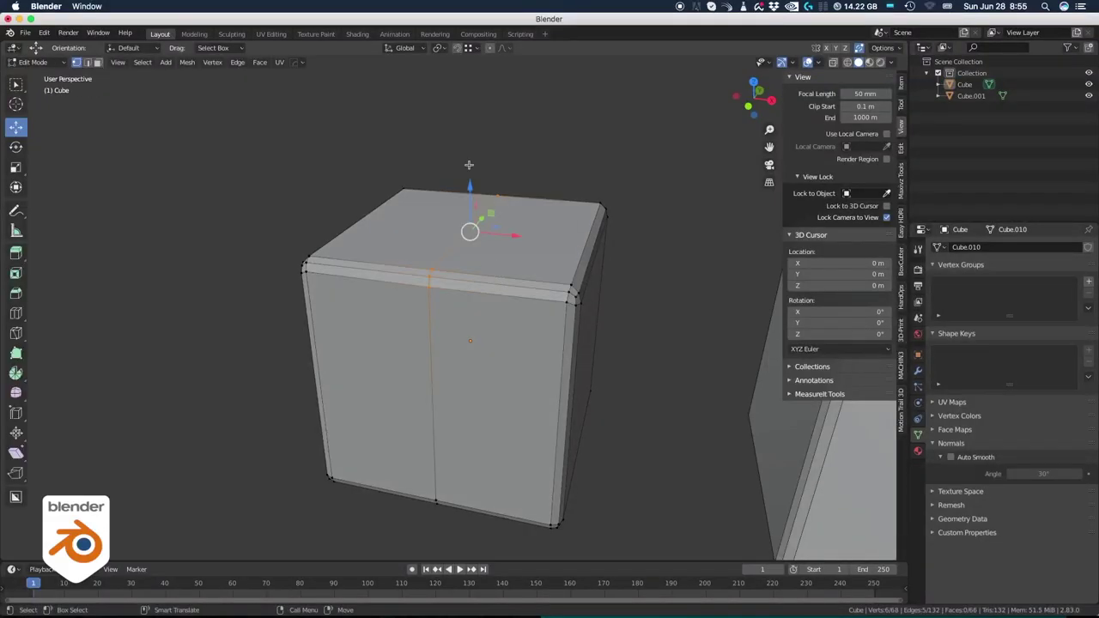
{"action": "left_click_drag", "start_coordinate": [469, 178], "coordinate": [468, 126]}
{"action": "key", "text": "Tab"}
{"action": "left_click", "coordinate": [428, 90]}
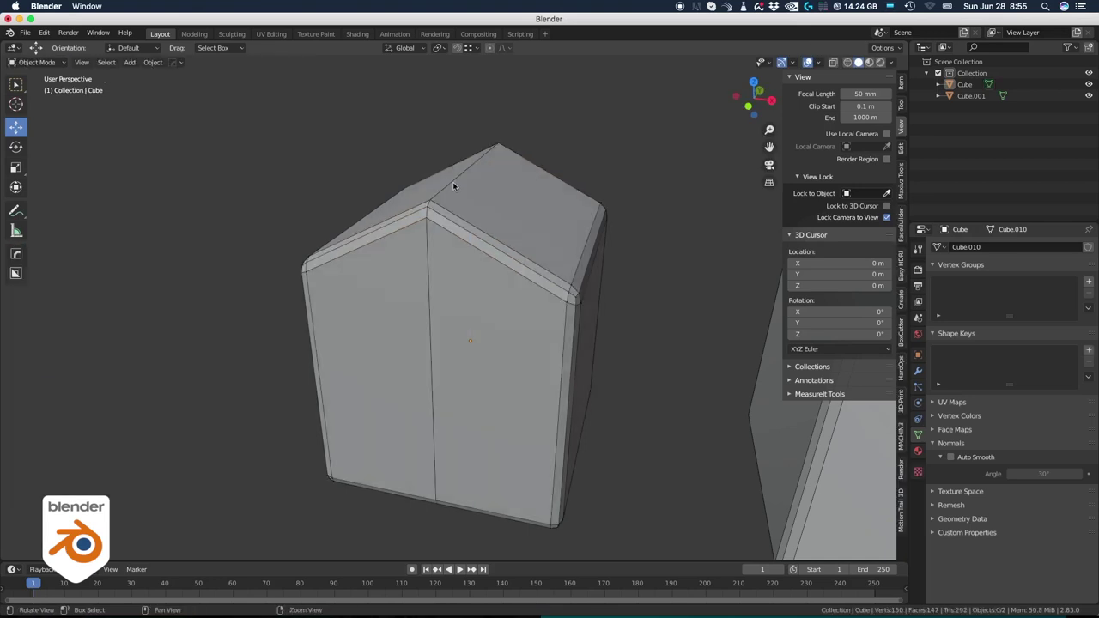
- Bevel the roof ridge edge of Cube with an offset of 0.0525 m and two segments
{"action": "middle_click_drag", "start_coordinate": [452, 182], "coordinate": [456, 244]}
{"action": "key", "text": "ctrl+Tab"}
{"action": "left_click", "coordinate": [436, 270]}
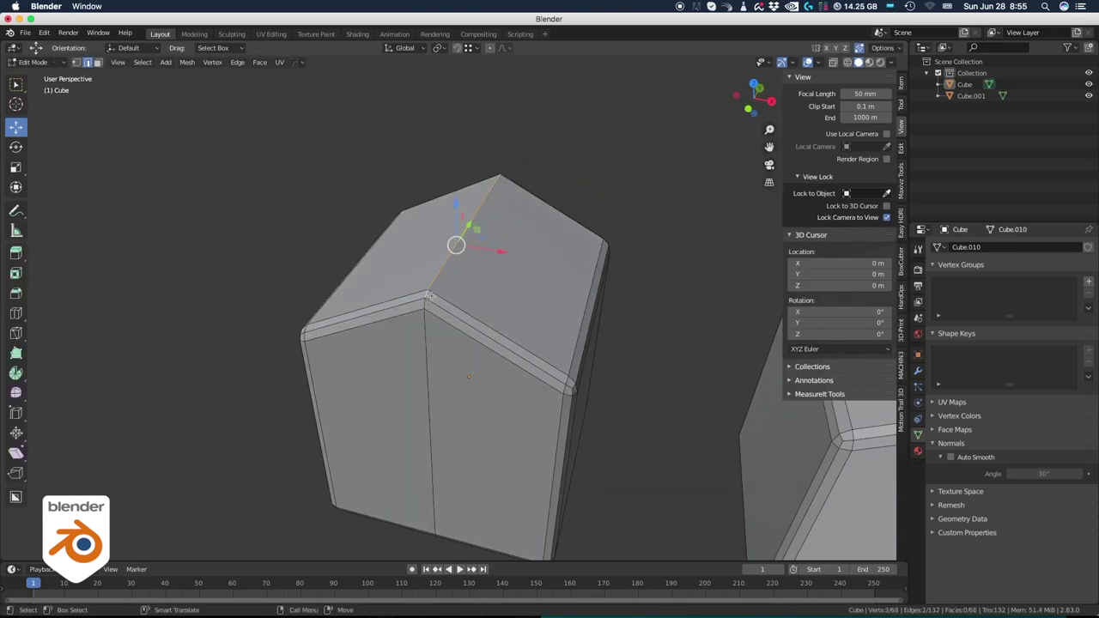
{"action": "key", "text": "ctrl+b"}
{"action": "left_click_drag", "start_coordinate": [400, 233], "coordinate": [391, 234]}
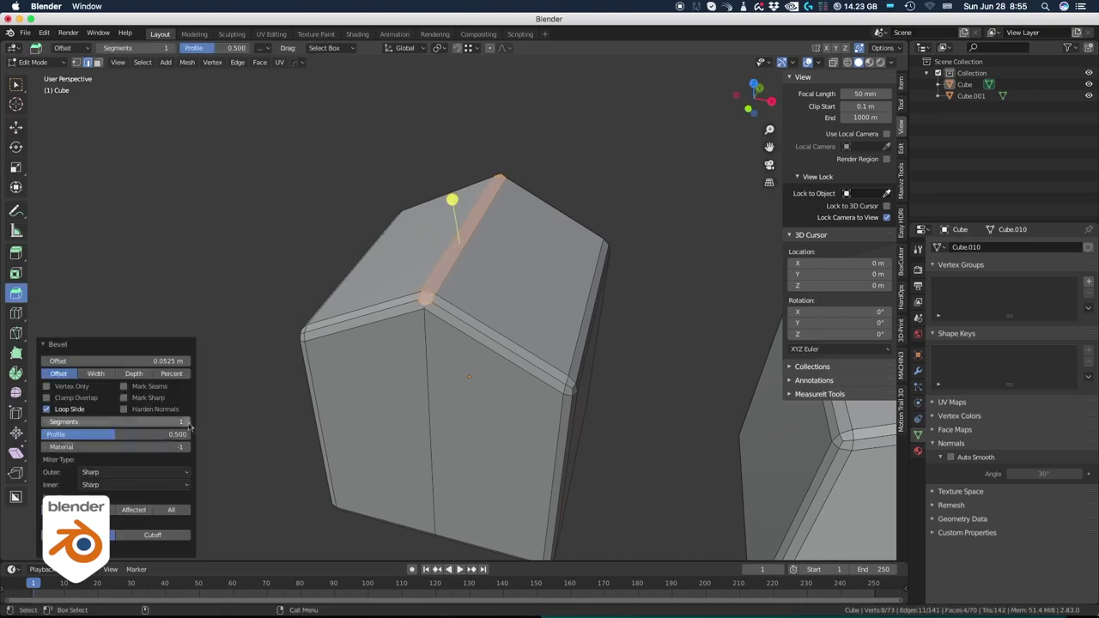
{"action": "left_click", "coordinate": [188, 423]}
{"action": "left_click", "coordinate": [229, 297]}
- Snap the middle vertex at the end of the ridge bevel onto the gable vertex just below it, merging the two
{"action": "right_click_drag", "start_coordinate": [228, 297], "coordinate": [382, 307], "text": "alt"}
{"action": "key", "text": "ctrl+Tab"}
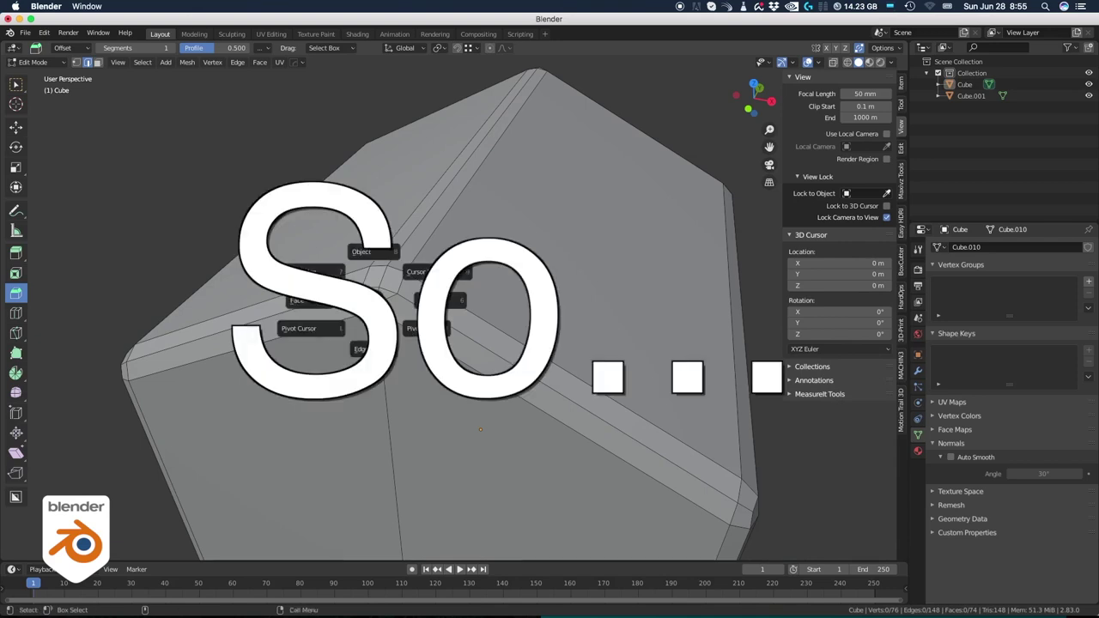
{"action": "left_click", "coordinate": [442, 301]}
{"action": "key", "text": "w"}
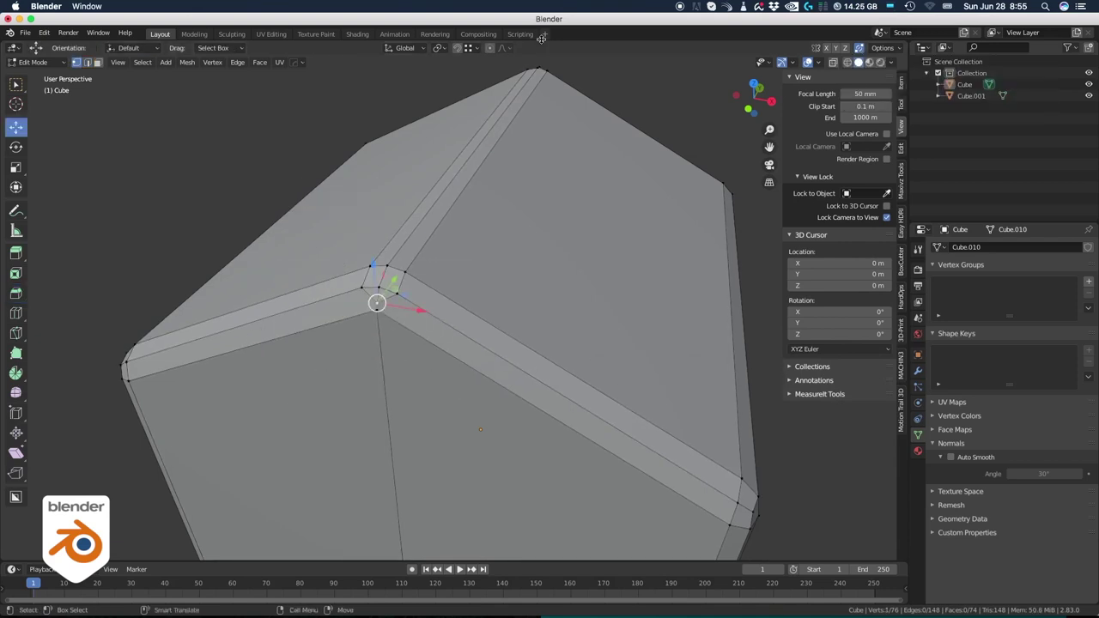
{"action": "left_click_drag", "start_coordinate": [377, 303], "coordinate": [376, 310]}
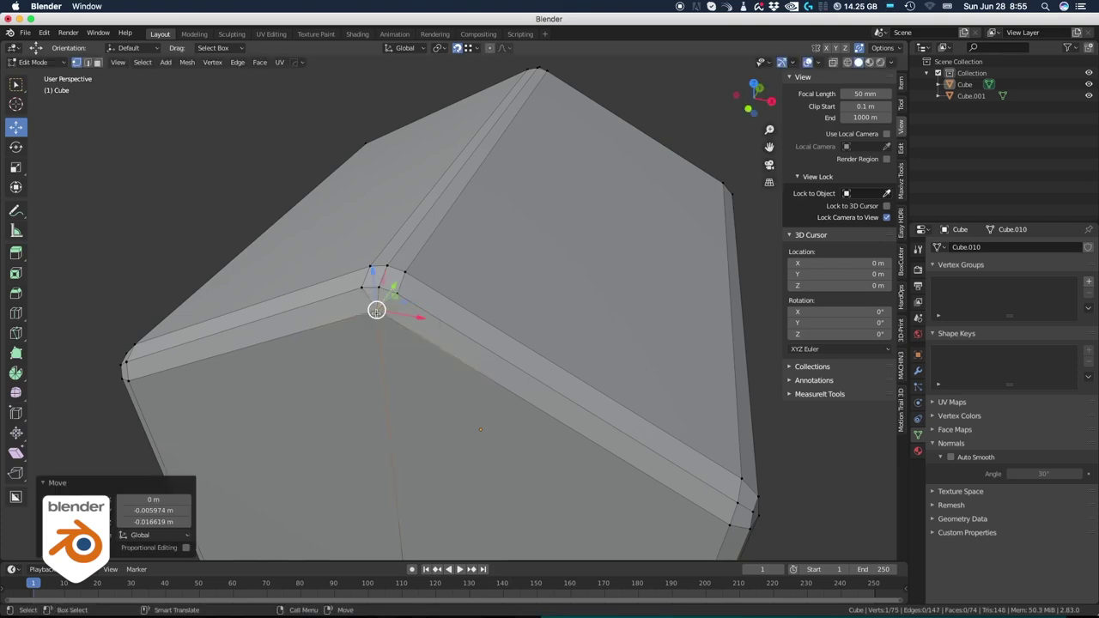
- Dissolve the short leftover edge below the ridge bevel on Cube's gable and clear the selection
{"action": "key", "text": "Tab"}
{"action": "left_click", "coordinate": [377, 357]}
{"action": "left_click", "coordinate": [378, 294]}
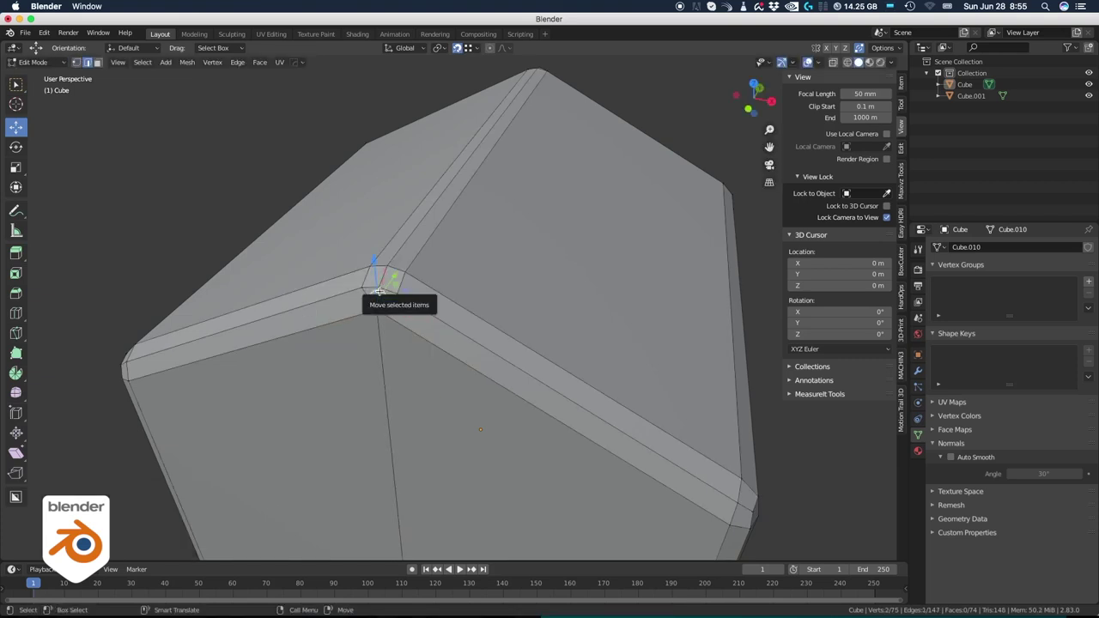
{"action": "key", "text": "ctrl+x"}
{"action": "left_click", "coordinate": [251, 222]}
- Open Cube.001 for mesh editing with edge selection and select an edge on its front
{"action": "scroll", "coordinate": [455, 265], "scroll_direction": "down", "scroll_amount": 4}
{"action": "middle_click_drag", "start_coordinate": [584, 296], "coordinate": [232, 193], "text": "shift"}
{"action": "scroll", "coordinate": [523, 307], "scroll_direction": "down", "scroll_amount": 3}
{"action": "middle_click_drag", "start_coordinate": [520, 306], "coordinate": [503, 307]}
{"action": "key", "text": "Tab"}
{"action": "left_click", "coordinate": [501, 259]}
{"action": "left_click", "coordinate": [501, 315]}
{"action": "key", "text": "Tab"}
{"action": "left_click", "coordinate": [493, 370]}
{"action": "left_click", "coordinate": [478, 384]}
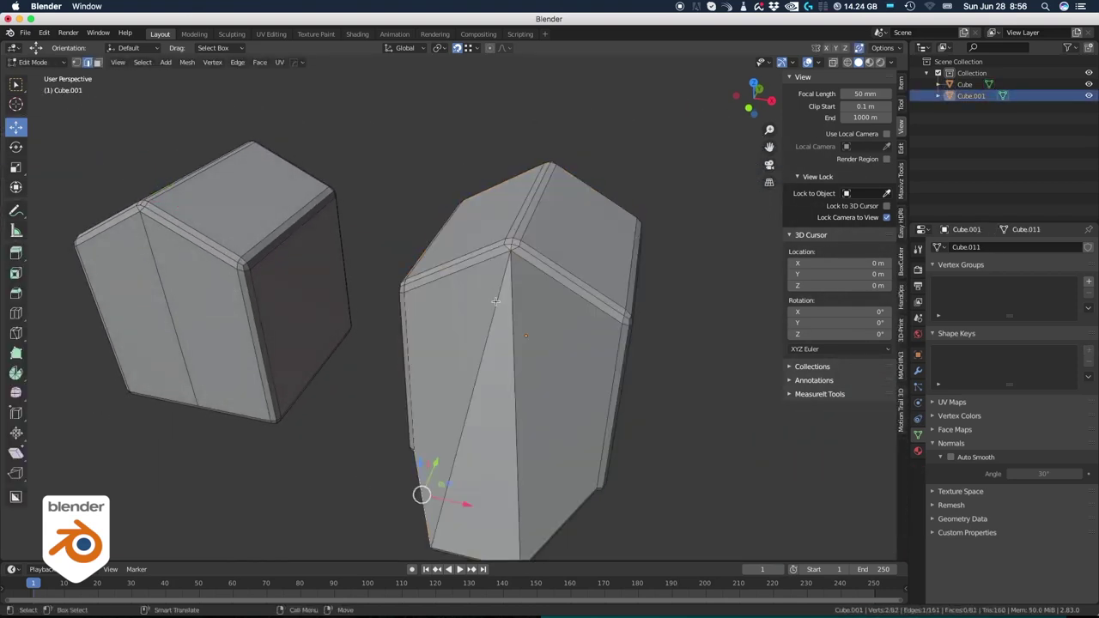
- Try to bevel the front-face edges of Cube.001 together, and undo it
{"action": "left_click", "coordinate": [516, 403], "text": "shift"}
{"action": "key", "text": "ctrl+b"}
{"action": "left_click_drag", "start_coordinate": [471, 486], "coordinate": [503, 437]}
{"action": "key", "text": "ctrl+z"}
- Bevel the diagonal and vertical front-face edges of Cube.001 one after the other with two segments each, and clear the selection
{"action": "key", "text": "ctrl+b"}
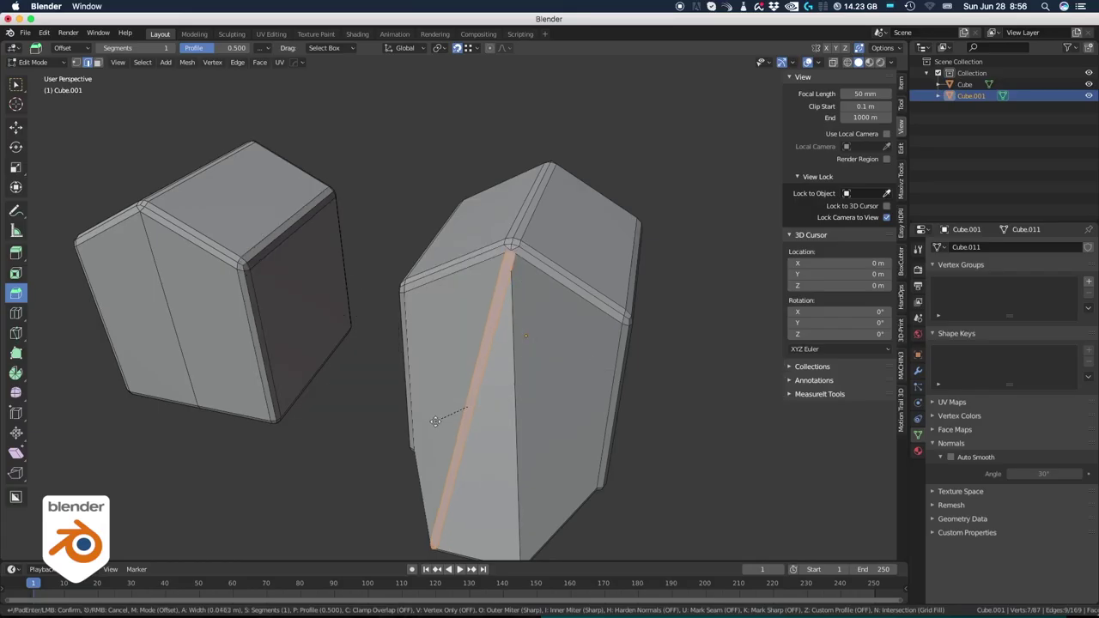
{"action": "left_click", "coordinate": [440, 402]}
{"action": "key", "text": "ctrl+z"}
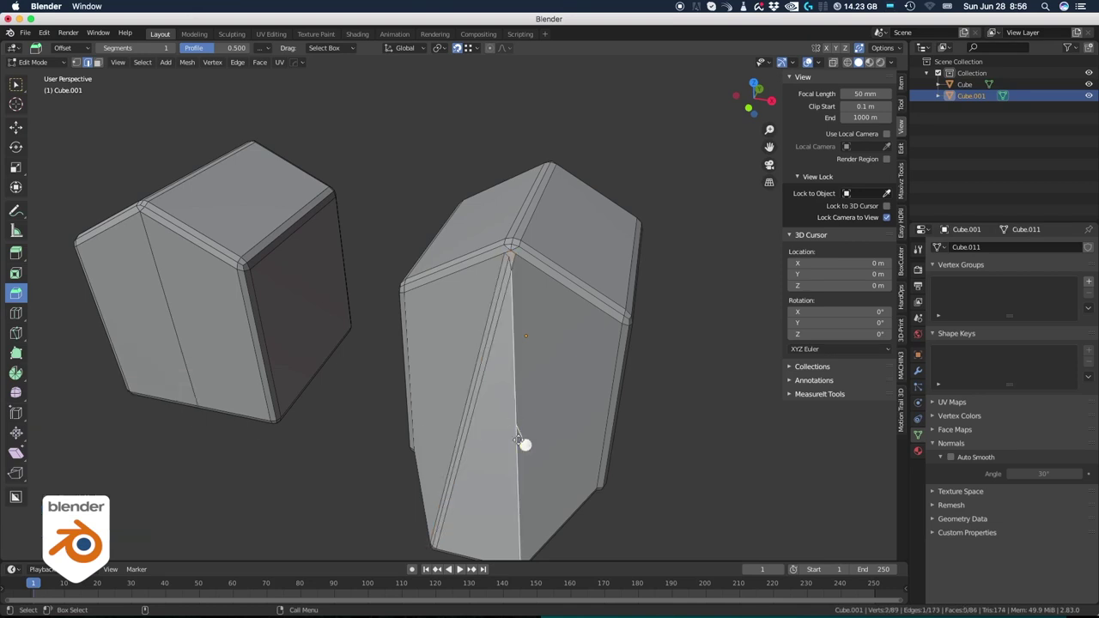
{"action": "key", "text": "ctrl+b"}
{"action": "left_click", "coordinate": [532, 446]}
{"action": "left_click", "coordinate": [184, 421]}
{"action": "key", "text": "alt+a"}
{"action": "scroll", "coordinate": [528, 240], "scroll_direction": "up", "scroll_amount": 5}
{"action": "middle_click_drag", "start_coordinate": [472, 360], "coordinate": [478, 346], "text": "shift"}
{"action": "scroll", "coordinate": [477, 347], "scroll_direction": "up", "scroll_amount": 3}
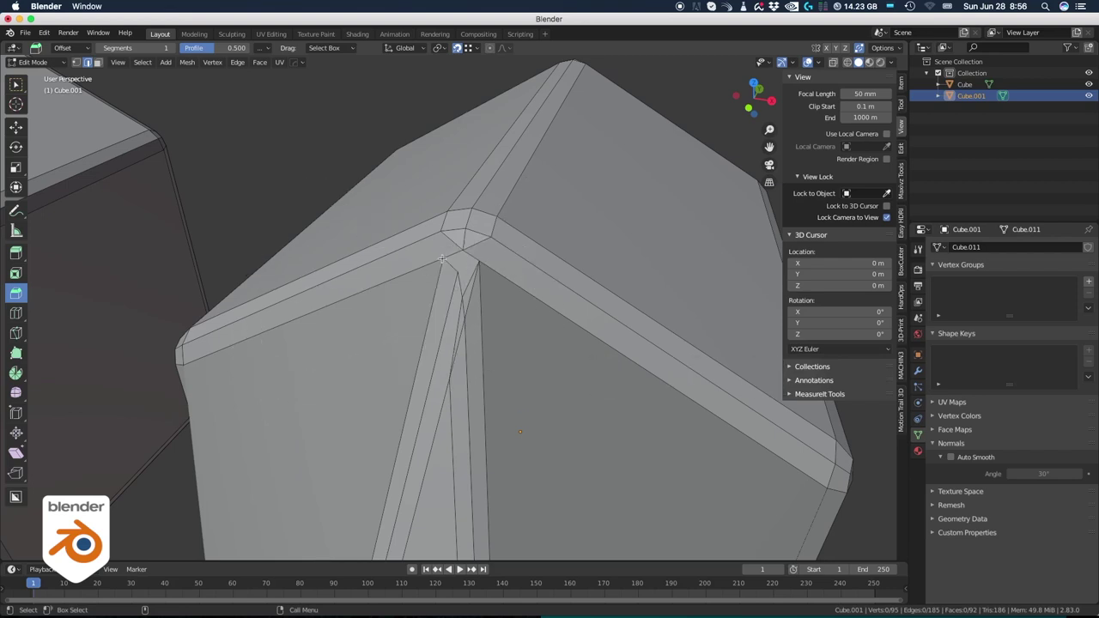
{"action": "key", "text": "space"}
{"action": "key", "text": "Escape"}
{"action": "key", "text": "shift+space"}
{"action": "left_click", "coordinate": [489, 276]}
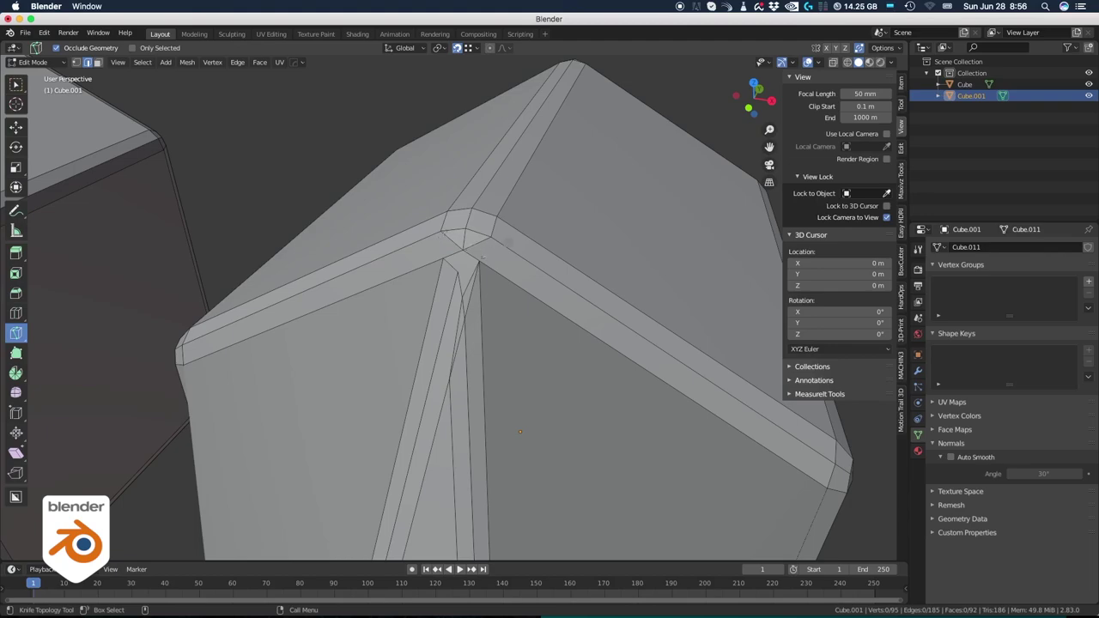
{"action": "left_click", "coordinate": [481, 258]}
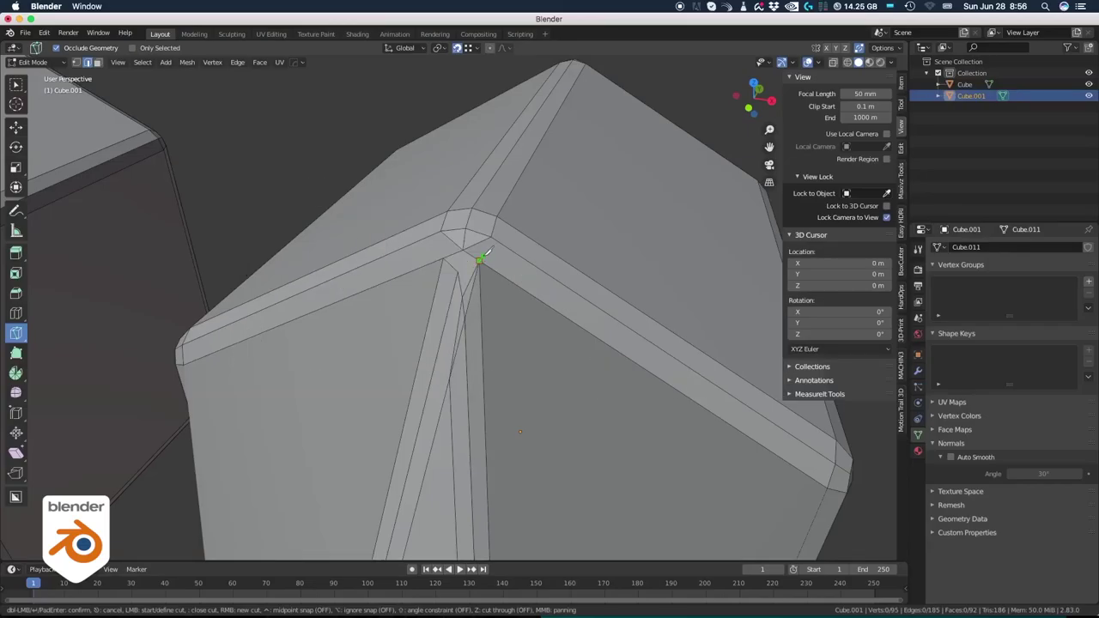
{"action": "key", "text": "Escape"}
- Snap the stray vertices at the upper end of the vertical bevel onto neighbouring vertices of the gable junction to merge them
{"action": "key", "text": "Tab"}
{"action": "left_click", "coordinate": [543, 261]}
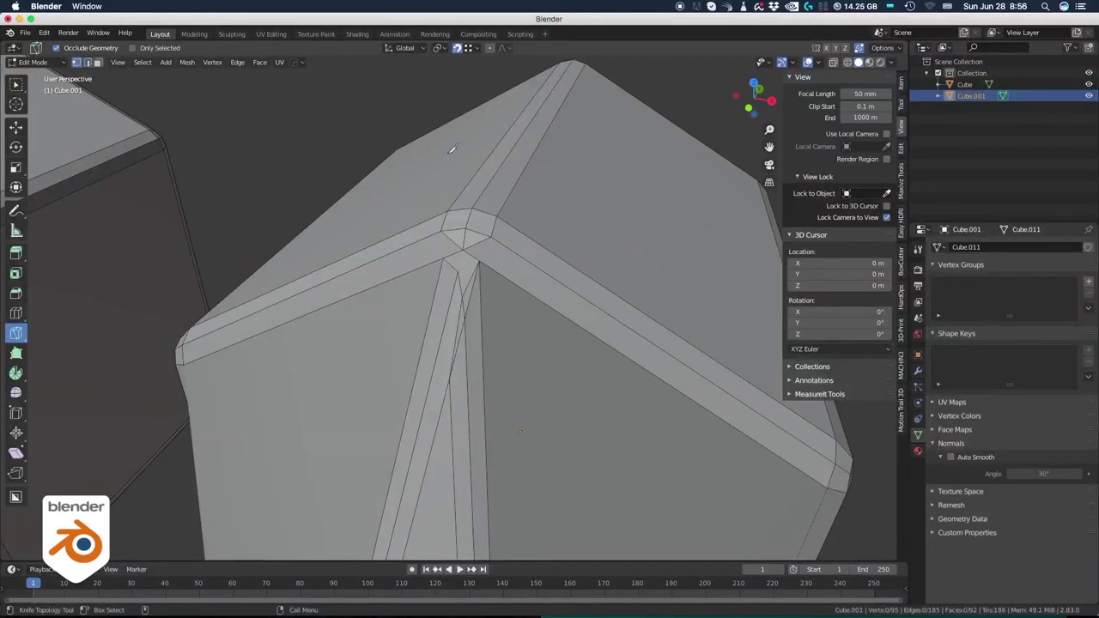
{"action": "left_click", "coordinate": [457, 50]}
{"action": "left_click", "coordinate": [443, 258]}
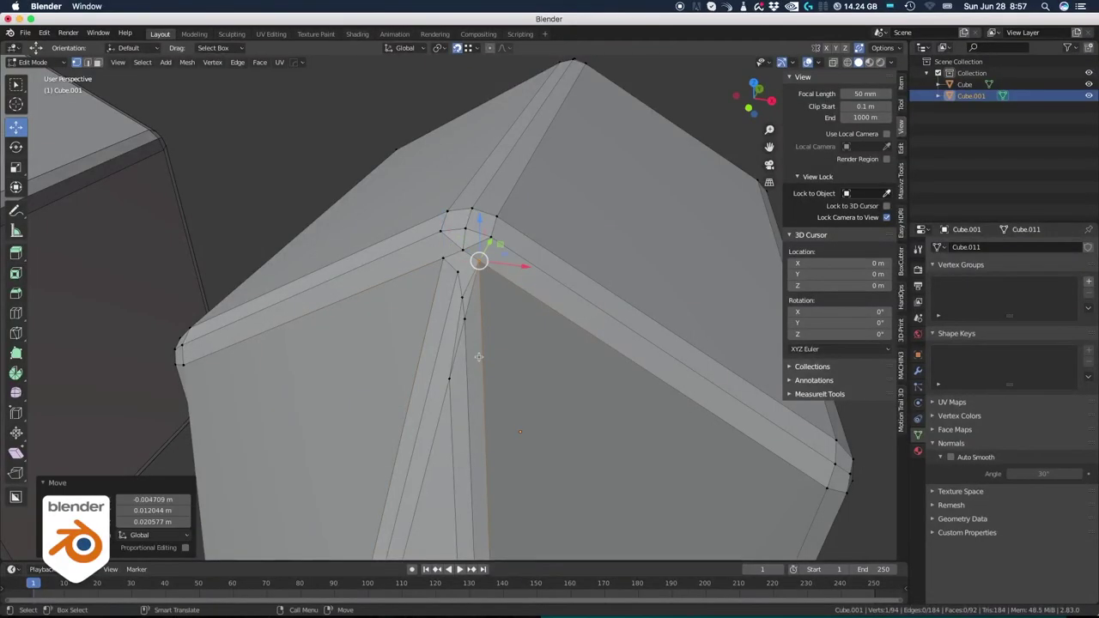
{"action": "left_click_drag", "start_coordinate": [464, 319], "coordinate": [461, 297]}
- Knife-cut connecting edges between the ridge bevel's outer vertices and the top corners of the two front bevels
{"action": "left_click", "coordinate": [439, 291]}
{"action": "left_click", "coordinate": [441, 231]}
{"action": "left_click", "coordinate": [443, 258]}
{"action": "key", "text": "Return"}
{"action": "left_click", "coordinate": [479, 261]}
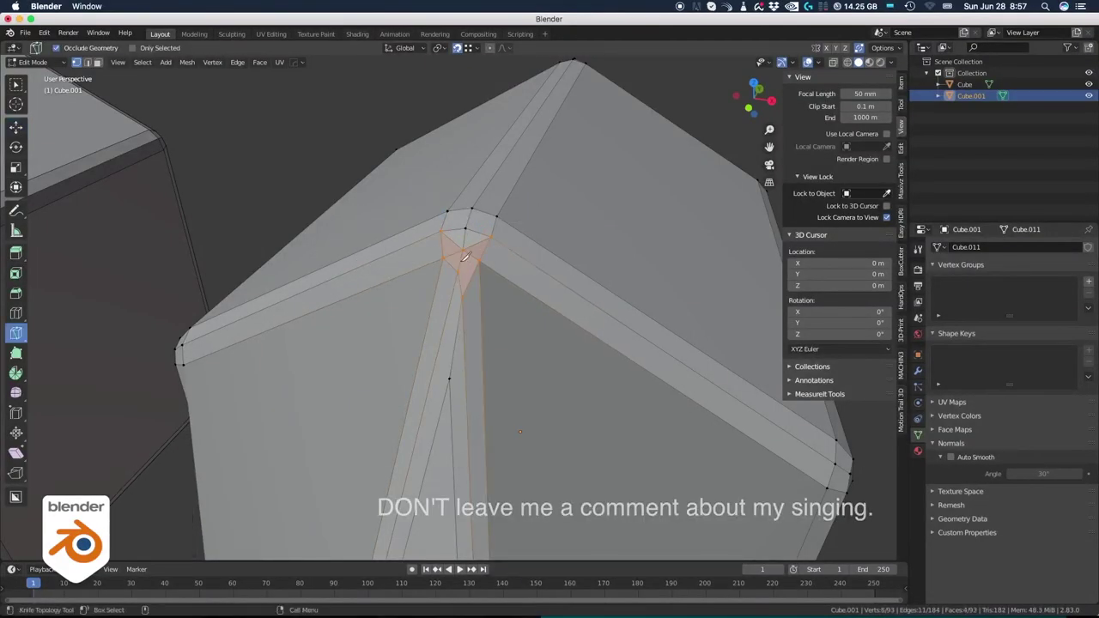
{"action": "key", "text": "Return"}
- Snap the stray vertex at the top of the diagonal bevel onto its neighbouring corner vertex to merge them
{"action": "right_click", "coordinate": [444, 383], "text": "shift"}
{"action": "left_click", "coordinate": [501, 412]}
{"action": "right_click_drag", "start_coordinate": [444, 258], "coordinate": [437, 311]}
{"action": "left_click_drag", "start_coordinate": [458, 271], "coordinate": [451, 277]}
{"action": "key", "text": "shift+s"}
{"action": "key", "text": "Escape"}
- Dissolve the redundant edge and centre vertex at the gable junction, and activate the Move tool
{"action": "key", "text": "shift+s"}
{"action": "key", "text": "w"}
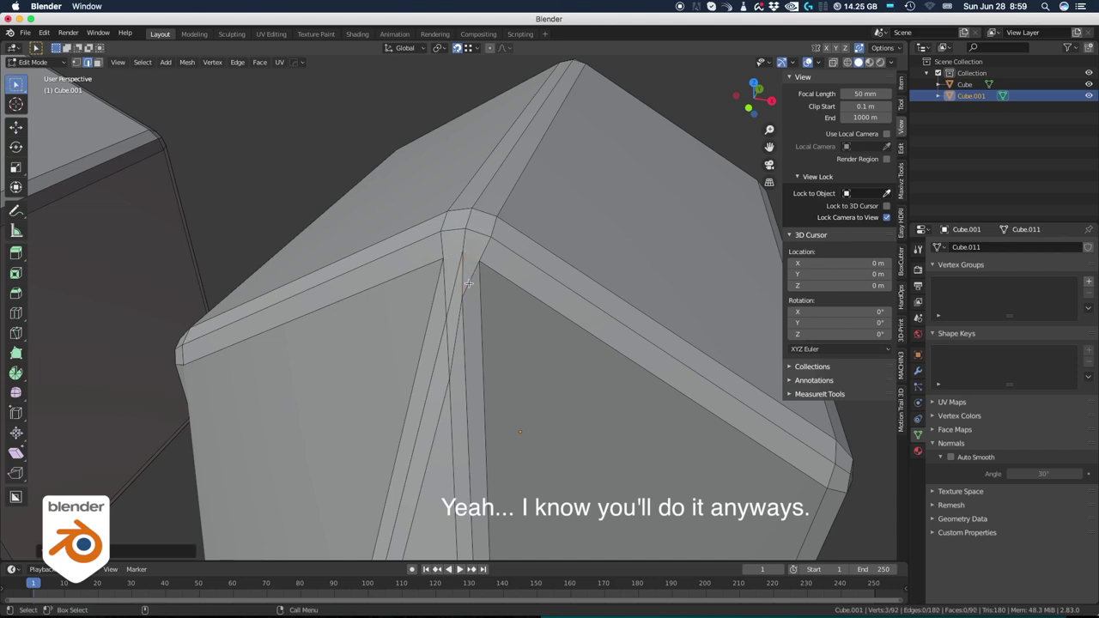
{"action": "key", "text": "ctrl+x"}
{"action": "left_click", "coordinate": [464, 253]}
{"action": "key", "text": "shift+space"}
{"action": "key", "text": "g"}
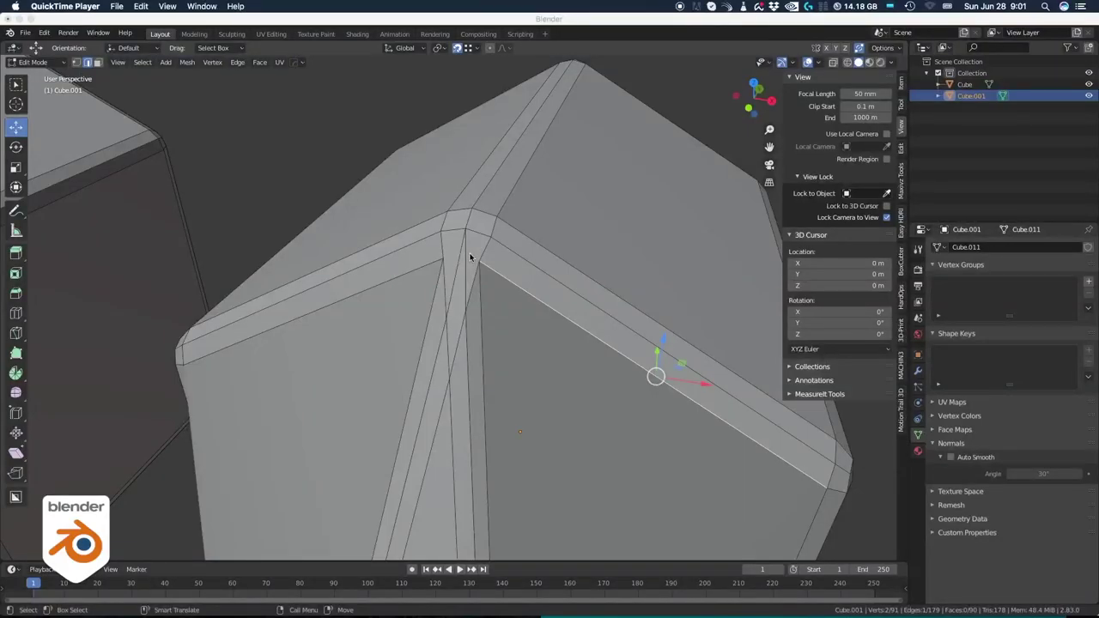
- Knife-cut a new edge across the gable junction, starting at the top corner of the vertical bevel
{"action": "key", "text": "shift+s"}
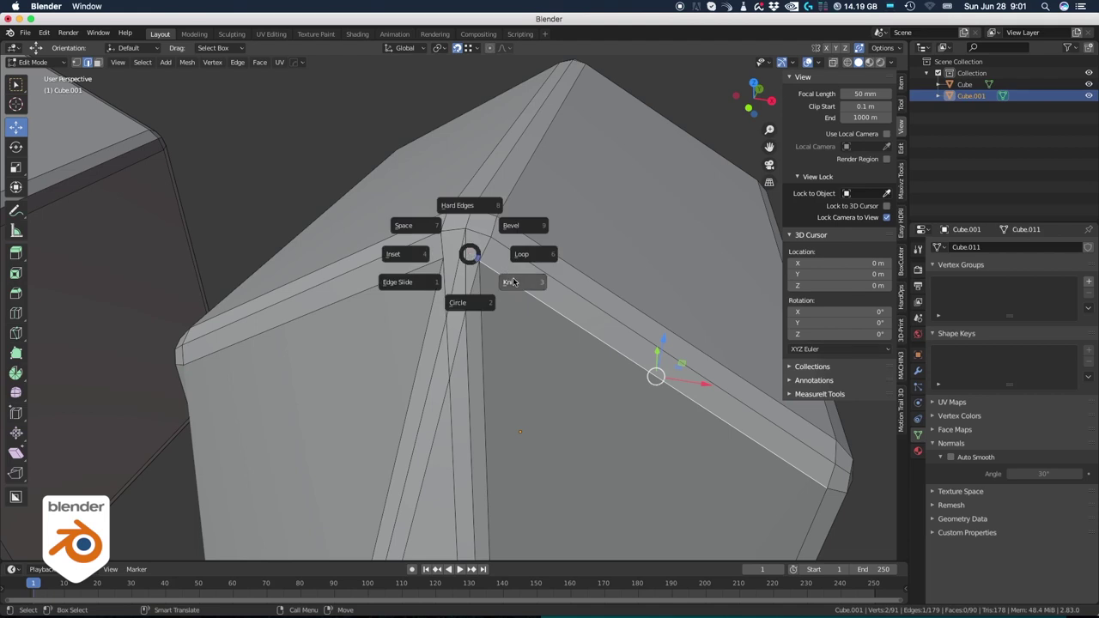
{"action": "left_click", "coordinate": [513, 281]}
{"action": "left_click", "coordinate": [479, 260]}
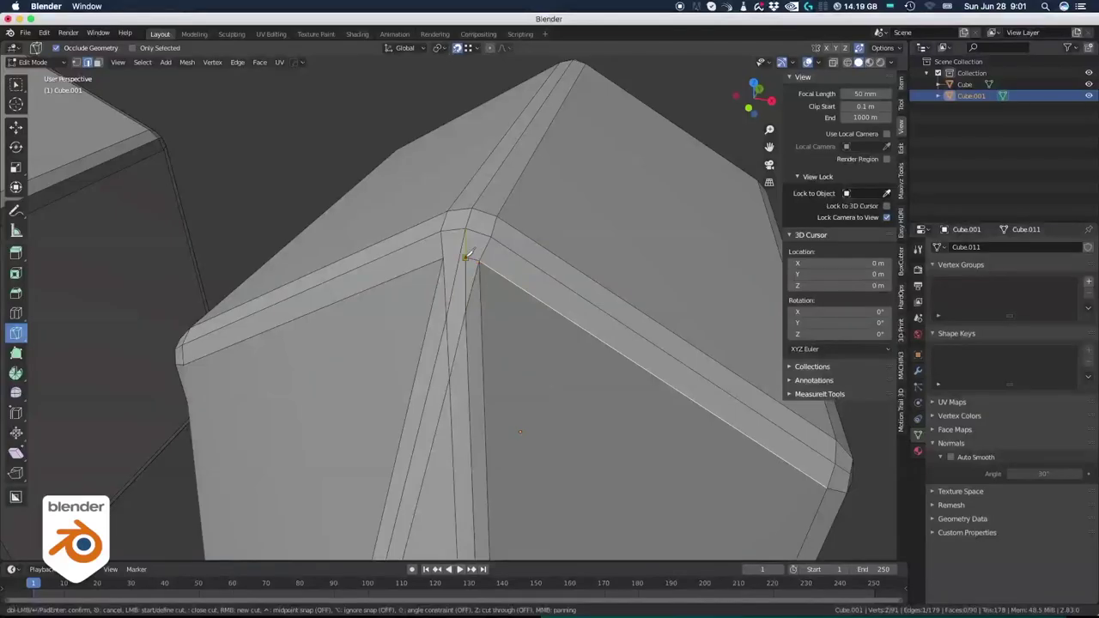
{"action": "key", "text": "Return"}
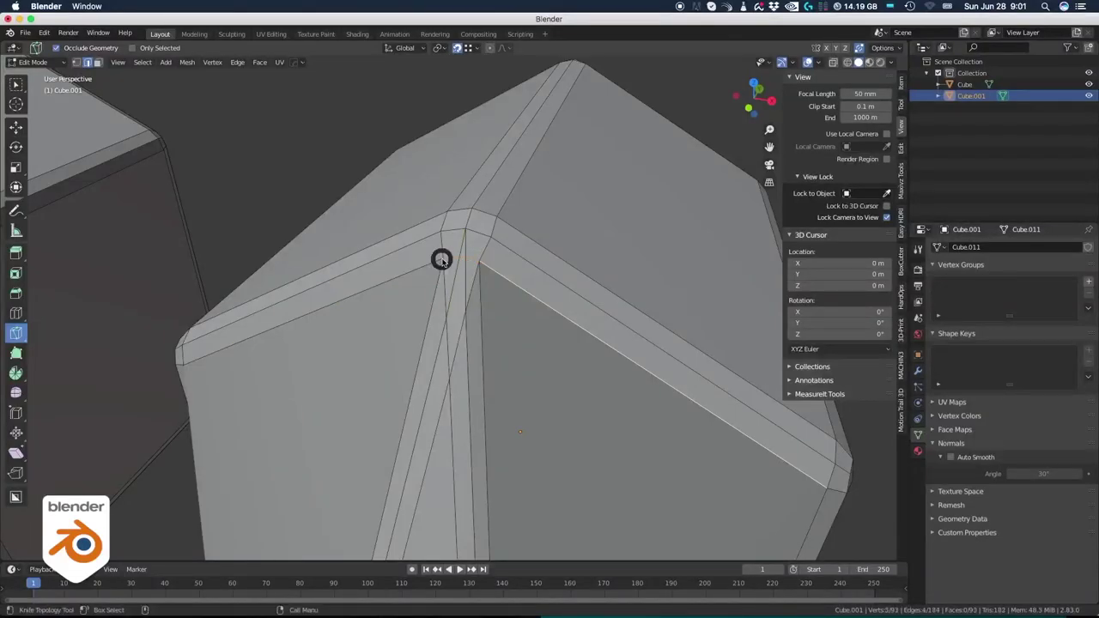
- Select the vertices around the centre of the new cut and merge them to clean up the junction
{"action": "key", "text": "shift+s"}
{"action": "key", "text": "Escape"}
{"action": "key", "text": "shift+space"}
{"action": "left_click", "coordinate": [442, 306]}
{"action": "left_click", "coordinate": [466, 258]}
{"action": "key", "text": "alt+m"}
{"action": "left_click", "coordinate": [451, 257]}
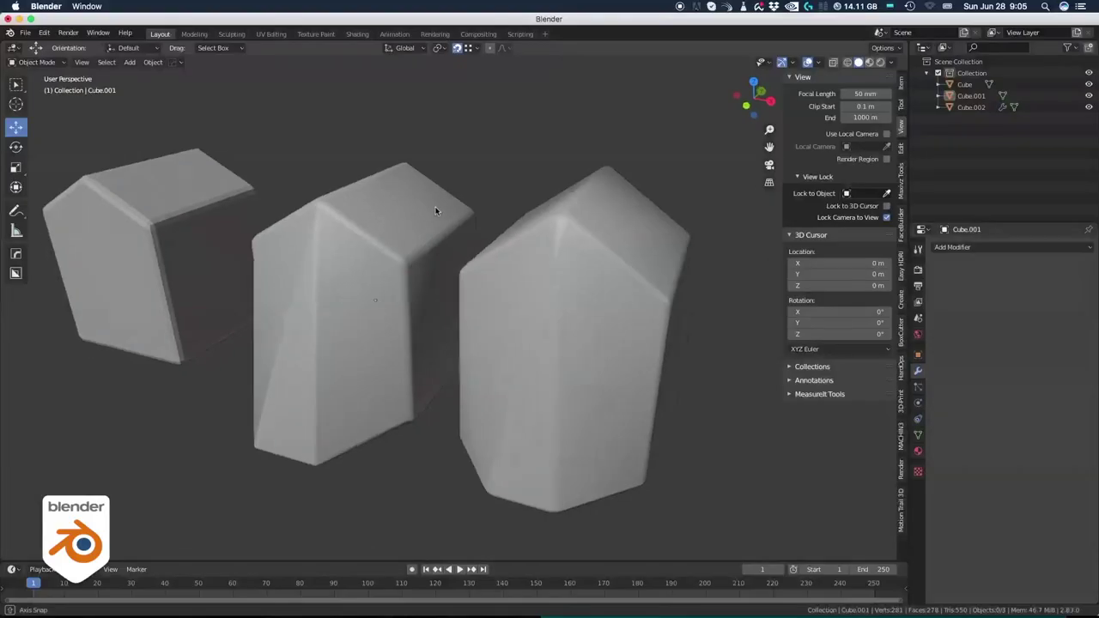
- Compare the surface shading of the three smoothed house-shaped blocks
{"action": "scroll", "coordinate": [436, 206], "scroll_direction": "left", "scroll_amount": 5}
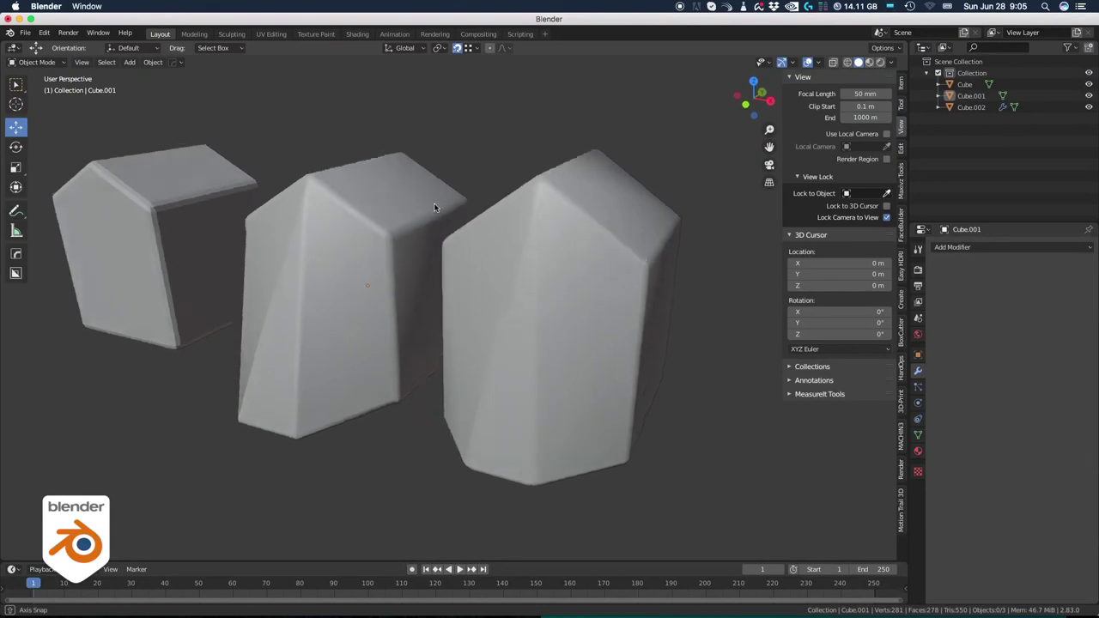
- Examine the wireframe topology at the bevel junctions of the three house-shaped blocks
{"action": "middle_click_drag", "start_coordinate": [431, 220], "coordinate": [444, 277]}
{"action": "key", "text": "z"}
{"action": "left_click", "coordinate": [422, 283]}
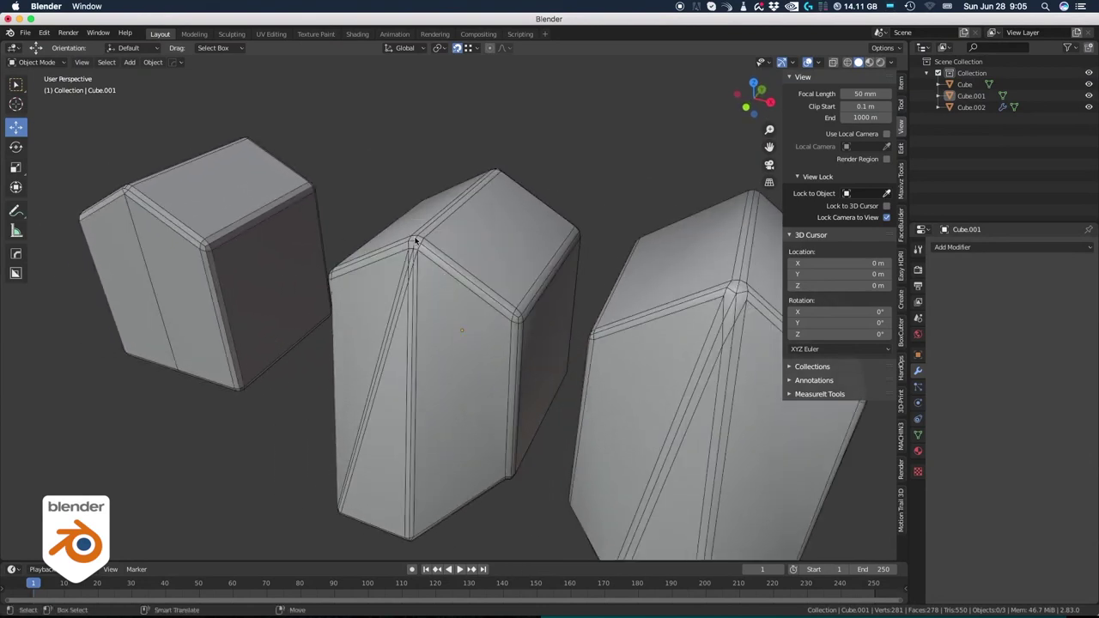
{"action": "middle_click_drag", "start_coordinate": [622, 288], "coordinate": [515, 286], "text": "shift"}
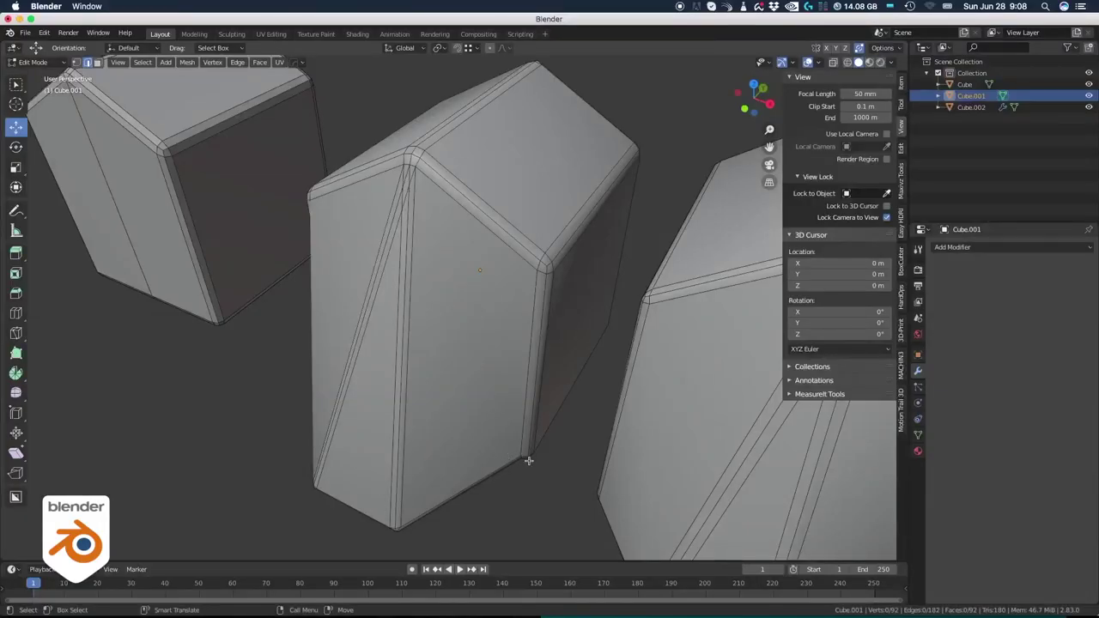
- Select a single long edge of the vertical bevel on the middle house-shaped block
{"action": "middle_click_drag", "start_coordinate": [528, 465], "coordinate": [486, 259]}
{"action": "right_click", "coordinate": [486, 257]}
{"action": "left_click", "coordinate": [428, 261]}
{"action": "left_click", "coordinate": [482, 249]}
{"action": "left_click_drag", "start_coordinate": [483, 252], "coordinate": [467, 241]}
{"action": "left_click_drag", "start_coordinate": [491, 258], "coordinate": [496, 263]}
{"action": "left_click", "coordinate": [346, 160]}
{"action": "middle_click_drag", "start_coordinate": [331, 123], "coordinate": [445, 338]}
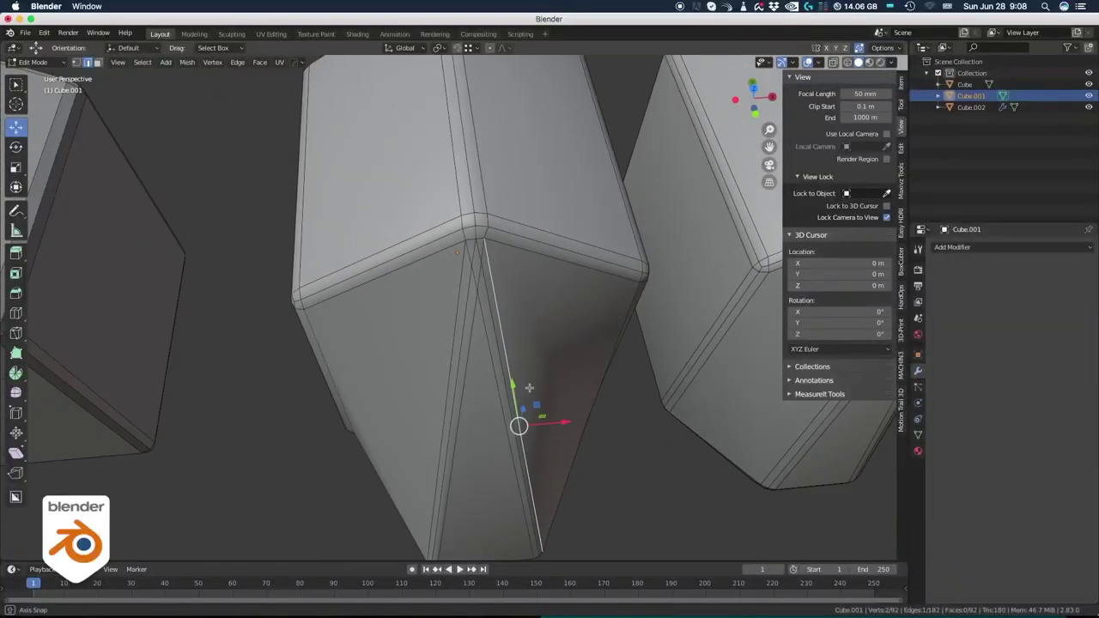
{"action": "middle_click_drag", "start_coordinate": [515, 369], "coordinate": [518, 443]}
- Switch the middle block's mesh between edge and vertex selection and pick elements near its lower bevel corner
{"action": "key", "text": "shift+s"}
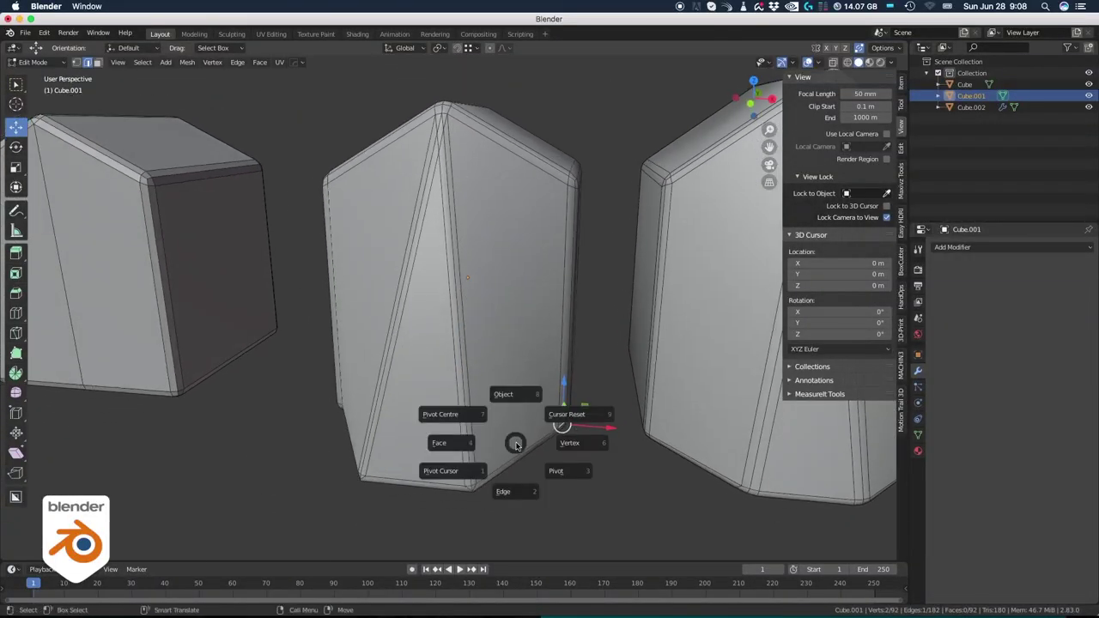
{"action": "left_click", "coordinate": [515, 483]}
{"action": "right_click", "coordinate": [515, 439], "text": "shift"}
{"action": "left_click", "coordinate": [577, 443]}
{"action": "scroll", "coordinate": [503, 445], "scroll_direction": "up", "scroll_amount": 4}
{"action": "left_click", "coordinate": [503, 443]}
{"action": "right_click", "coordinate": [503, 443]}
{"action": "middle_click_drag", "start_coordinate": [502, 443], "coordinate": [459, 387]}
{"action": "left_click", "coordinate": [461, 392]}
{"action": "right_click", "coordinate": [462, 392], "text": "shift"}
{"action": "left_click", "coordinate": [520, 397]}
{"action": "scroll", "coordinate": [430, 387], "scroll_direction": "up", "scroll_amount": 5}
{"action": "left_click", "coordinate": [428, 386]}
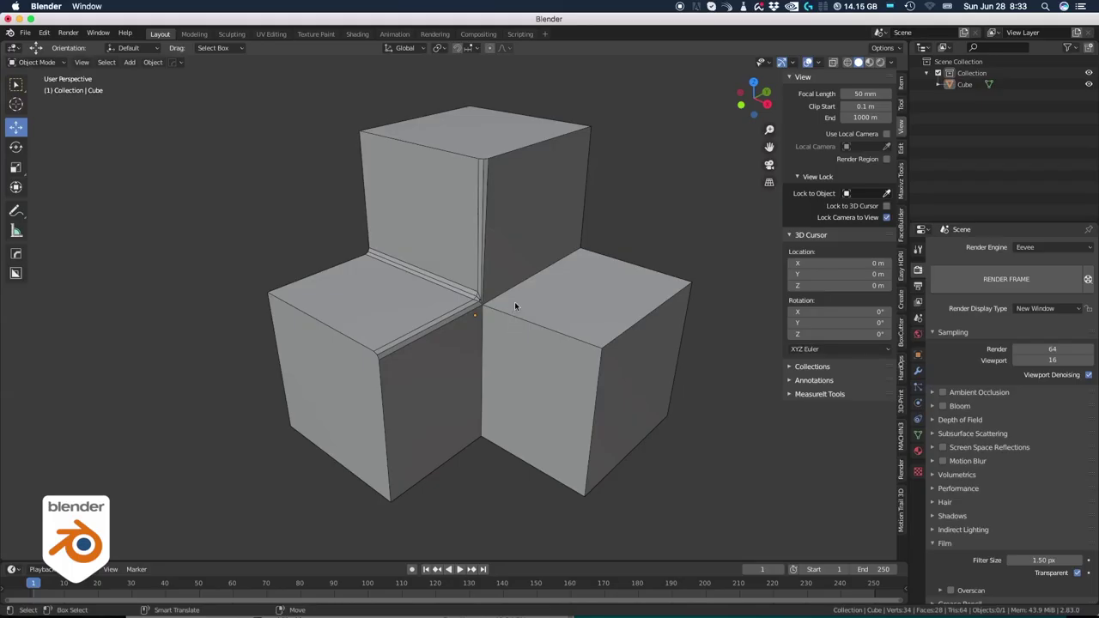
- Try bevelling the three remaining inner edges at the stacked cubes' central corner by about 0.076 m with 2 segments
{"action": "key", "text": "shift+s"}
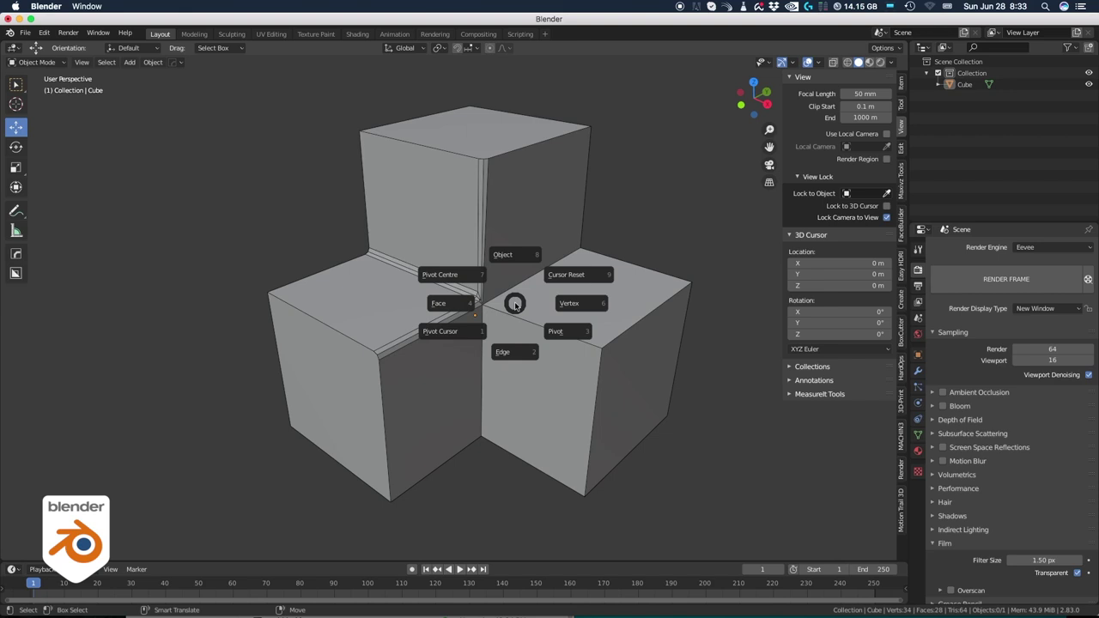
{"action": "left_click", "coordinate": [513, 352]}
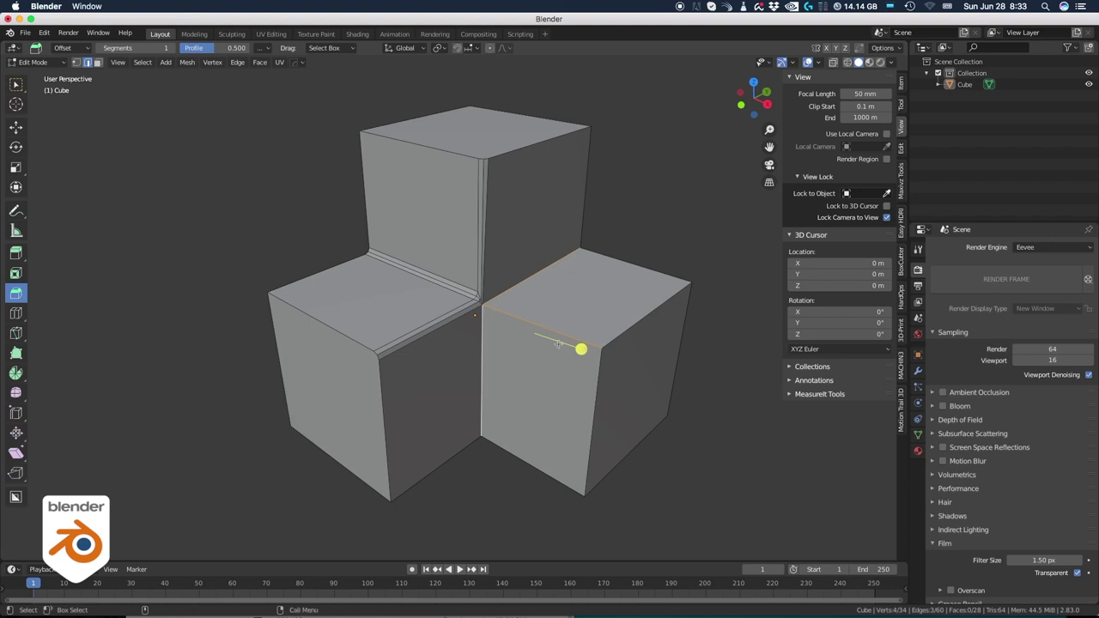
{"action": "left_click_drag", "start_coordinate": [580, 348], "coordinate": [586, 346]}
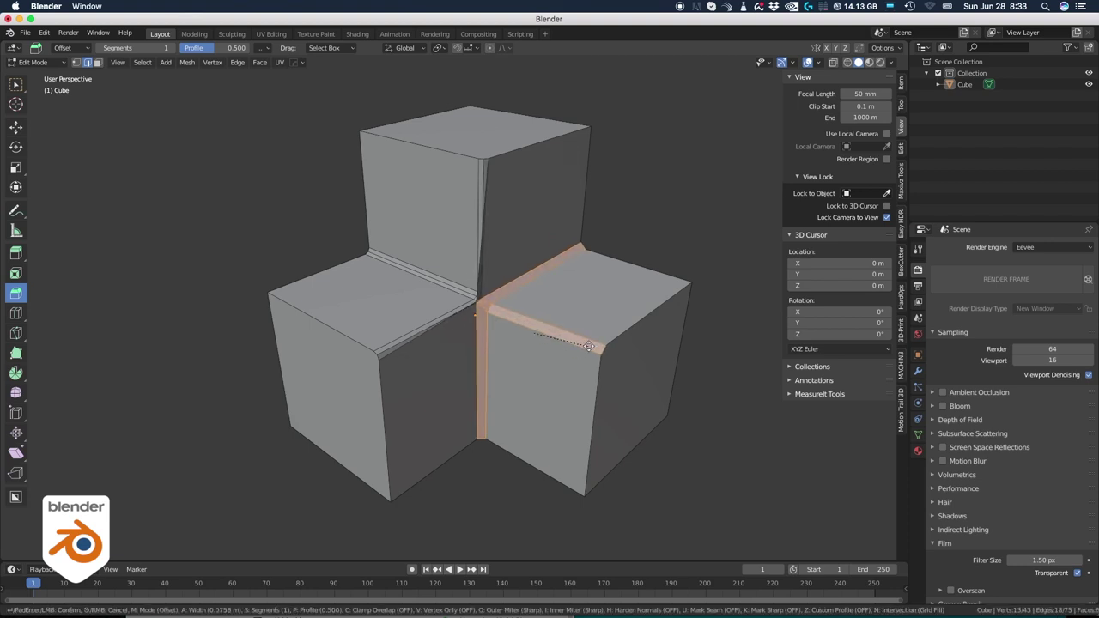
{"action": "left_click", "coordinate": [188, 421]}
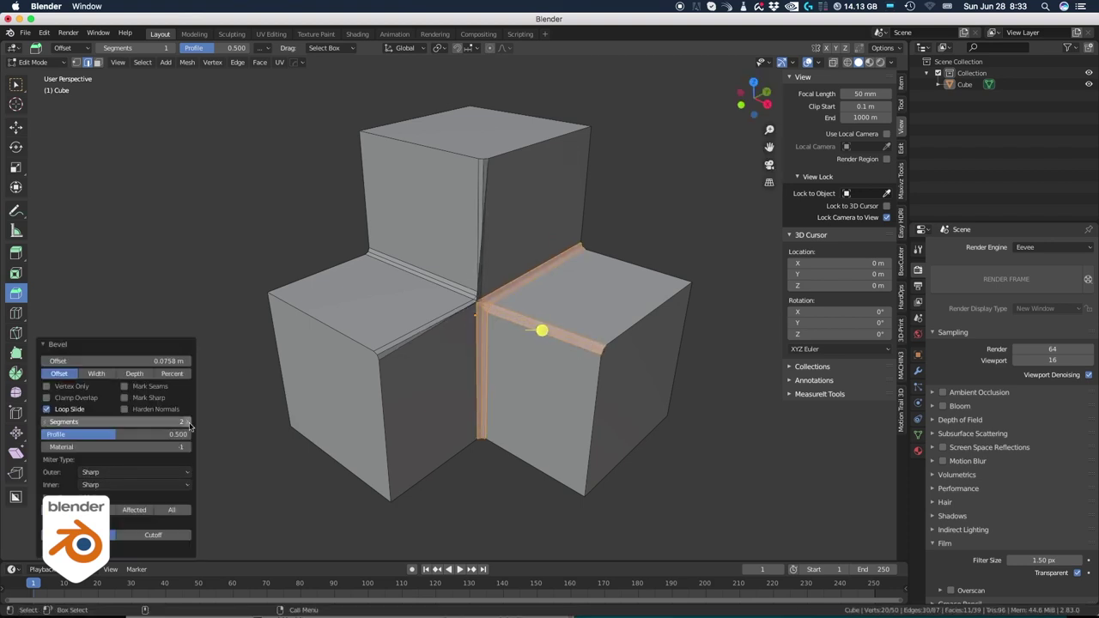
- Undo the bevel on the three remaining inner edges
{"action": "left_click", "coordinate": [183, 262]}
{"action": "key", "text": "ctrl+z"}
{"action": "key", "text": "ctrl+z"}
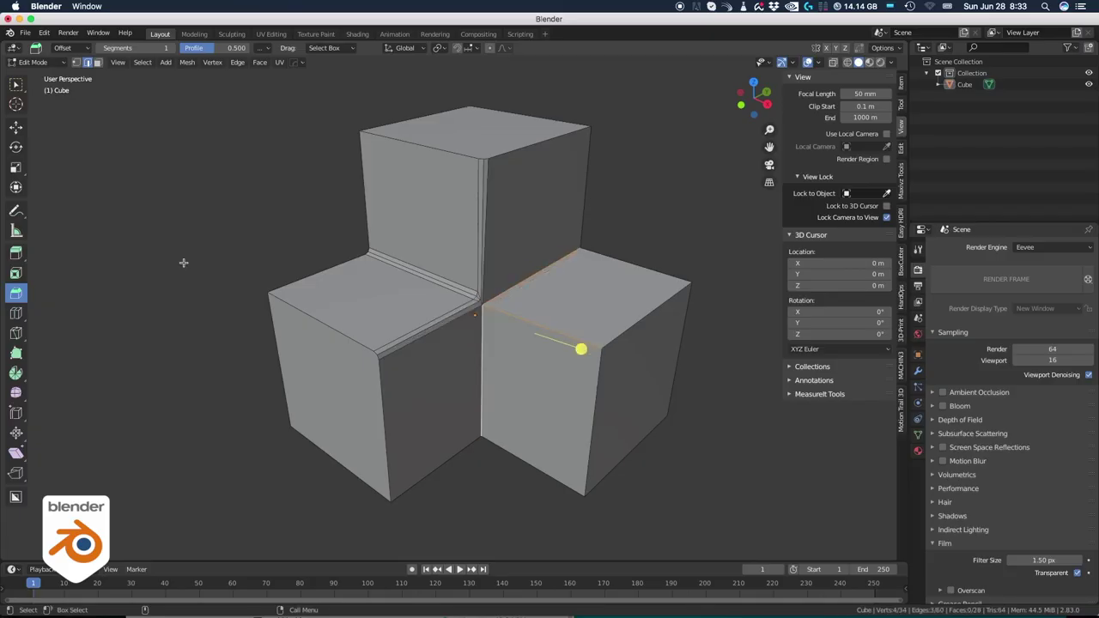
- Knife-cut across the existing bevel strips close to their outer ends and select the long bevel edges
{"action": "key", "text": "Tab"}
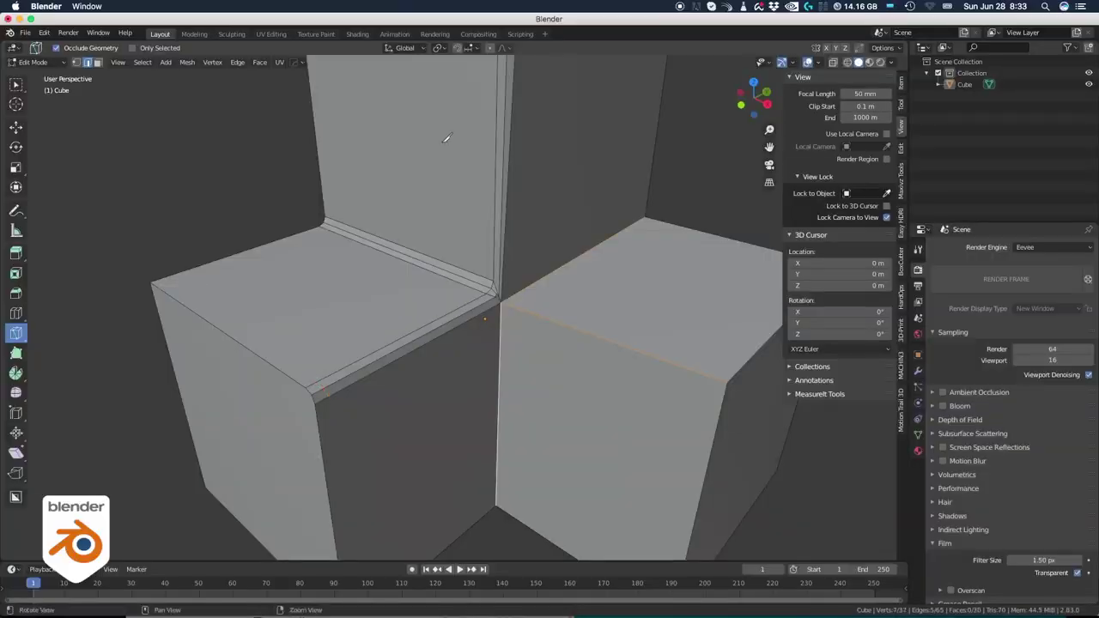
{"action": "middle_click_drag", "start_coordinate": [447, 135], "coordinate": [451, 243], "text": "shift"}
{"action": "left_click", "coordinate": [504, 182]}
{"action": "left_click", "coordinate": [519, 182]}
{"action": "key", "text": "Return"}
{"action": "left_click", "coordinate": [336, 306]}
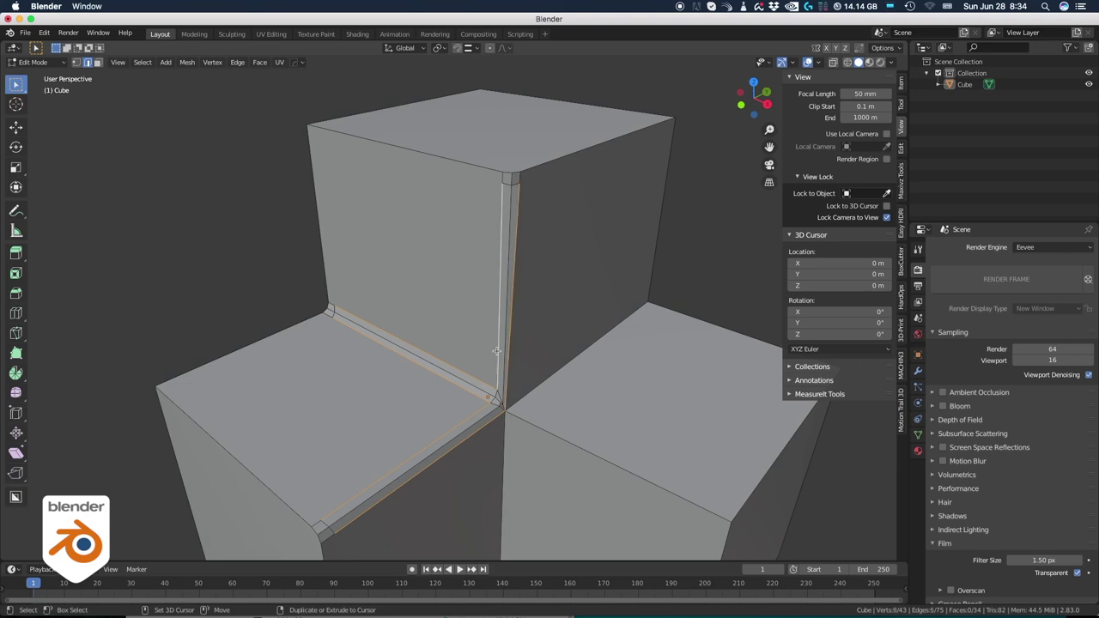
- Collapse the old bevel strips into single edges and merge the central junction's vertices at center
{"action": "key", "text": "ctrl+z"}
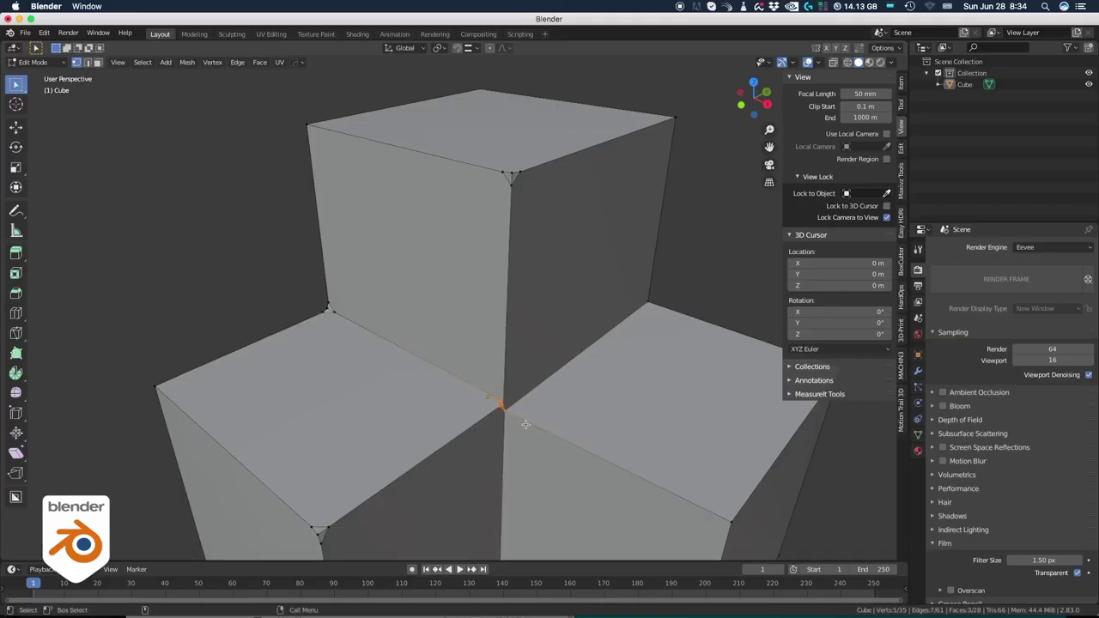
{"action": "key", "text": "m"}
{"action": "left_click", "coordinate": [502, 404]}
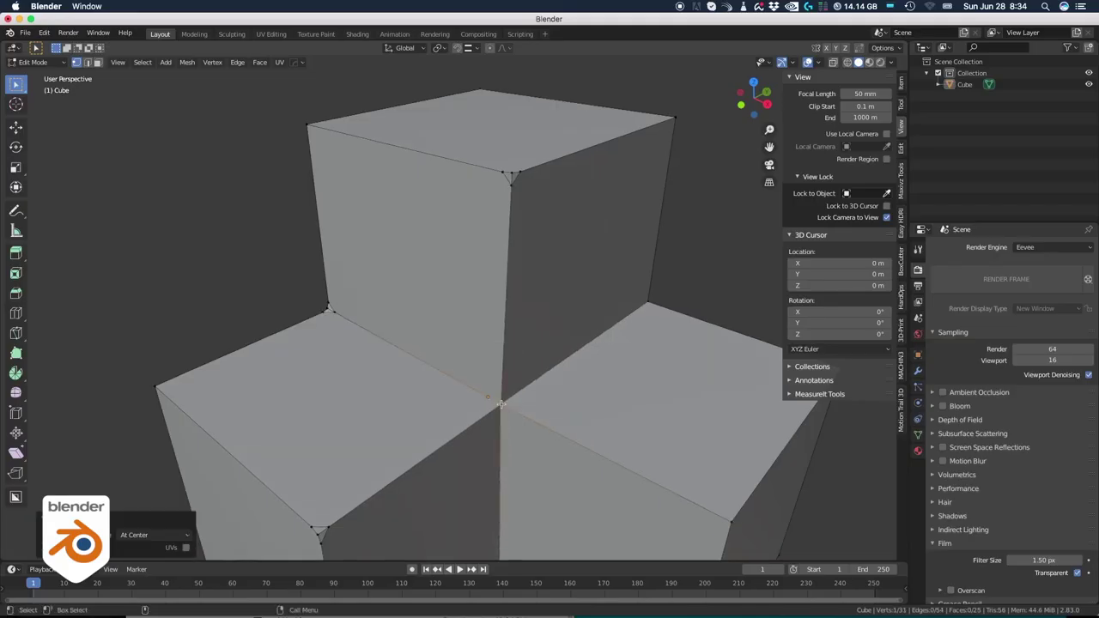
- Bevel all six edges meeting at the central corner by about 0.06 m with 2 segments
{"action": "middle_click_drag", "start_coordinate": [502, 407], "coordinate": [456, 409]}
{"action": "key", "text": "ctrl+b"}
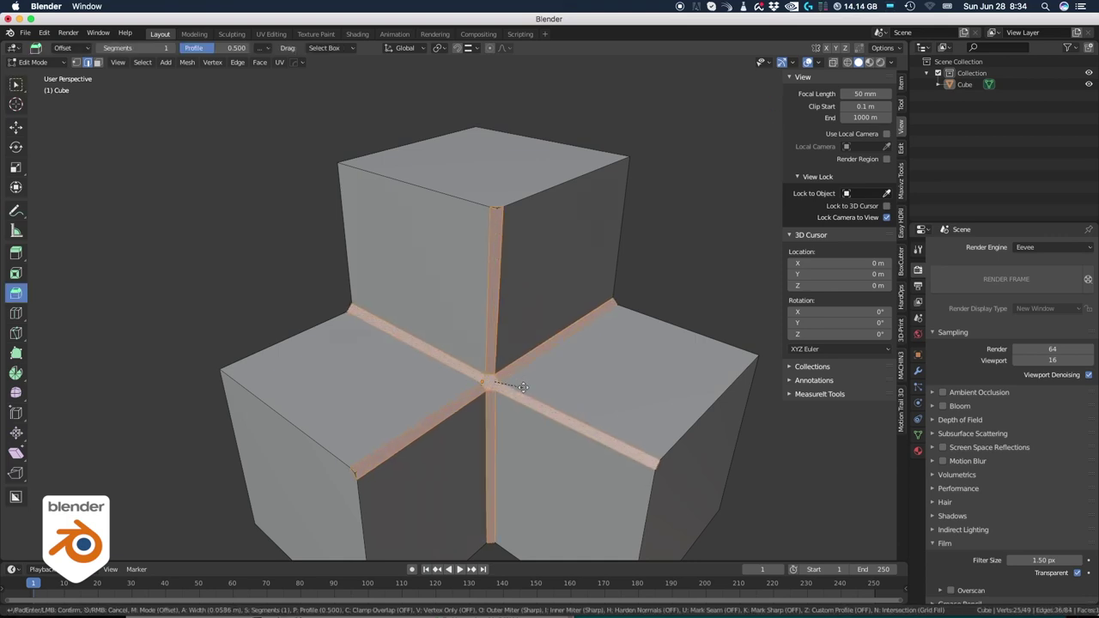
{"action": "left_click", "coordinate": [522, 386]}
{"action": "left_click", "coordinate": [189, 423]}
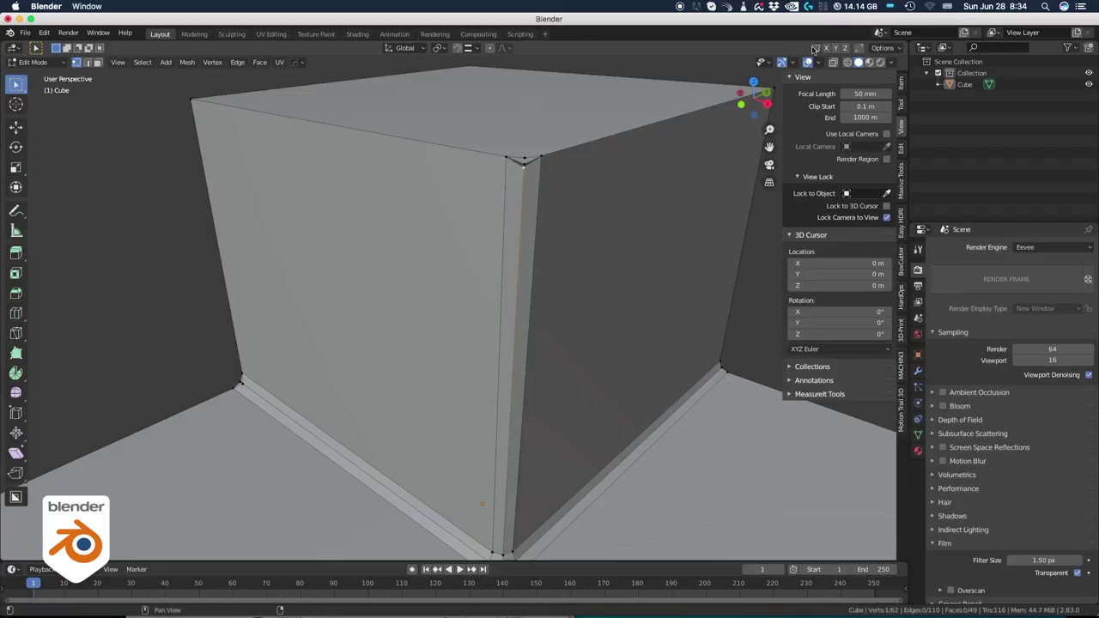
- With snapping enabled, move the bevel's middle vertex at the upper cube's front corner up to the top face
{"action": "left_click", "coordinate": [16, 127]}
{"action": "left_click", "coordinate": [478, 51]}
{"action": "left_click", "coordinate": [455, 90]}
{"action": "left_click_drag", "start_coordinate": [524, 166], "coordinate": [525, 160]}
{"action": "middle_click_drag", "start_coordinate": [525, 159], "coordinate": [364, 313]}
{"action": "left_click", "coordinate": [364, 314]}
{"action": "scroll", "coordinate": [465, 274], "scroll_direction": "down", "scroll_amount": 5}
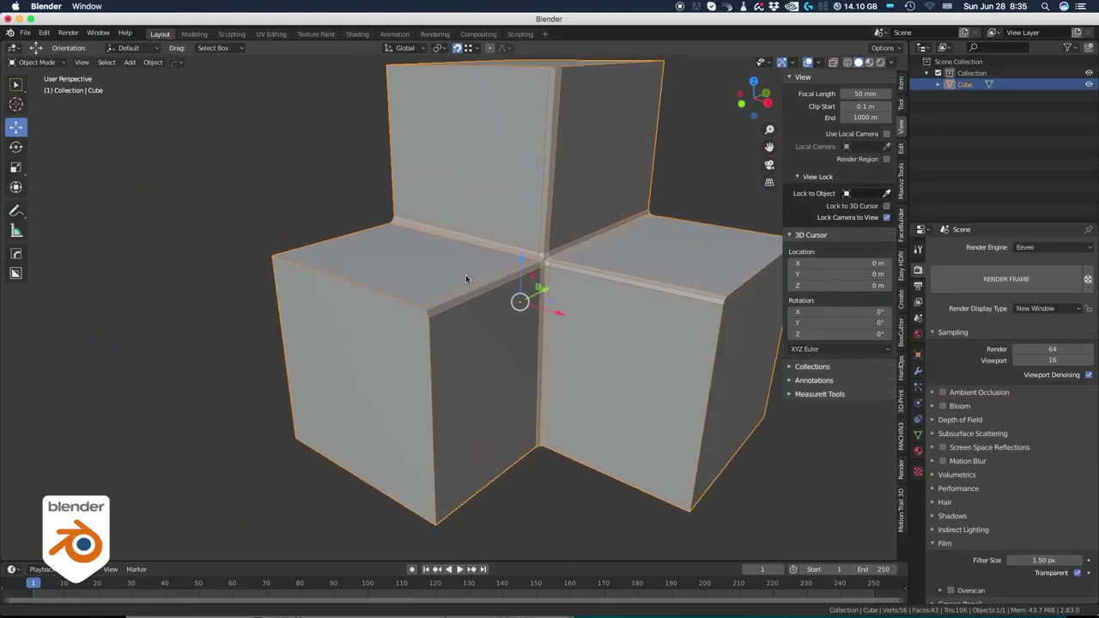
{"action": "middle_click_drag", "start_coordinate": [466, 275], "coordinate": [444, 309]}
{"action": "key", "text": "Tab"}
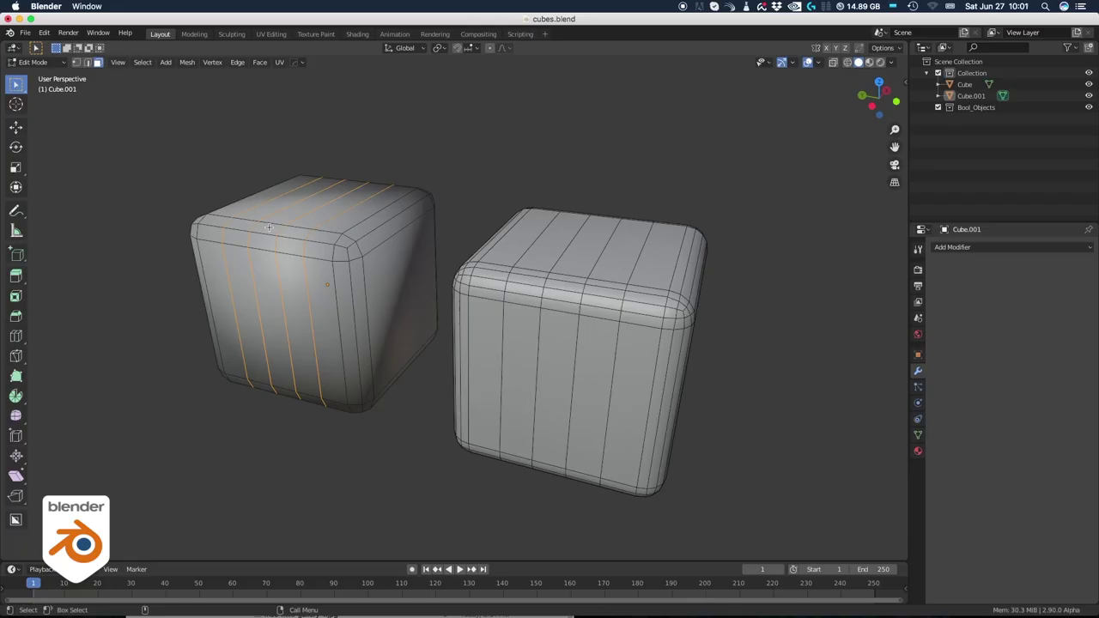
- Select two adjacent chamfer faces on the smaller-chamfered cube's top front edge and remove that chamfer with MeshMachine
{"action": "left_click", "coordinate": [264, 232]}
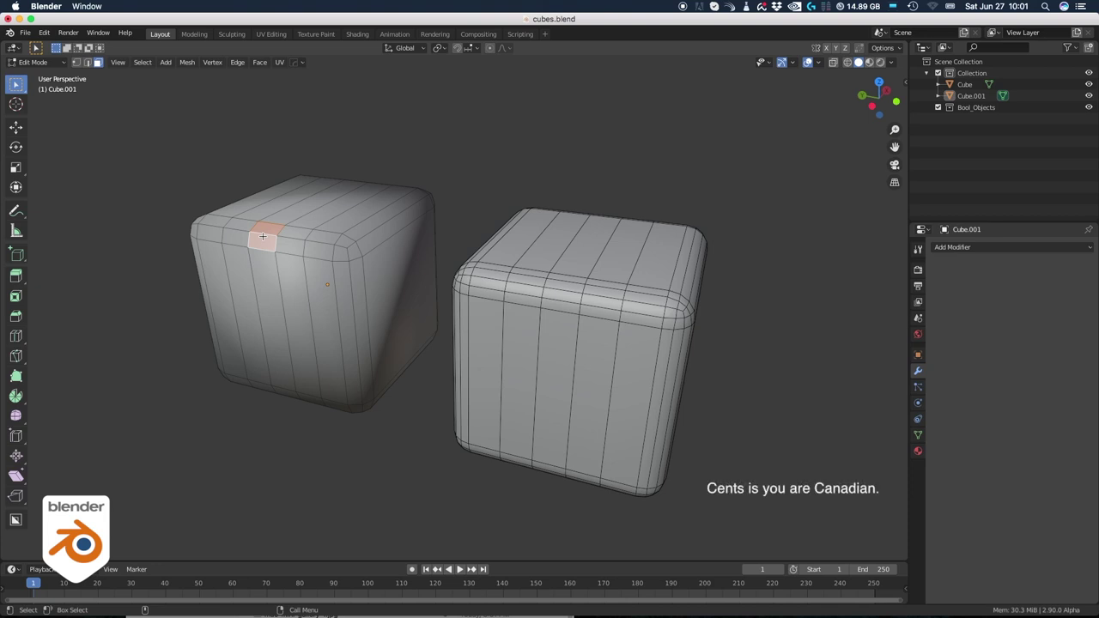
{"action": "left_click", "coordinate": [263, 235]}
{"action": "left_click", "coordinate": [262, 238], "text": "shift"}
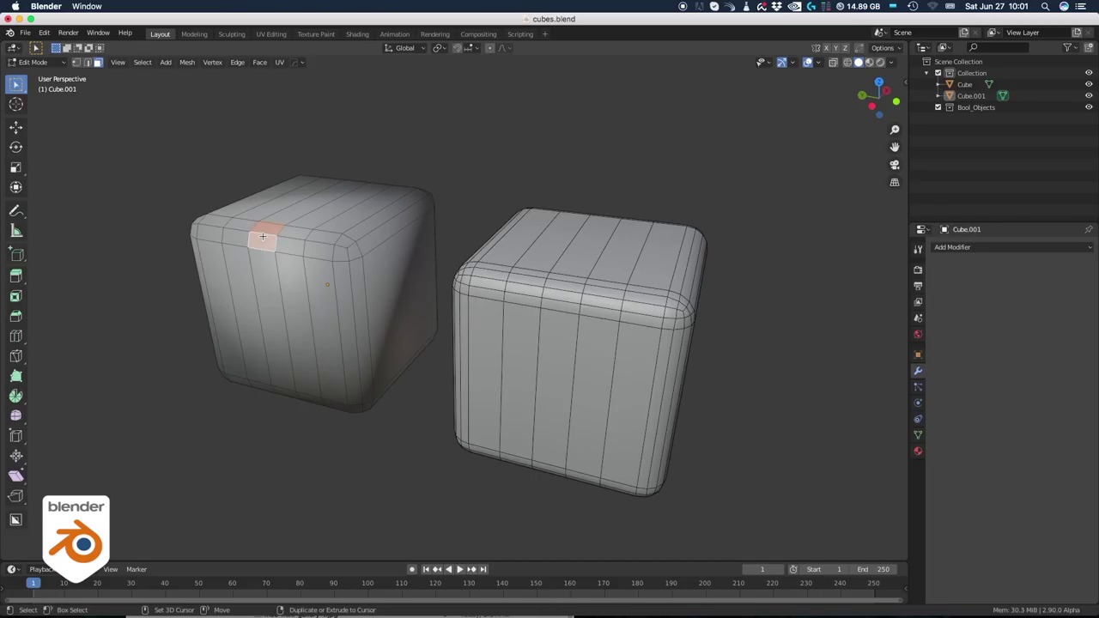
{"action": "key", "text": "y"}
{"action": "left_click", "coordinate": [263, 238]}
- Select adjacent faces on the same cube's remaining chamfers and remove them to restore sharp edges
{"action": "left_click", "coordinate": [347, 232]}
{"action": "left_click", "coordinate": [369, 223]}
{"action": "left_click", "coordinate": [375, 237], "text": "shift"}
{"action": "left_click", "coordinate": [191, 336]}
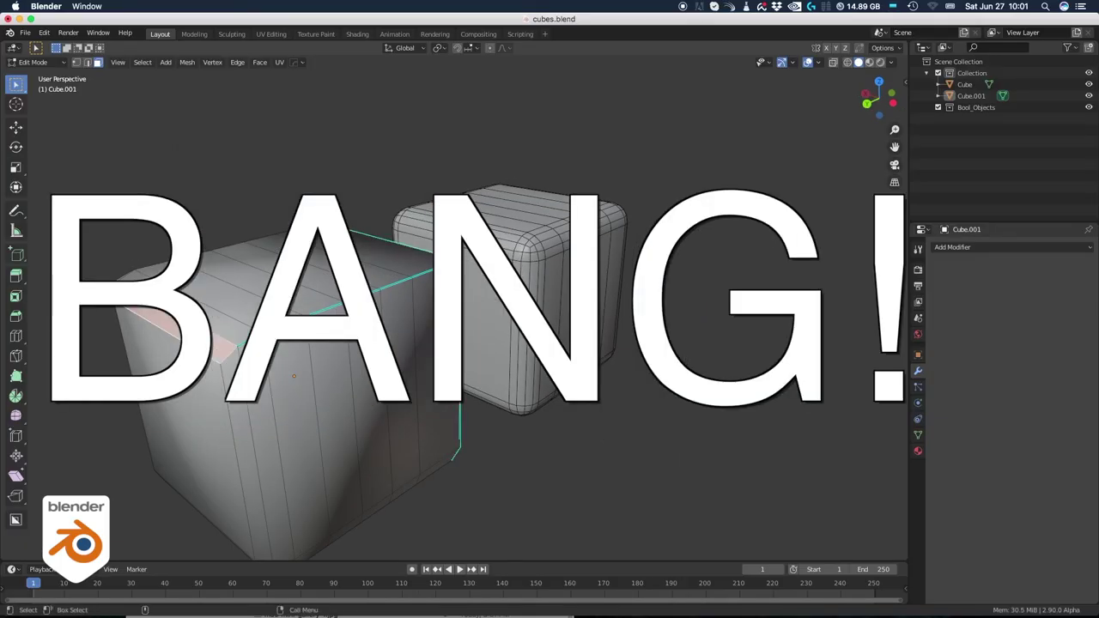
{"action": "left_click", "coordinate": [194, 312], "text": "shift"}
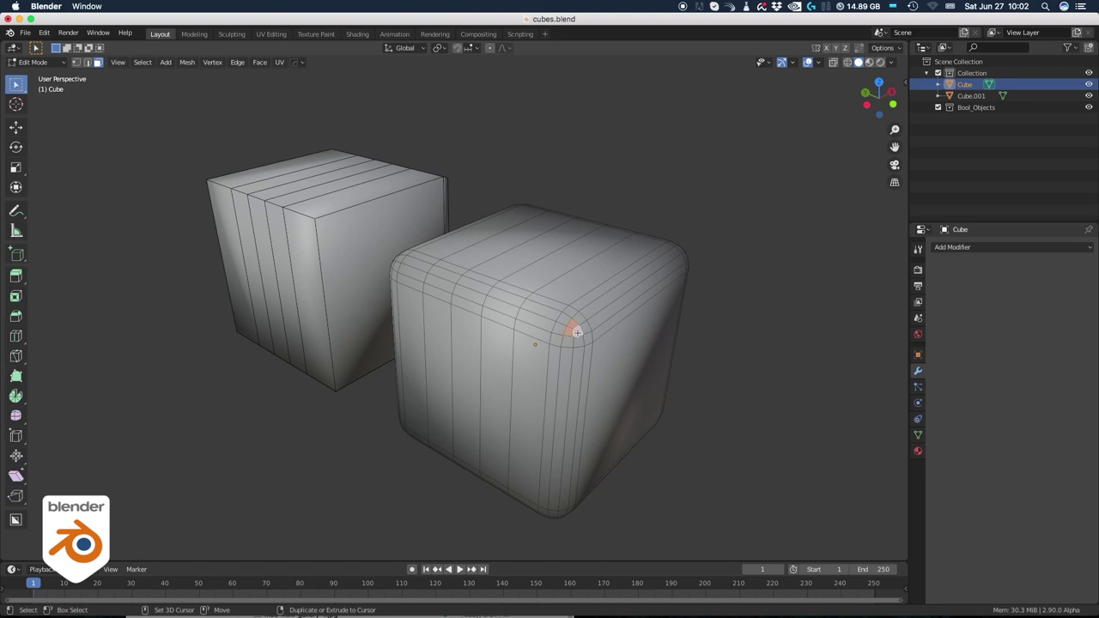
- Rework the nearest rounded top corner of the multi-segment bevelled cube with MeshMachine
{"action": "key", "text": "y"}
{"action": "left_click", "coordinate": [578, 334]}
{"action": "key", "text": "y"}
{"action": "left_click", "coordinate": [581, 336]}
{"action": "left_click", "coordinate": [581, 336]}
- Select the patch at the rounded cube's next top corner and rework it with MeshMachine
{"action": "left_click", "coordinate": [513, 271]}
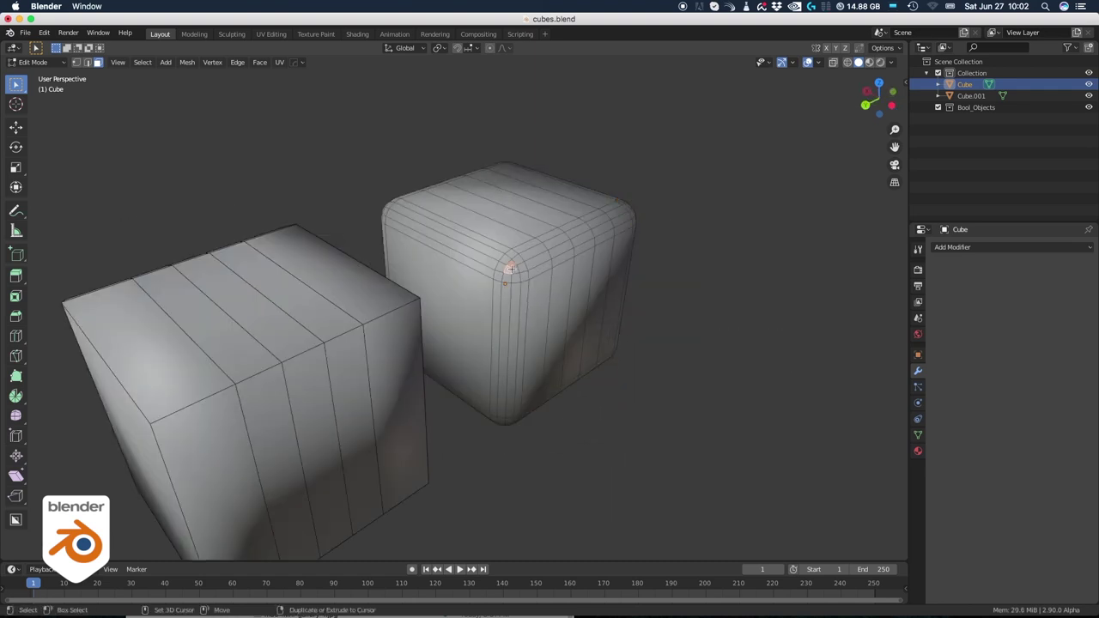
{"action": "key", "text": "ctrl+KP_Add"}
{"action": "key", "text": "y"}
{"action": "left_click", "coordinate": [513, 271]}
- Rework the rounded cube's other top corners and remove the bevel around its top face with MeshMachine
{"action": "middle_click_drag", "start_coordinate": [510, 209], "coordinate": [345, 379]}
{"action": "key", "text": "y"}
{"action": "left_click", "coordinate": [402, 297]}
{"action": "key", "text": "y"}
{"action": "left_click", "coordinate": [344, 378]}
{"action": "key", "text": "y"}
{"action": "left_click", "coordinate": [302, 347]}
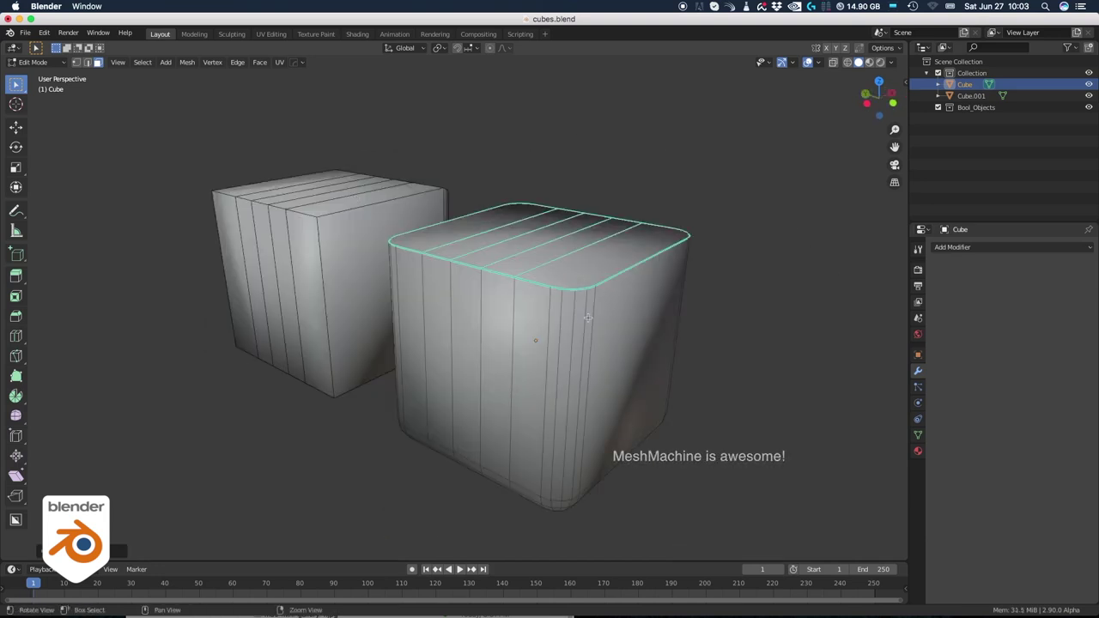